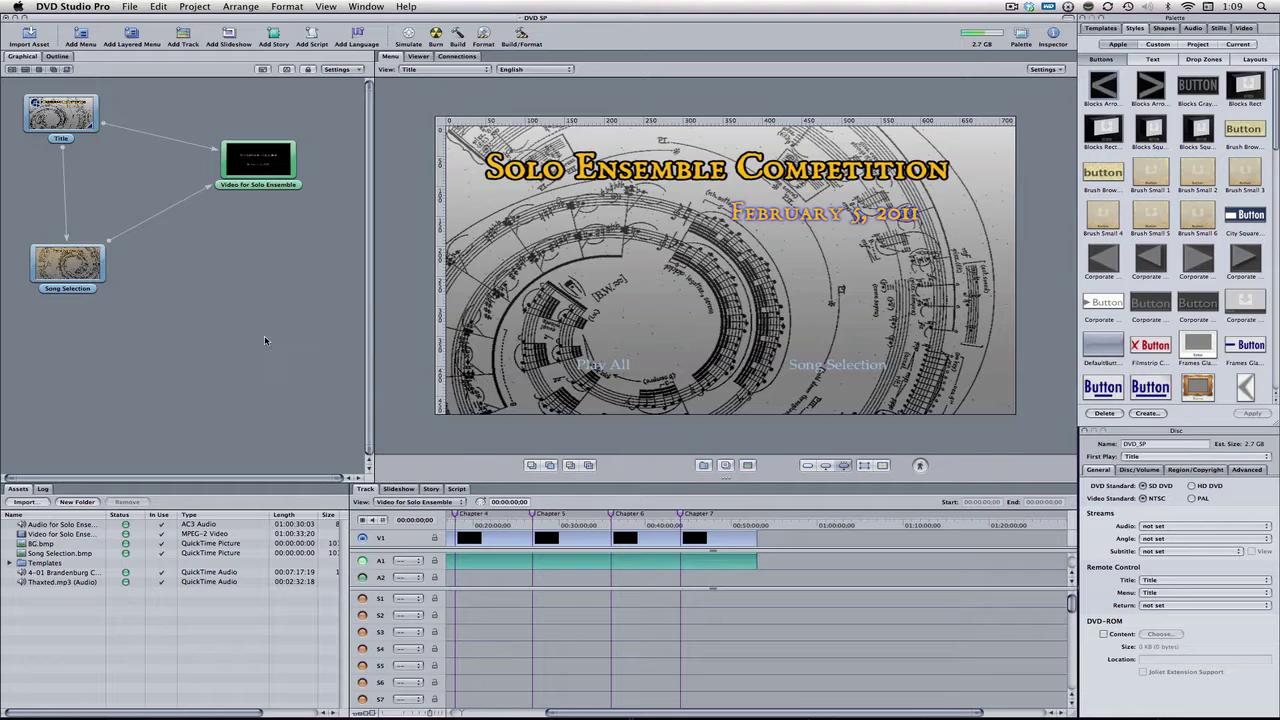
# - Show the Title menu's Inspector properties, listing the BG.bmp background and Brandenburg Concerto audio
pyautogui.click(518, 313)
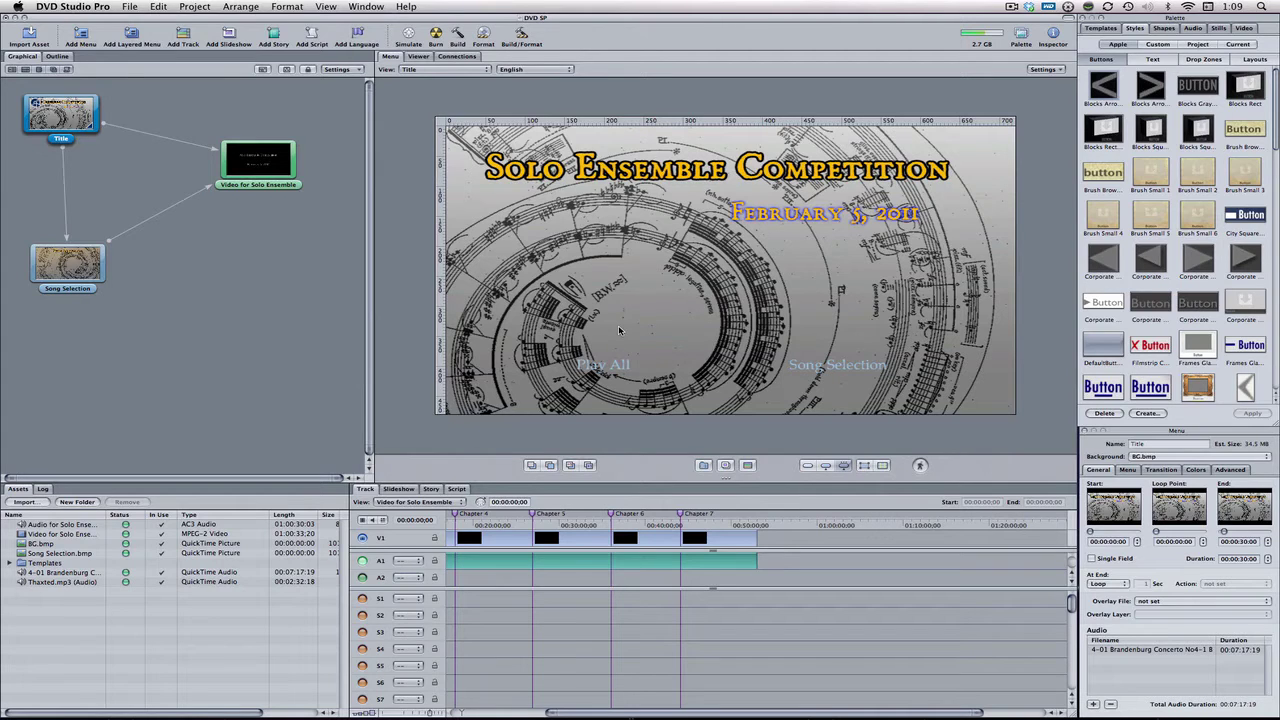
# - Switch to Photoshop and start a new document from the File menu
pyautogui.hotkey('ctrl', 'Left')
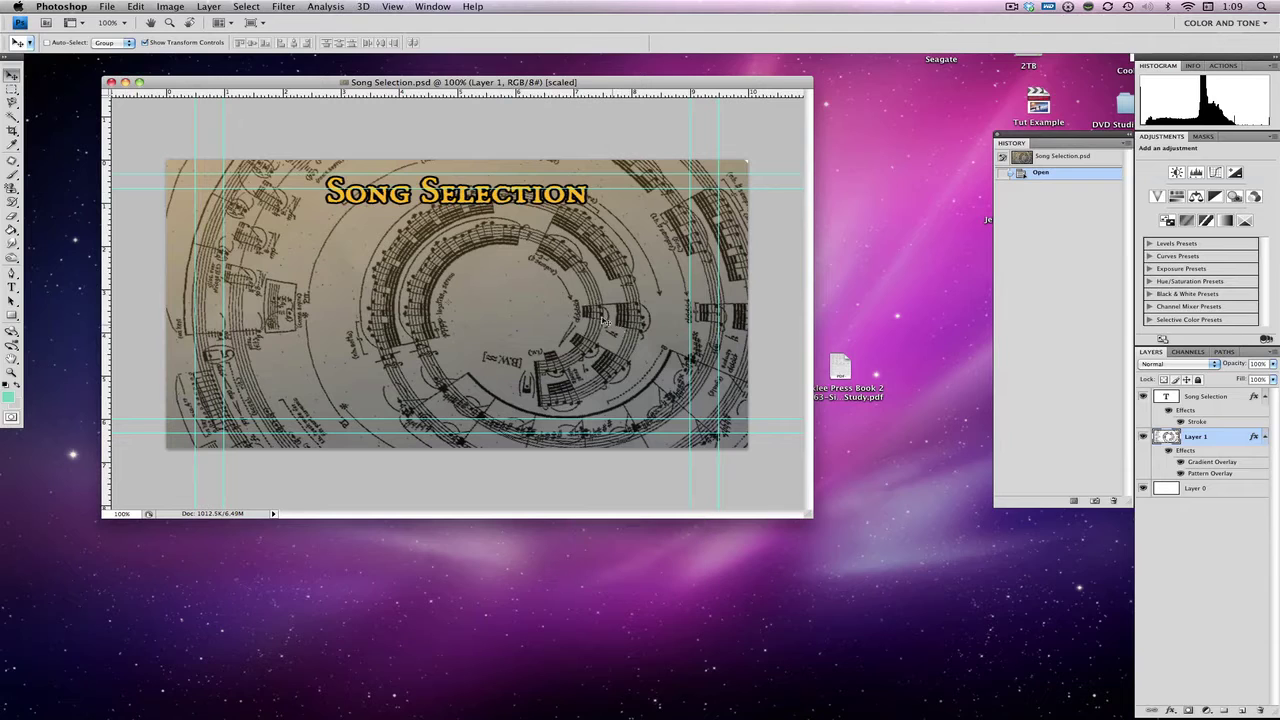
pyautogui.moveTo(515, 88); pyautogui.dragTo(535, 86)
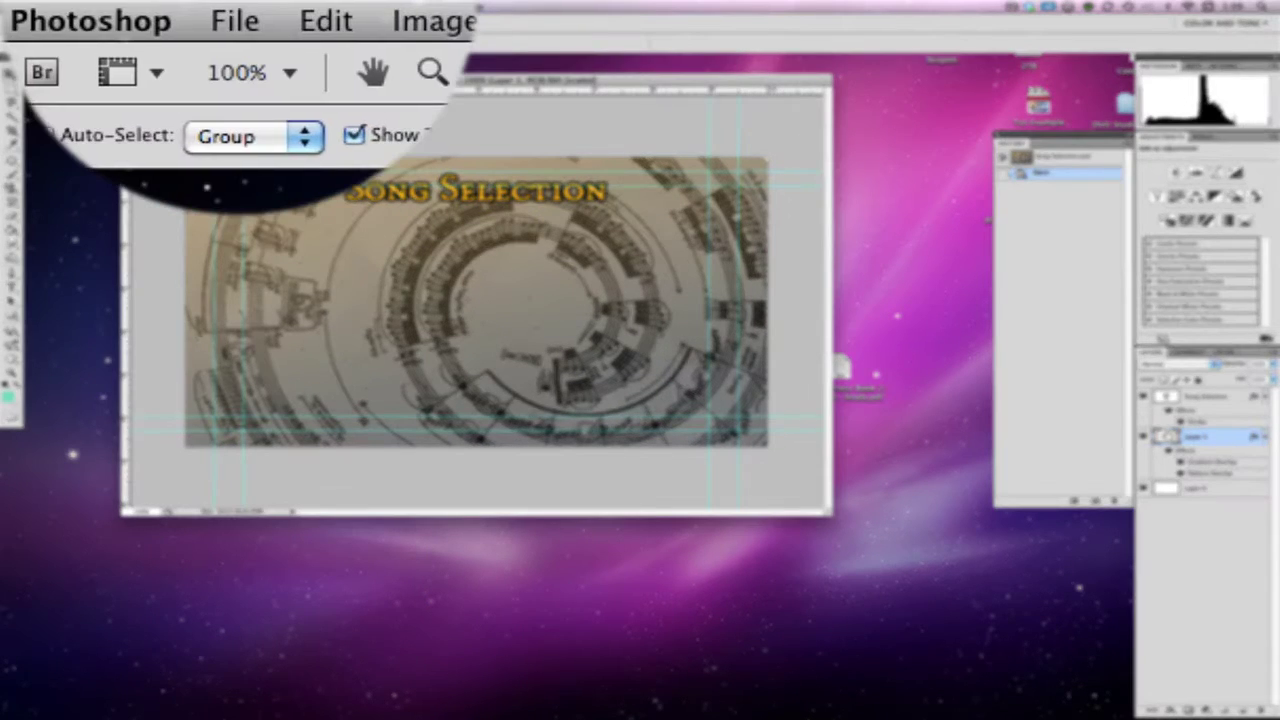
pyautogui.click(243, 18)
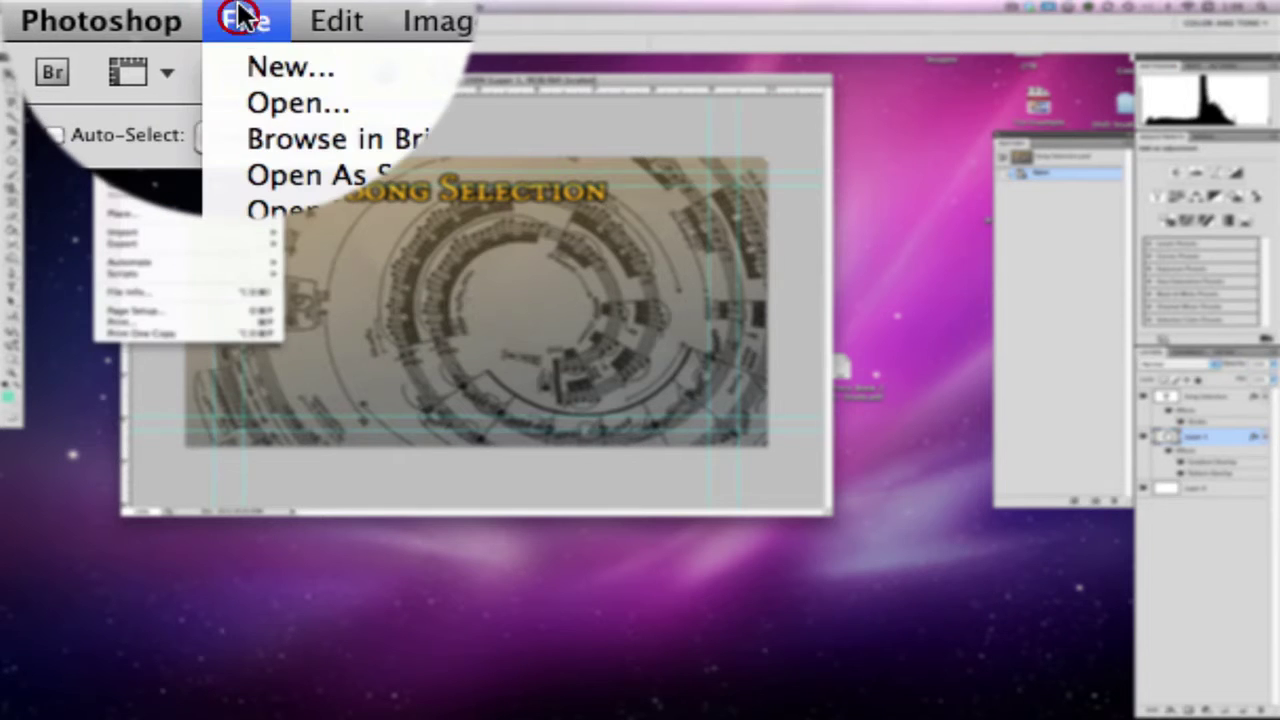
pyautogui.click(245, 68)
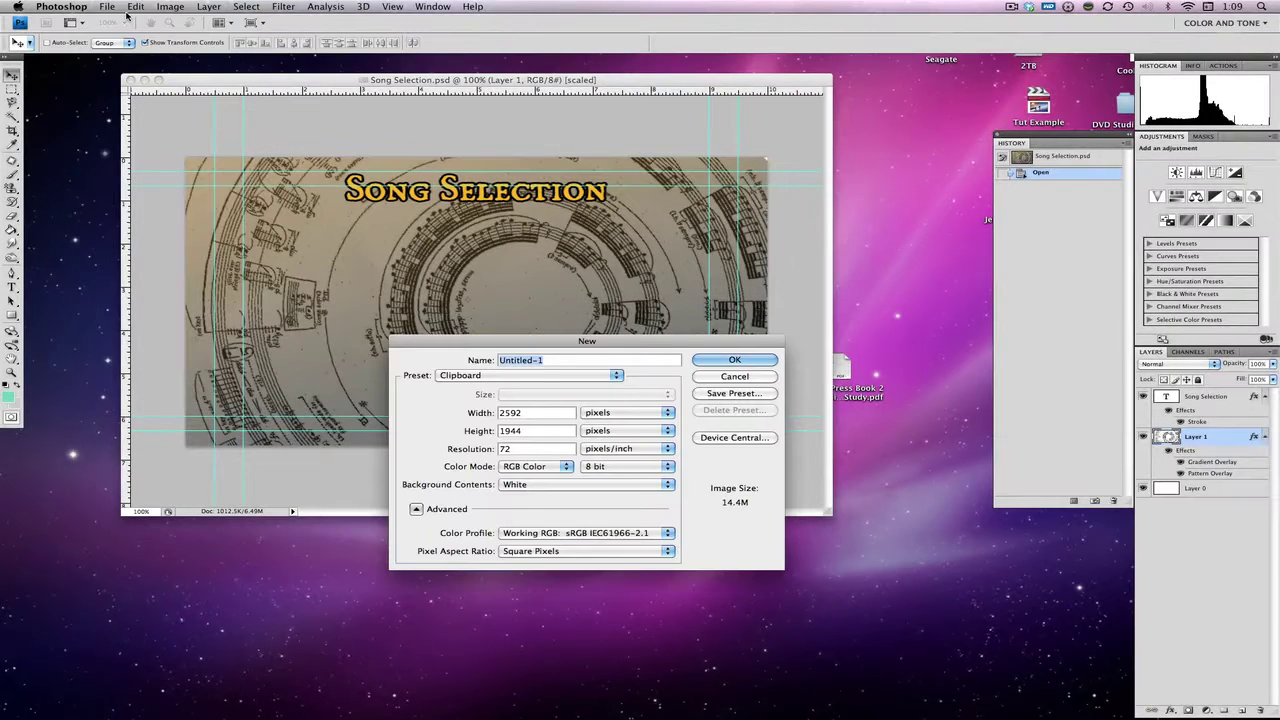
pyautogui.moveTo(604, 342); pyautogui.dragTo(600, 301)
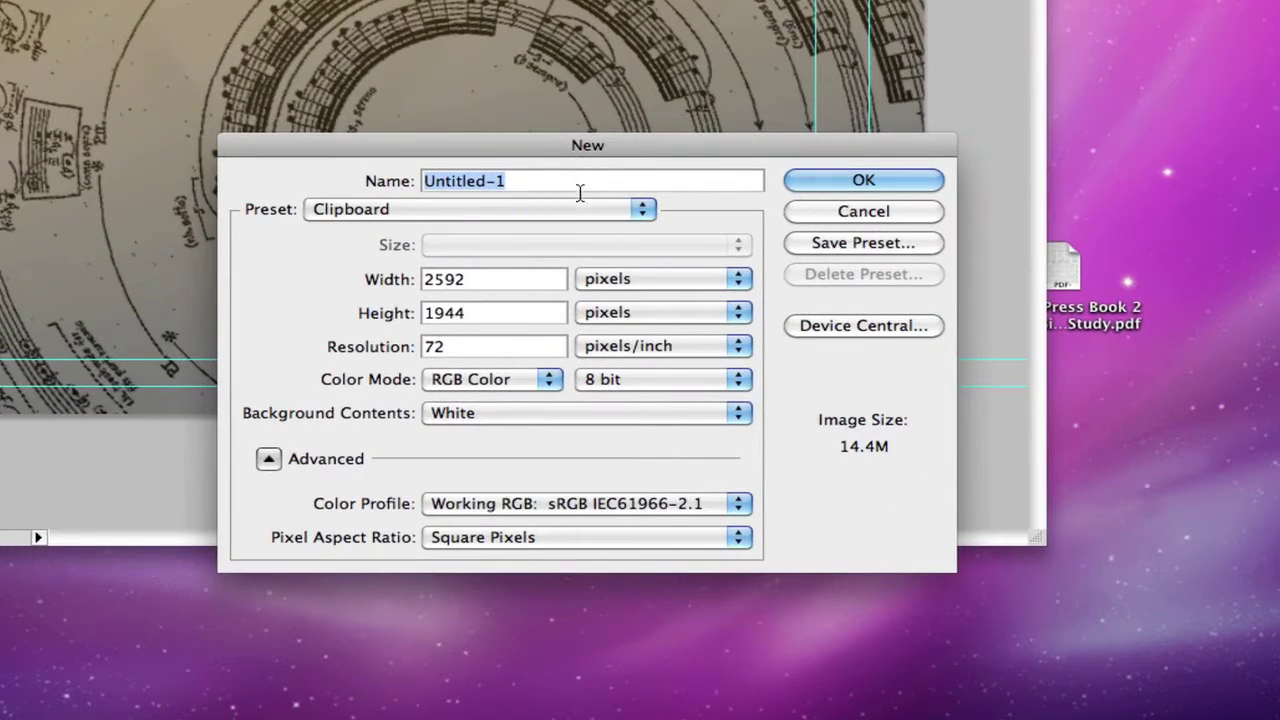
# - Choose the Film & Video preset and keep NTSC DV Widescreen, 720×480 at 72 ppi
pyautogui.click(604, 212)
pyautogui.click(318, 208)
pyautogui.click(310, 208)
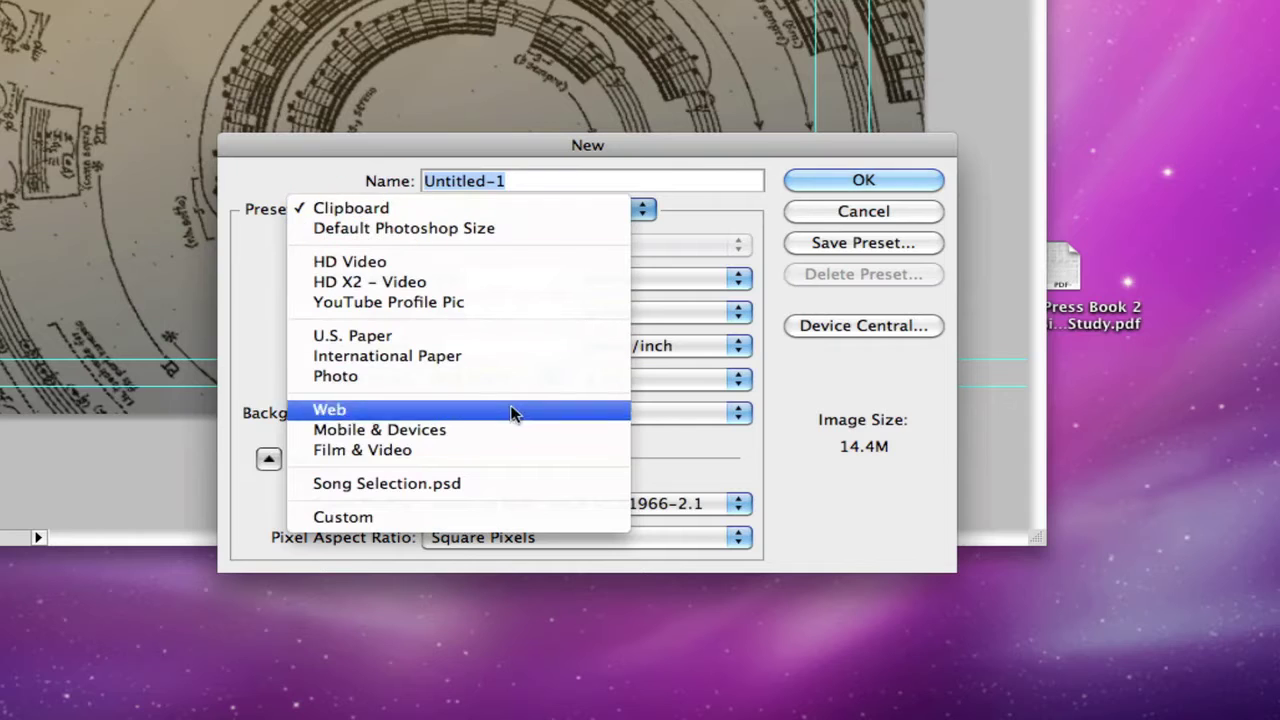
pyautogui.click(420, 450)
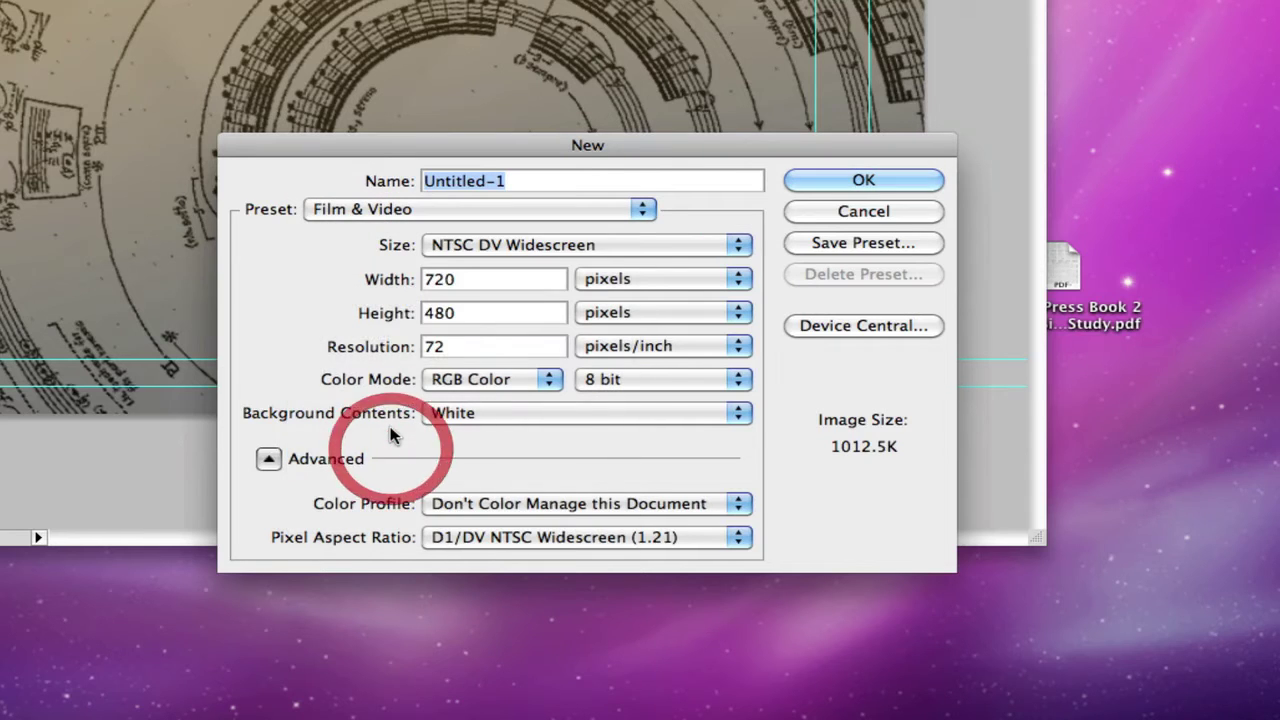
pyautogui.click(570, 245)
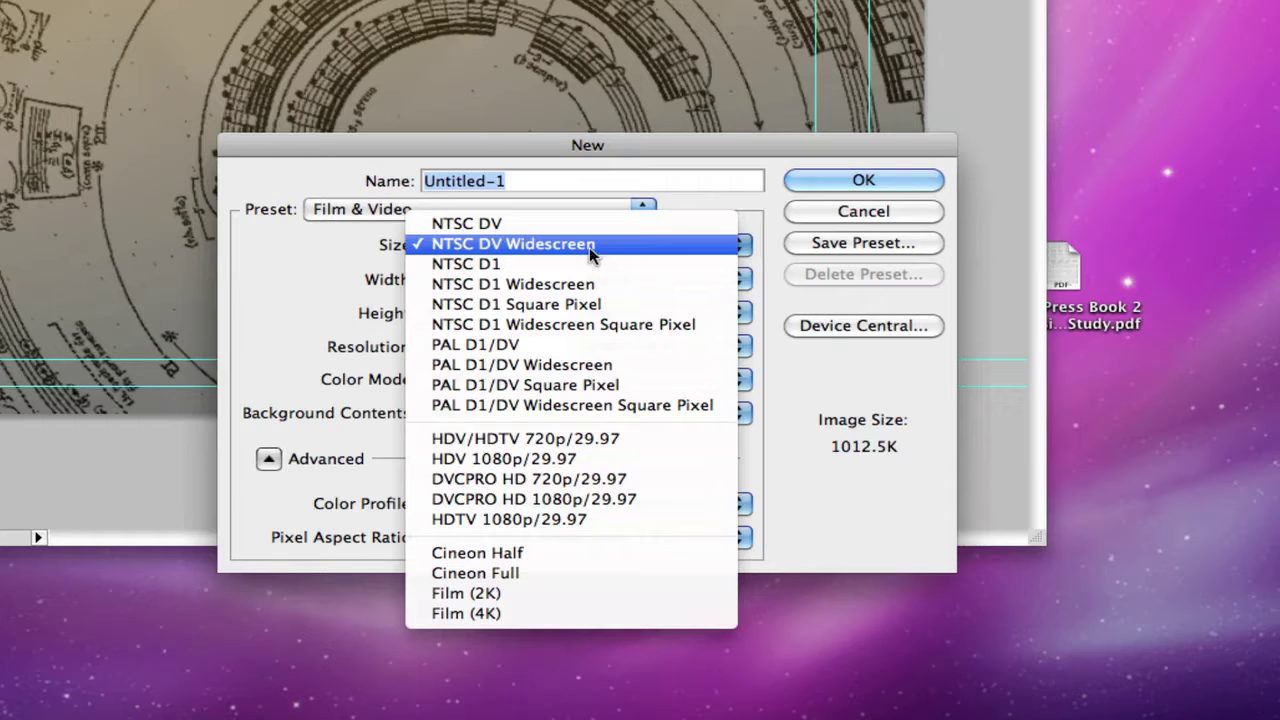
pyautogui.click(514, 250)
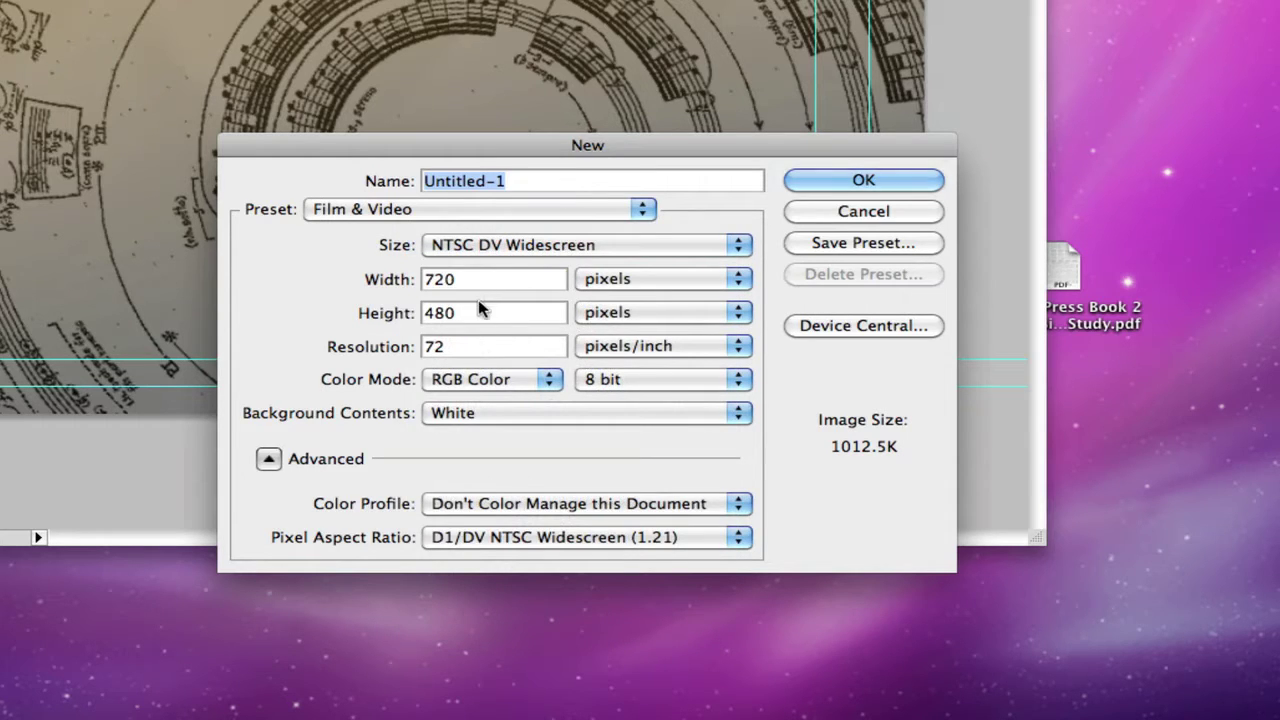
# - Change the new document size to HDV/HDTV 720p/29.97 (1280×720), then browse the sizes again
pyautogui.click(561, 244)
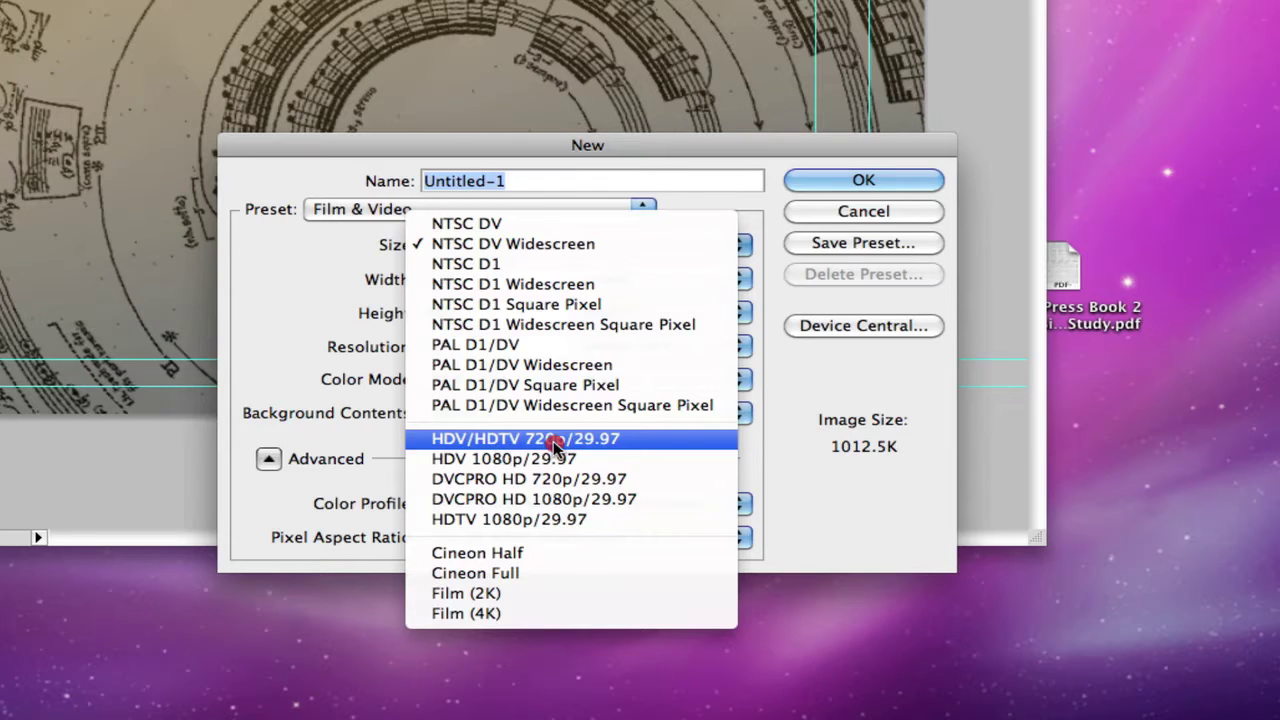
pyautogui.click(555, 444)
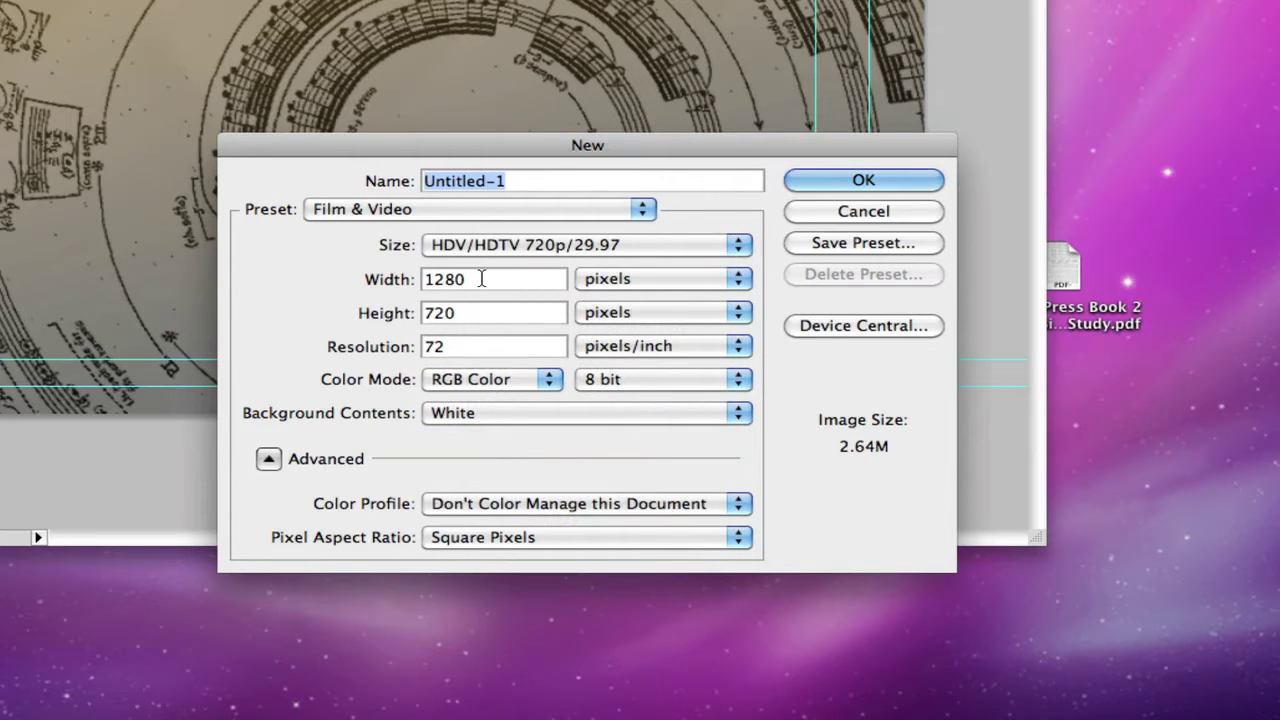
pyautogui.click(574, 244)
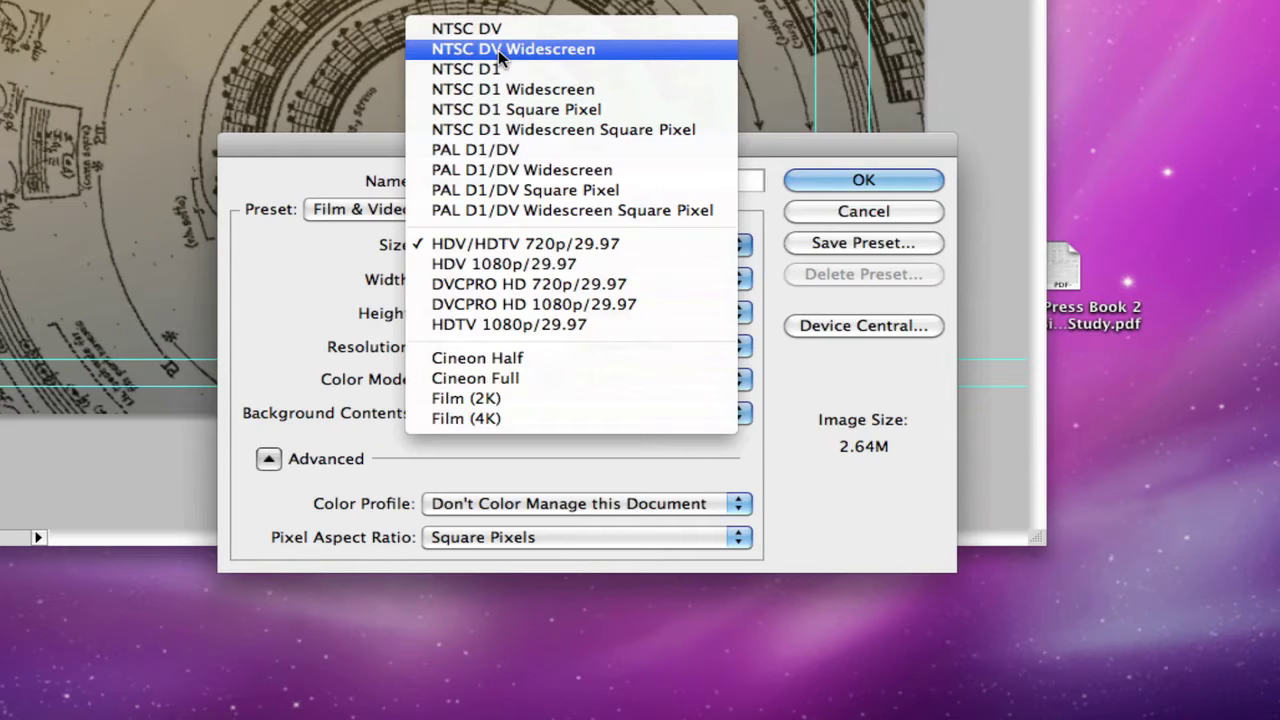
# - Try the NTSC DV and NTSC DV Widescreen frame sizes for the new document
pyautogui.click(611, 30)
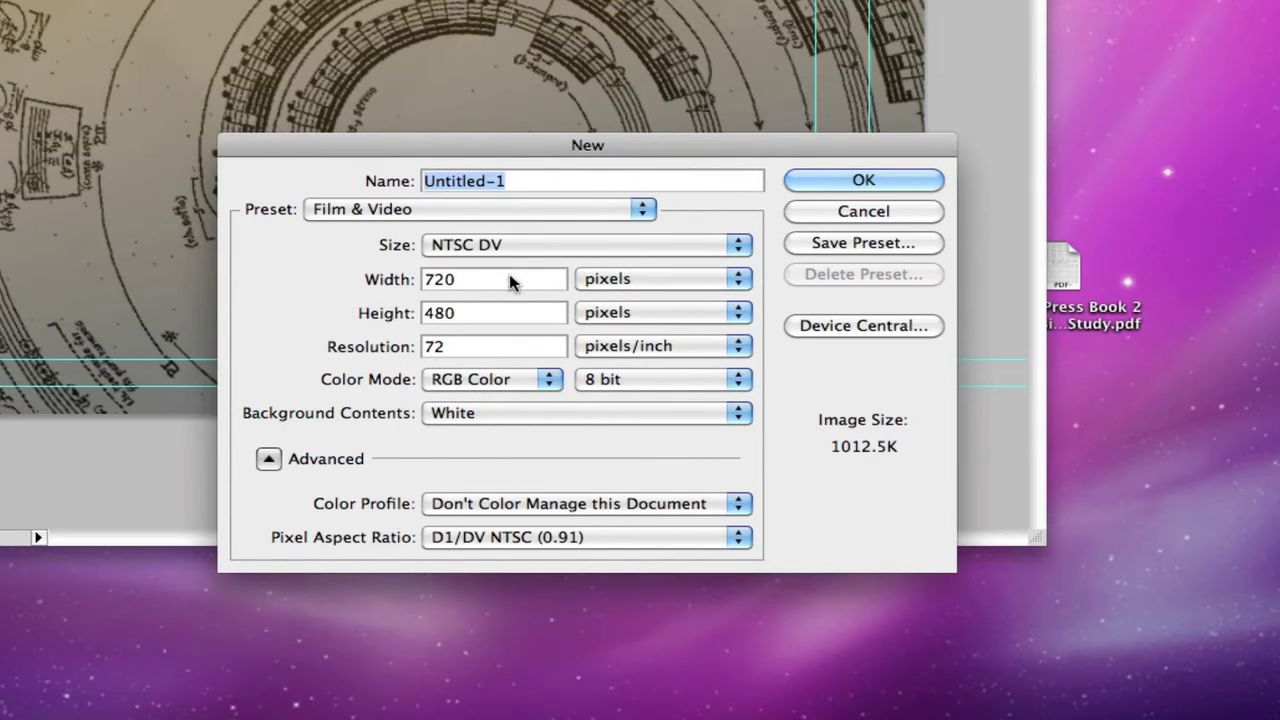
pyautogui.click(533, 247)
pyautogui.click(530, 262)
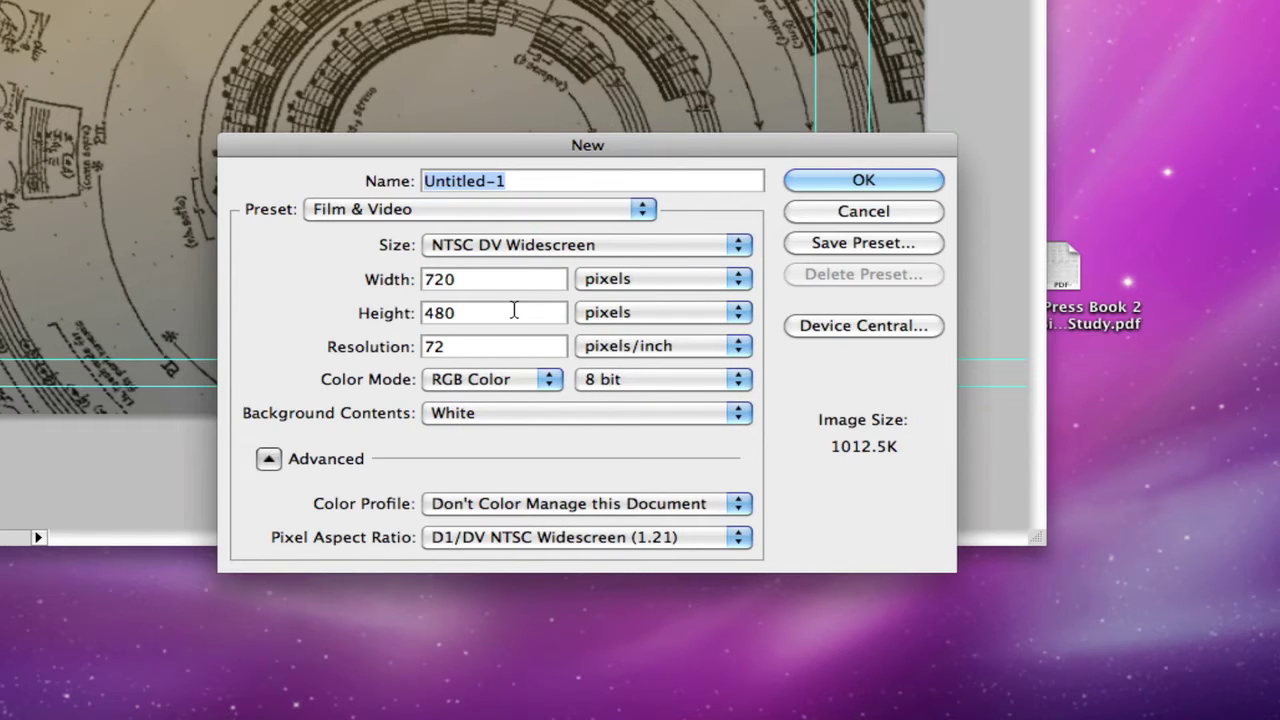
pyautogui.click(553, 245)
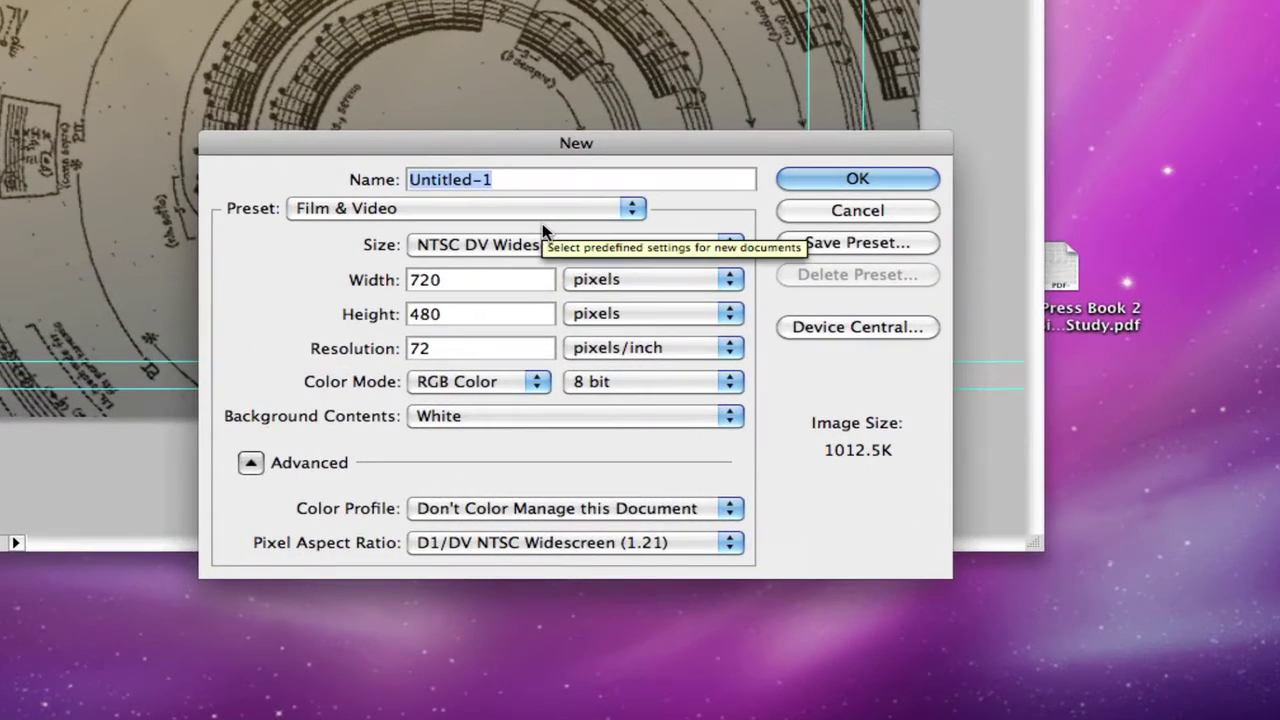
pyautogui.click(545, 240)
pyautogui.click(556, 233)
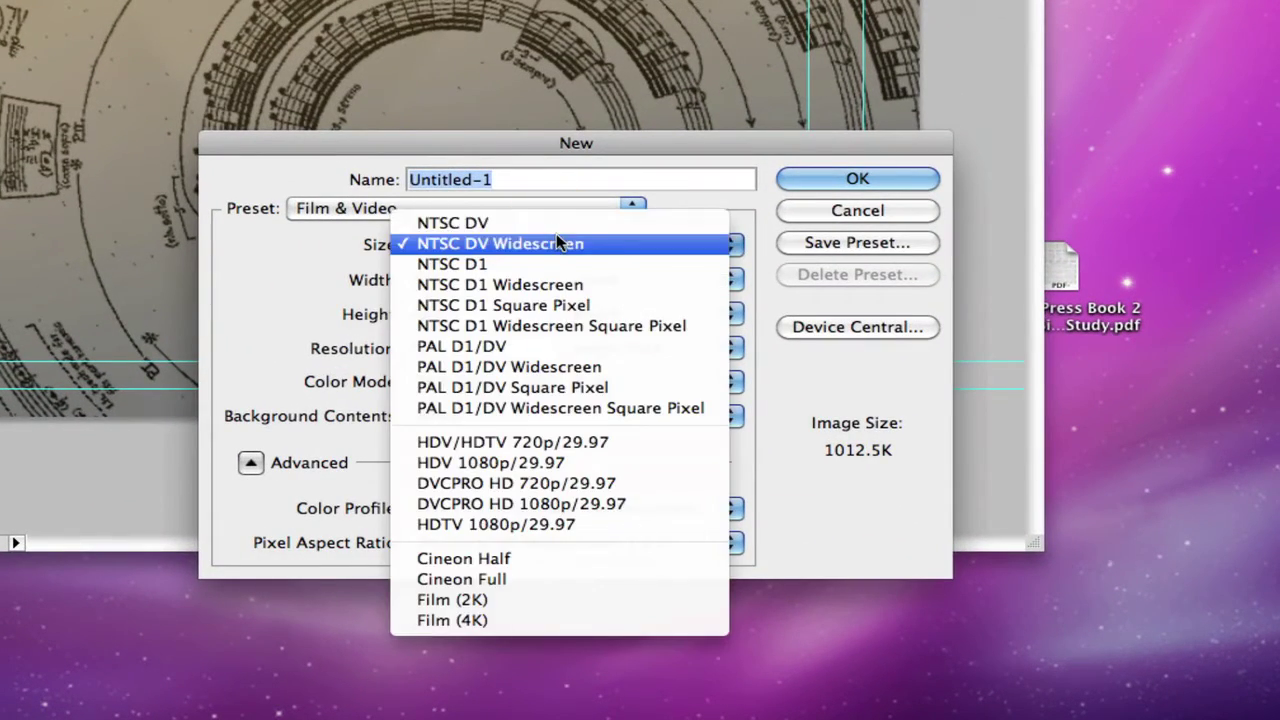
pyautogui.click(557, 230)
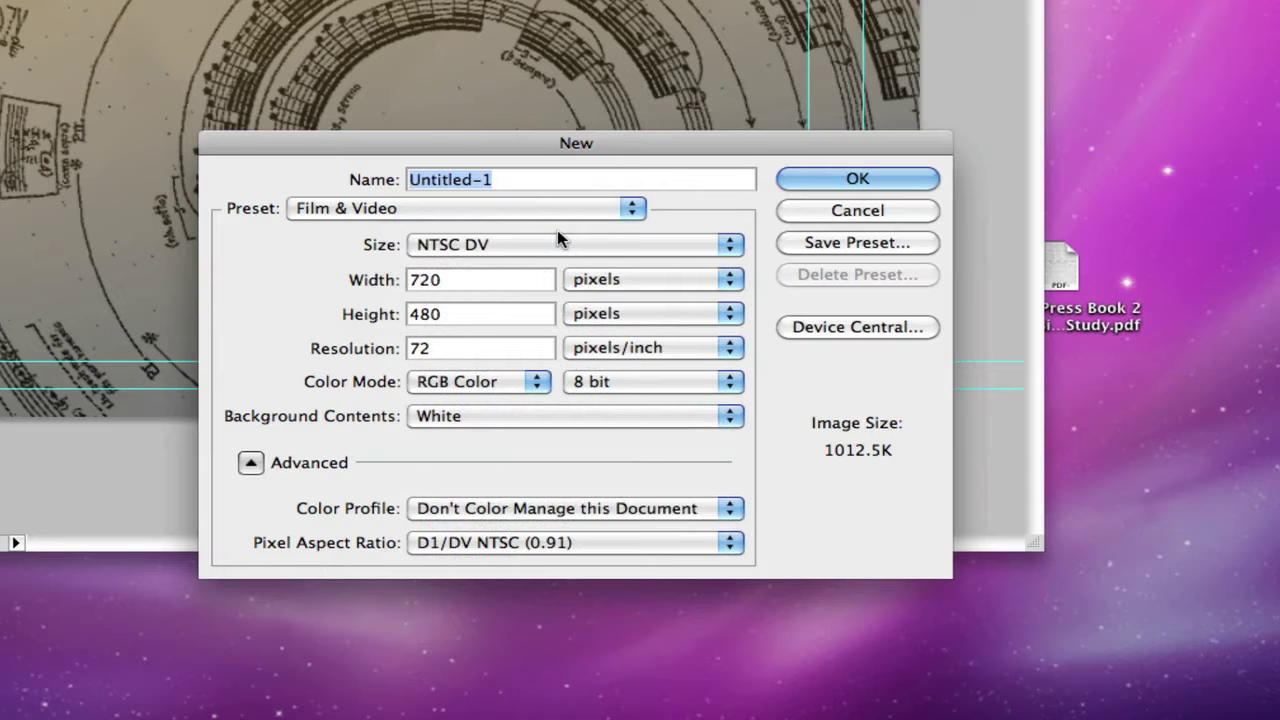
# - Briefly try NTSC D1 Widescreen, then settle on NTSC DV Widescreen, 720×480
pyautogui.click(562, 242)
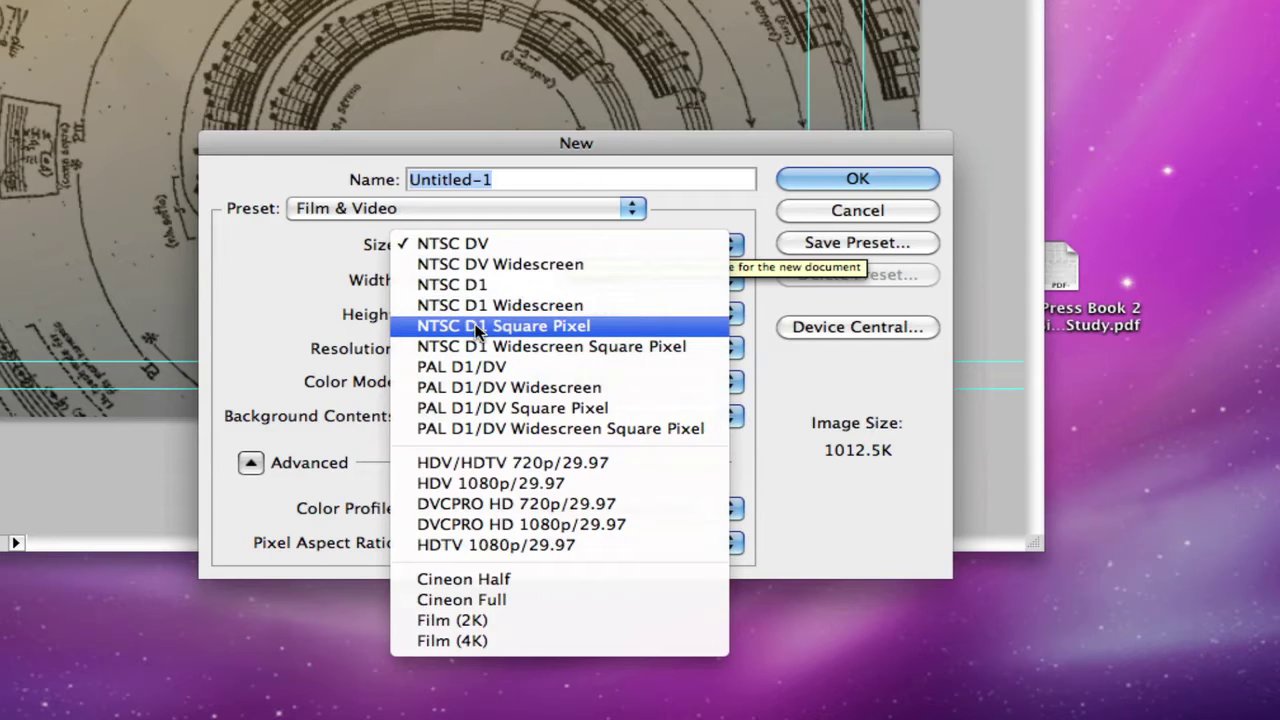
pyautogui.click(630, 305)
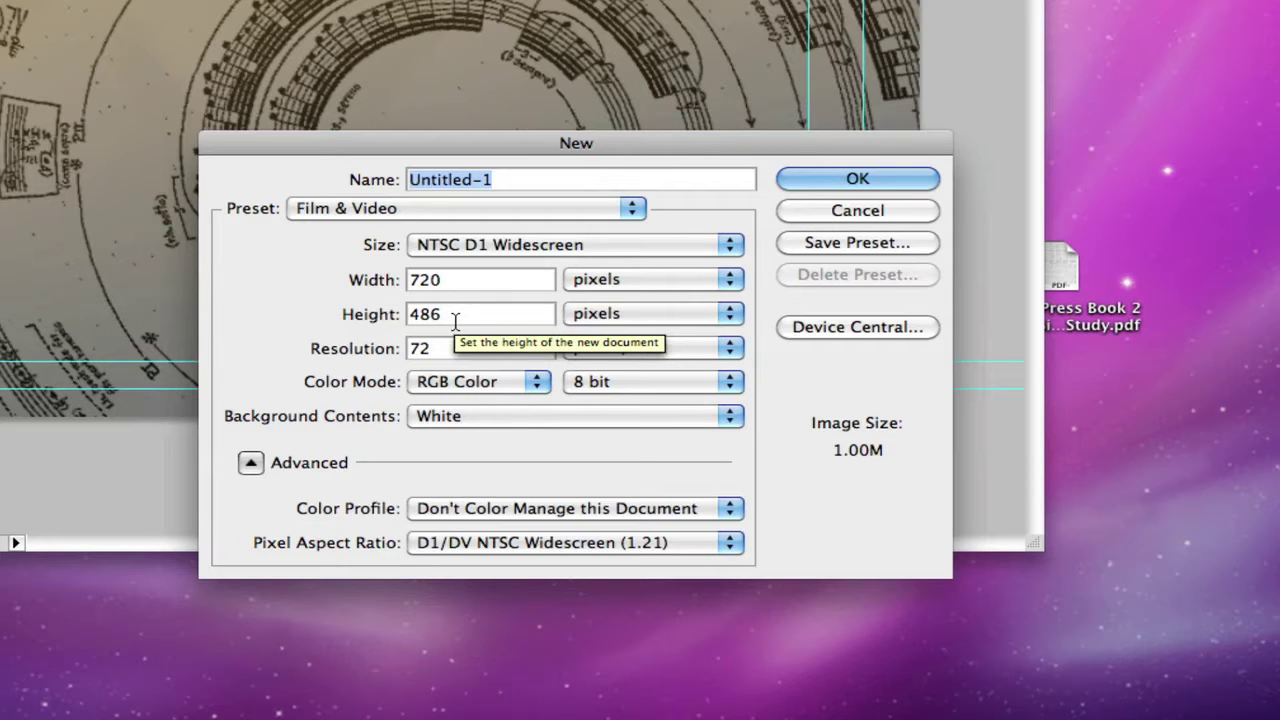
pyautogui.click(515, 247)
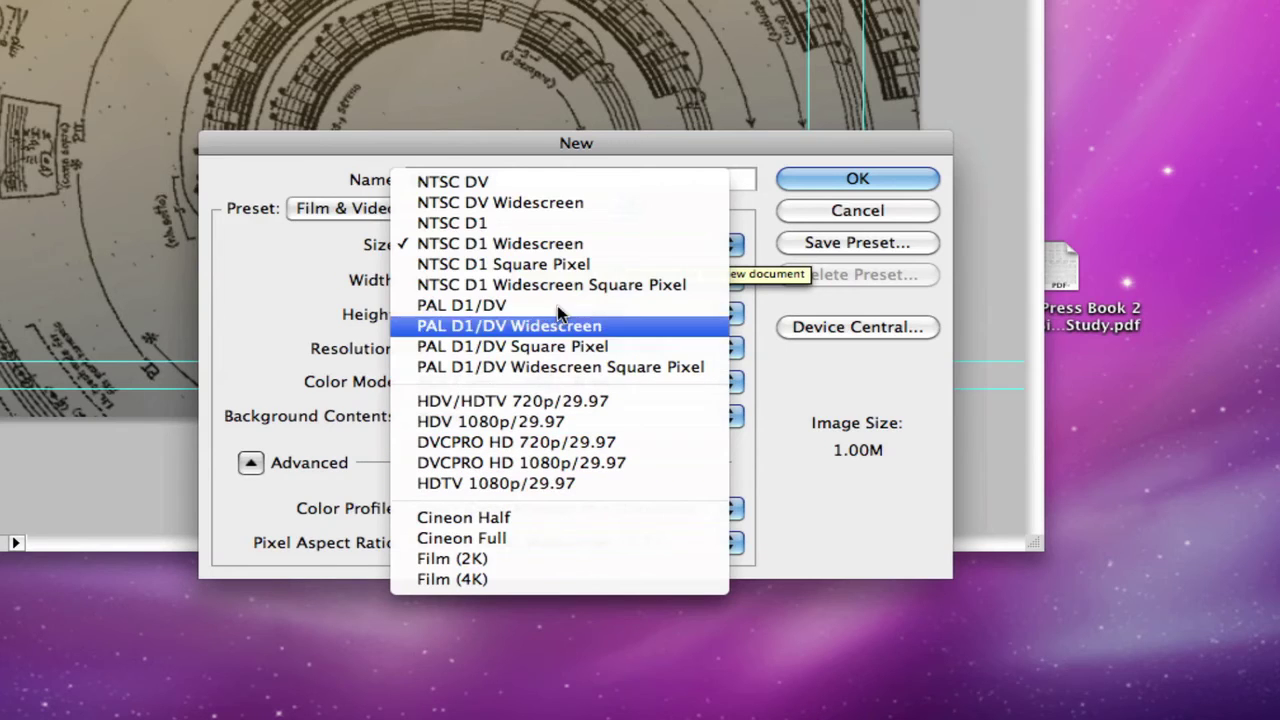
pyautogui.click(551, 203)
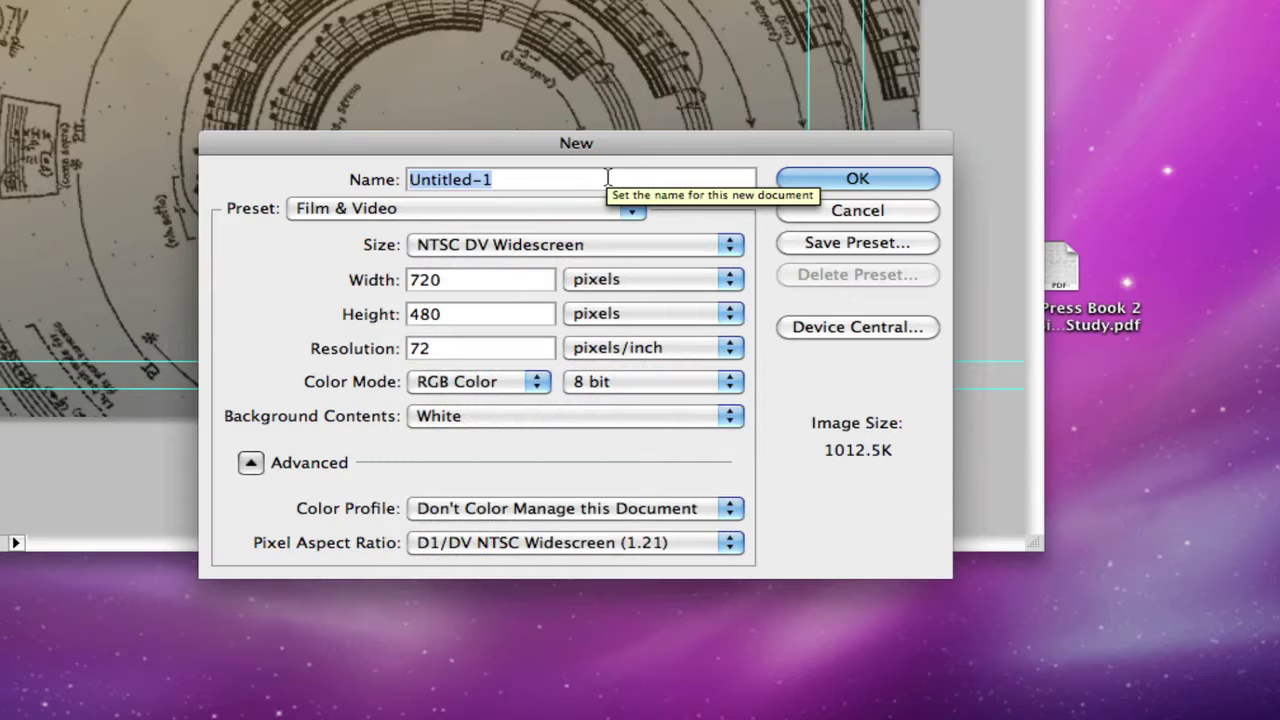
# - Name the document 'DVD SP BG' and create it, accepting the pixel aspect ratio warning
pyautogui.press('BackSpace')
pyautogui.write('DVD')
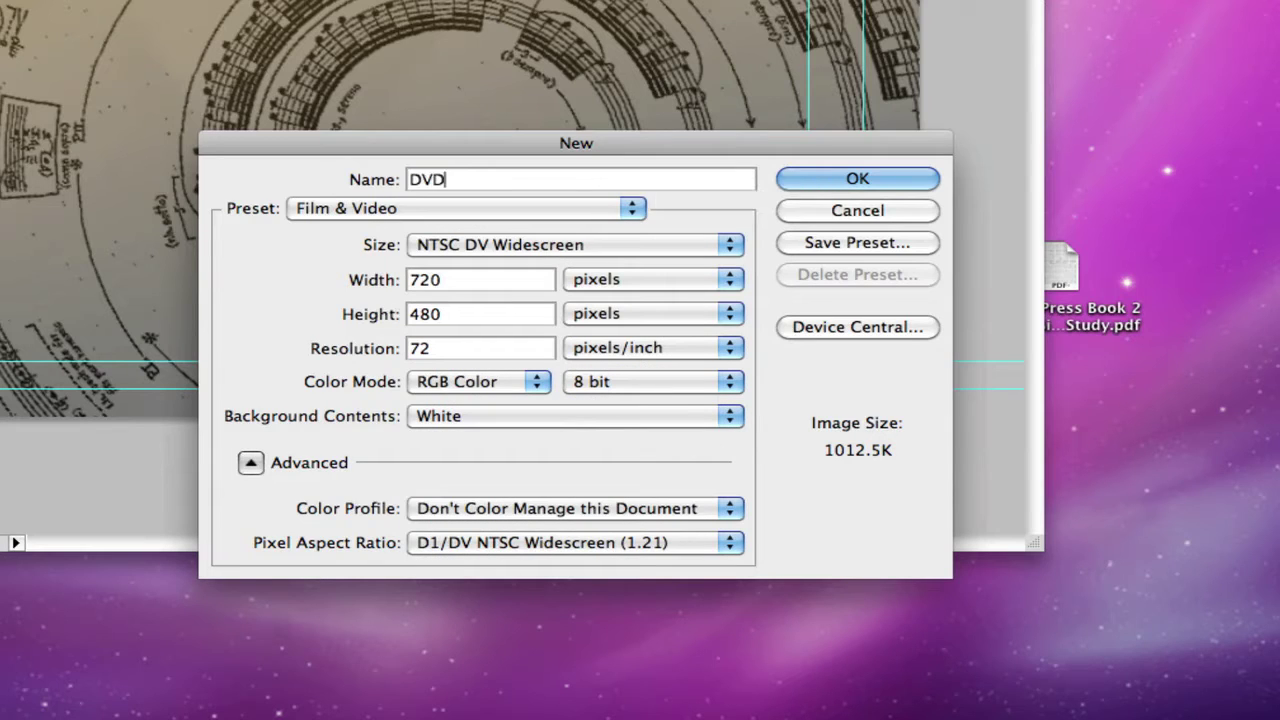
pyautogui.write(' SP PG')
pyautogui.press('BackSpace')
pyautogui.press('BackSpace')
pyautogui.write('BG')
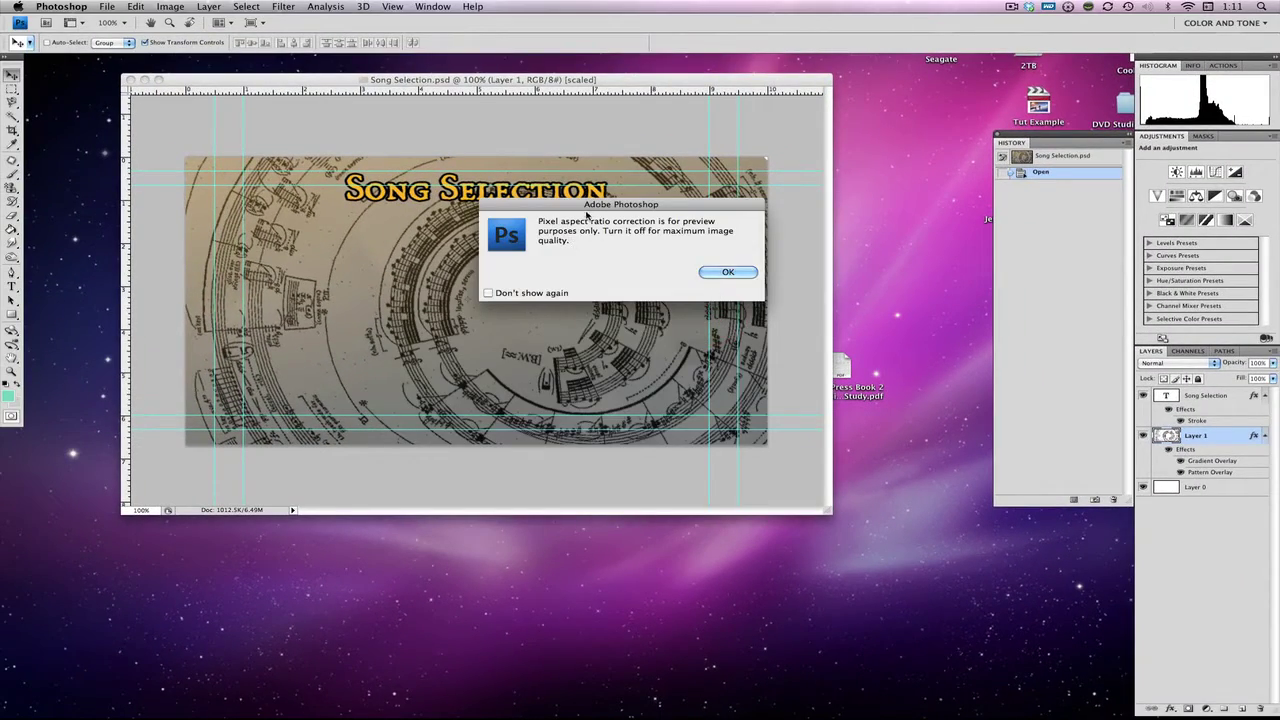
pyautogui.click(728, 272)
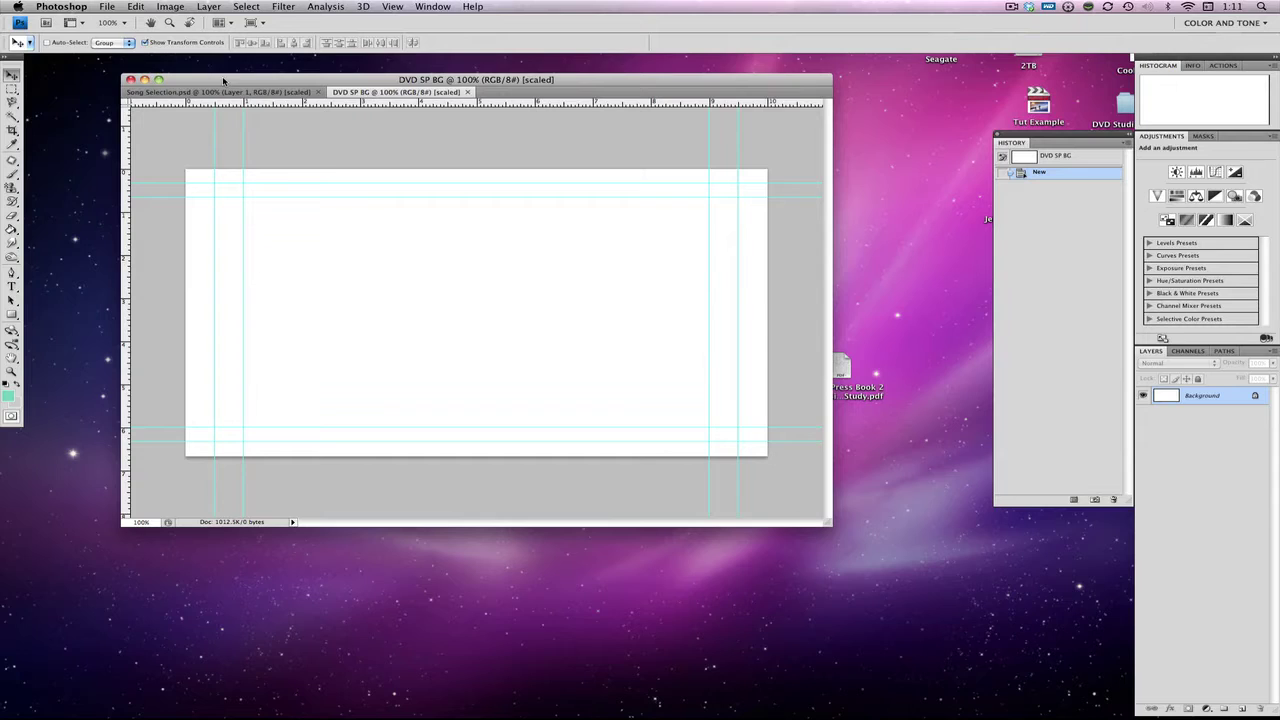
# - Draw a full-canvas rectangle and try a Blue, Yellow, Blue gradient overlay on it
pyautogui.click(14, 317)
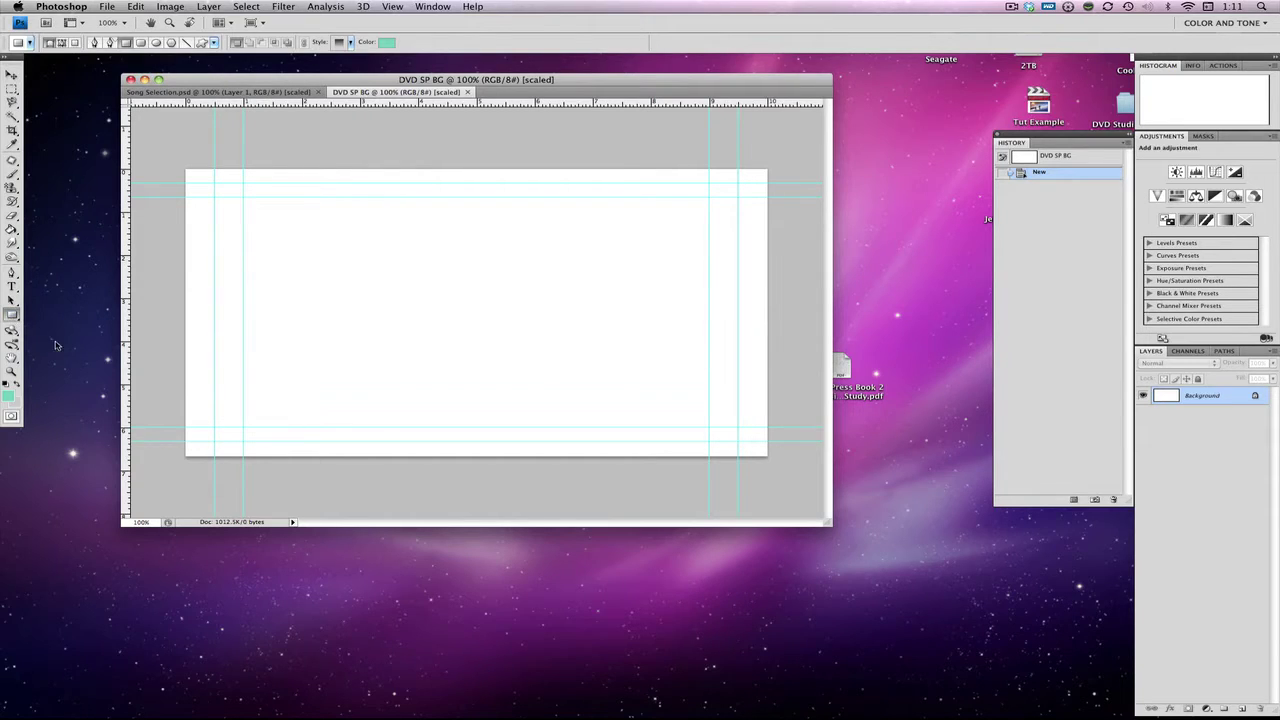
pyautogui.moveTo(173, 464); pyautogui.dragTo(773, 166)
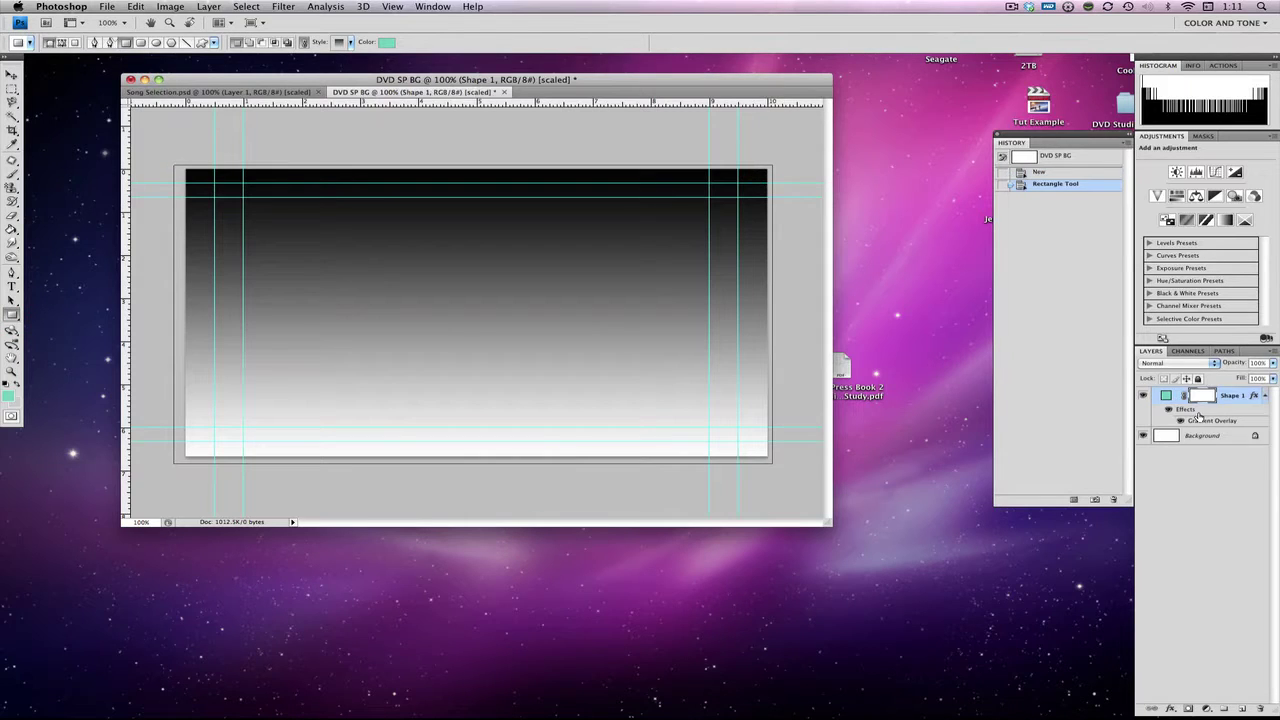
pyautogui.doubleClick(1216, 403)
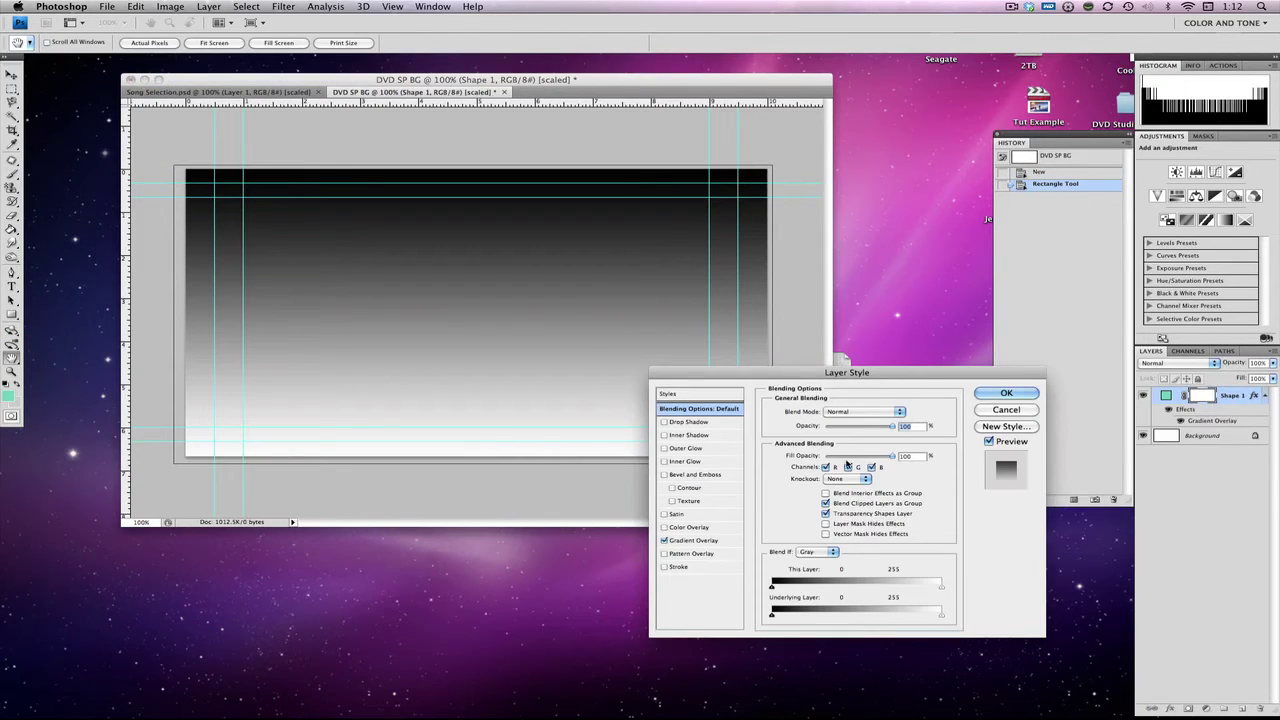
pyautogui.click(693, 540)
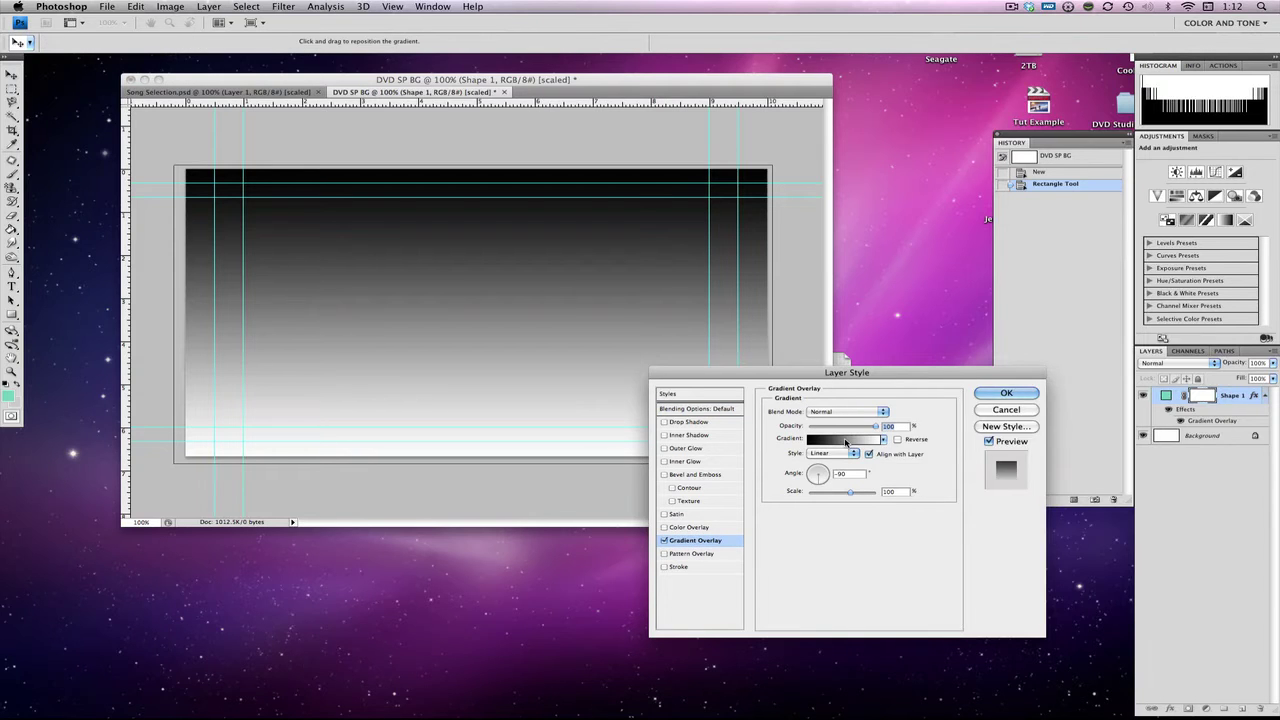
pyautogui.click(845, 439)
pyautogui.click(957, 394)
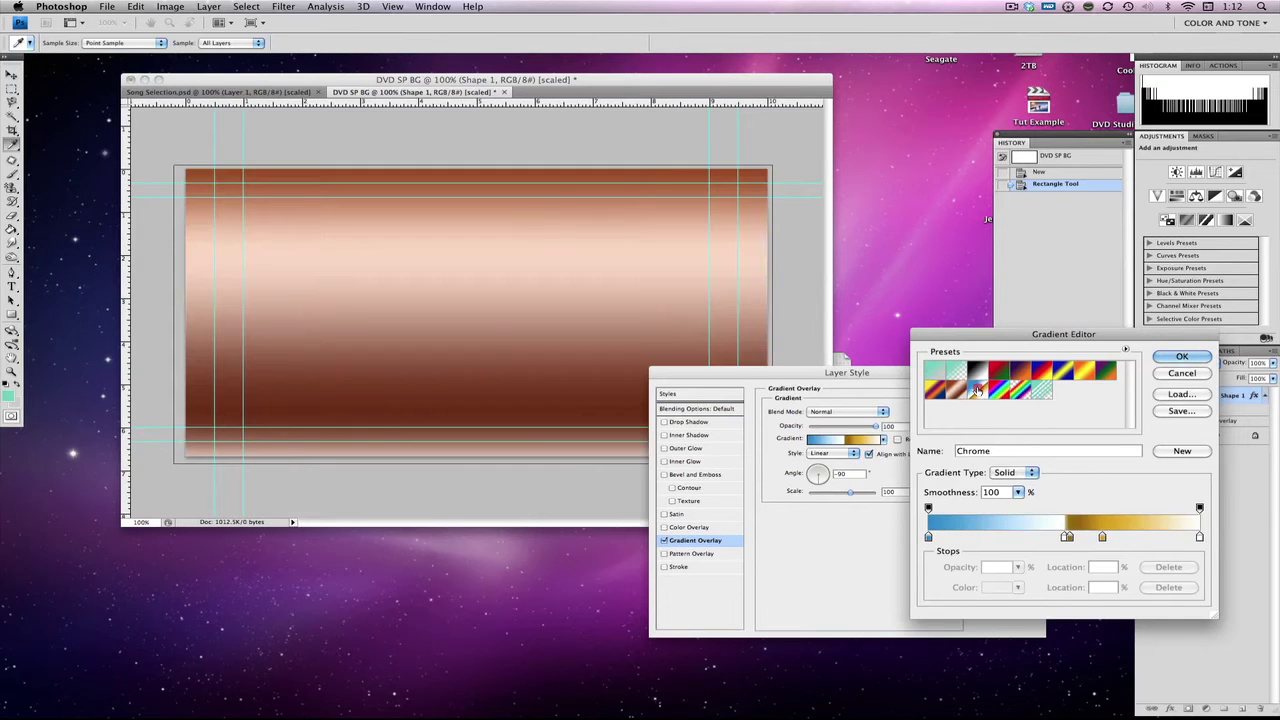
pyautogui.click(1062, 372)
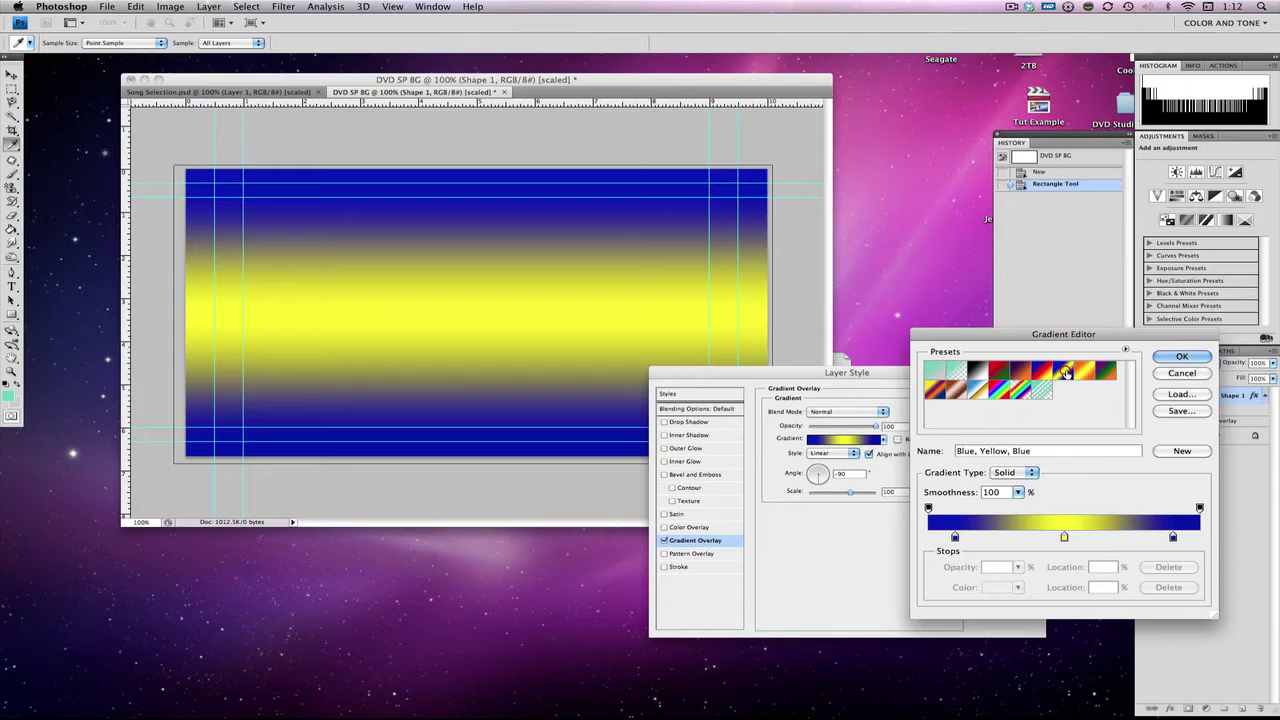
pyautogui.click(1181, 373)
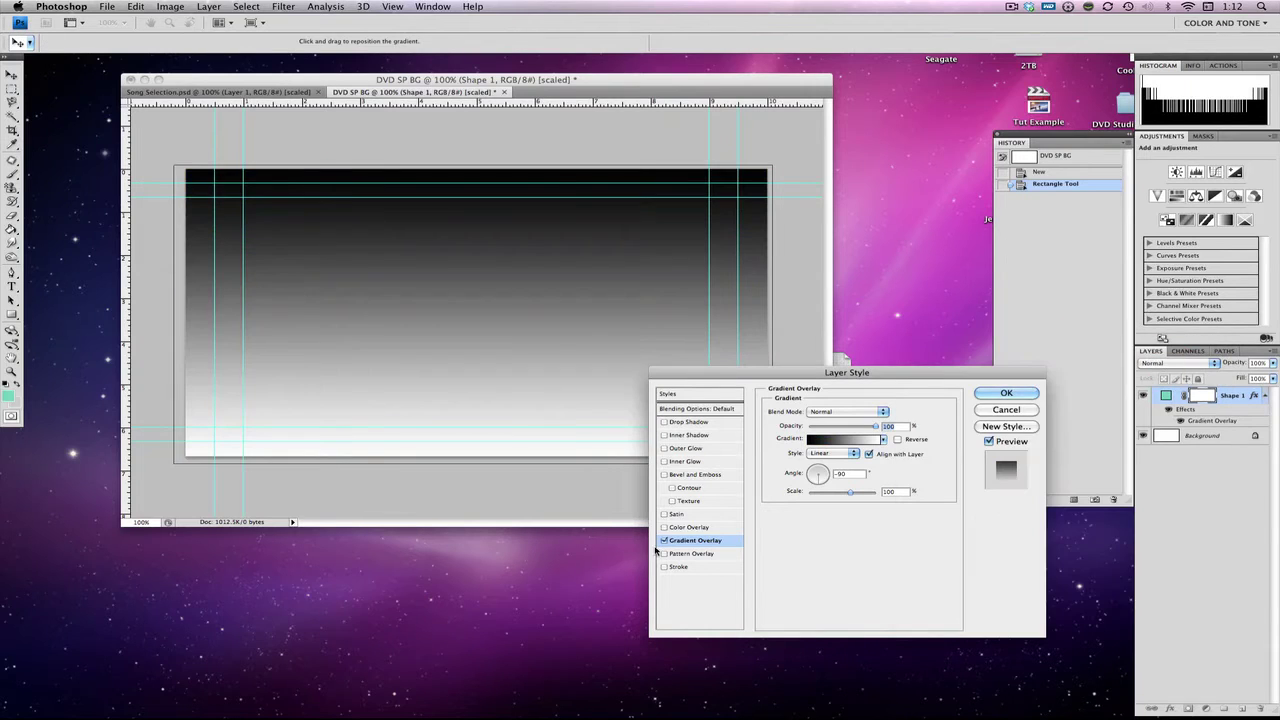
# - Replace the gradient with a red (#d93d3d) colour overlay and apply the style
pyautogui.click(664, 540)
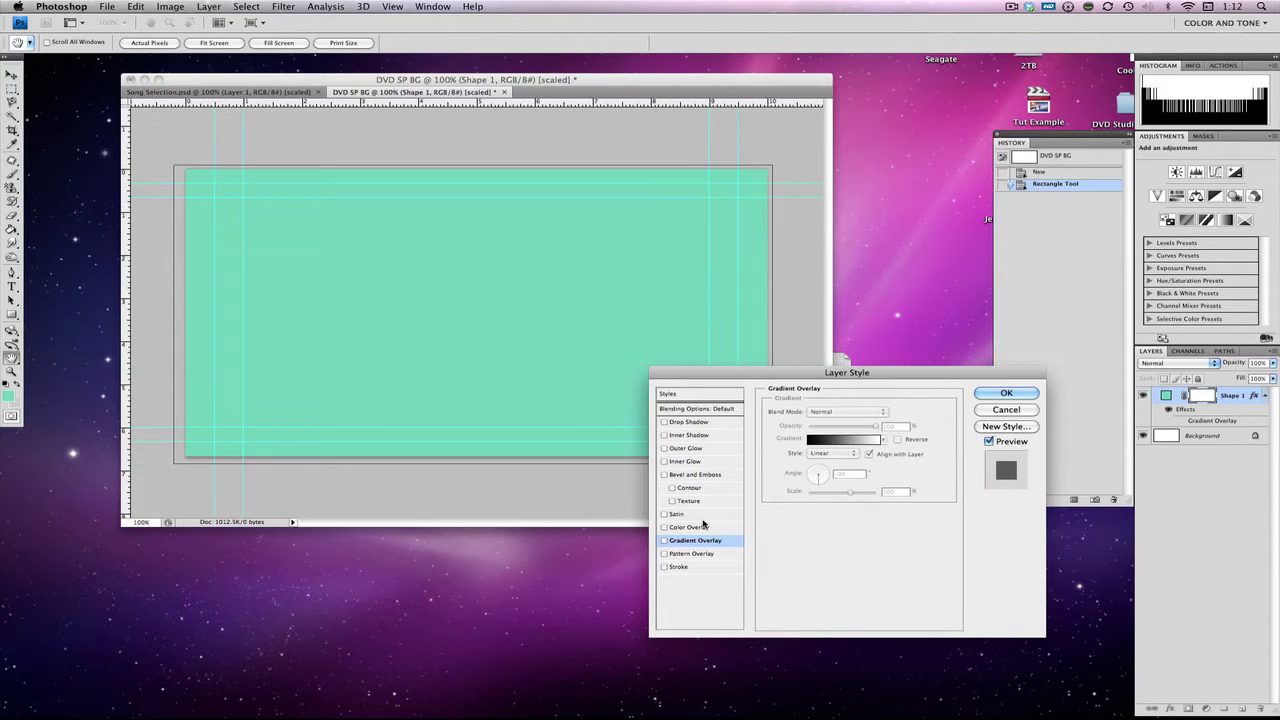
pyautogui.click(699, 528)
pyautogui.click(903, 411)
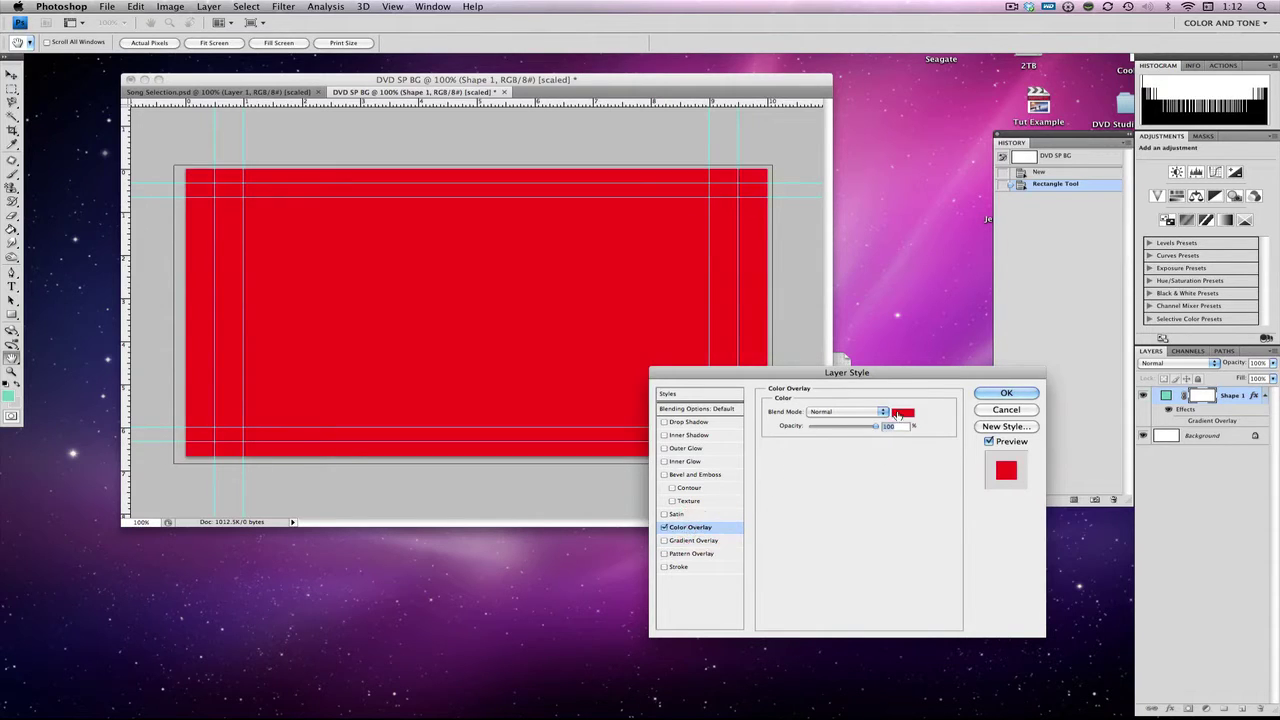
pyautogui.click(697, 541)
pyautogui.moveTo(697, 541); pyautogui.dragTo(693, 500)
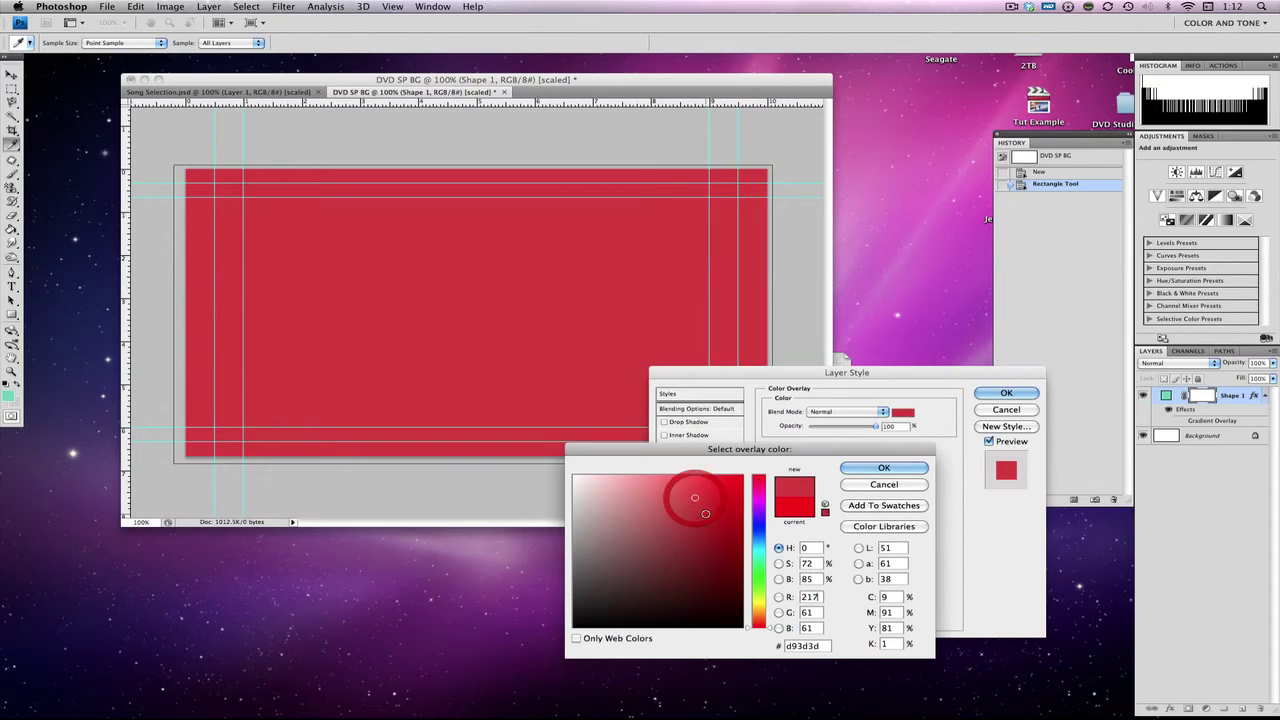
pyautogui.click(884, 468)
pyautogui.click(987, 394)
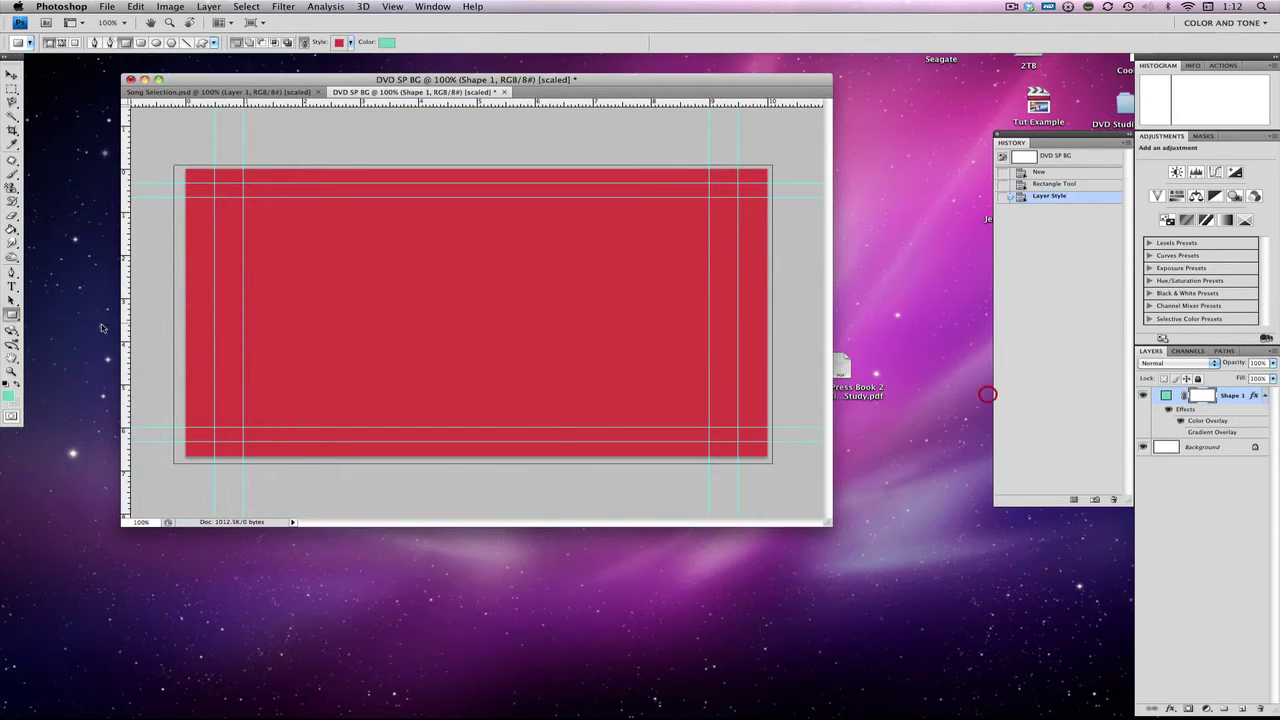
# - Draw an inset rectangle inside the guides and give it a green colour overlay
pyautogui.moveTo(225, 199); pyautogui.dragTo(709, 433)
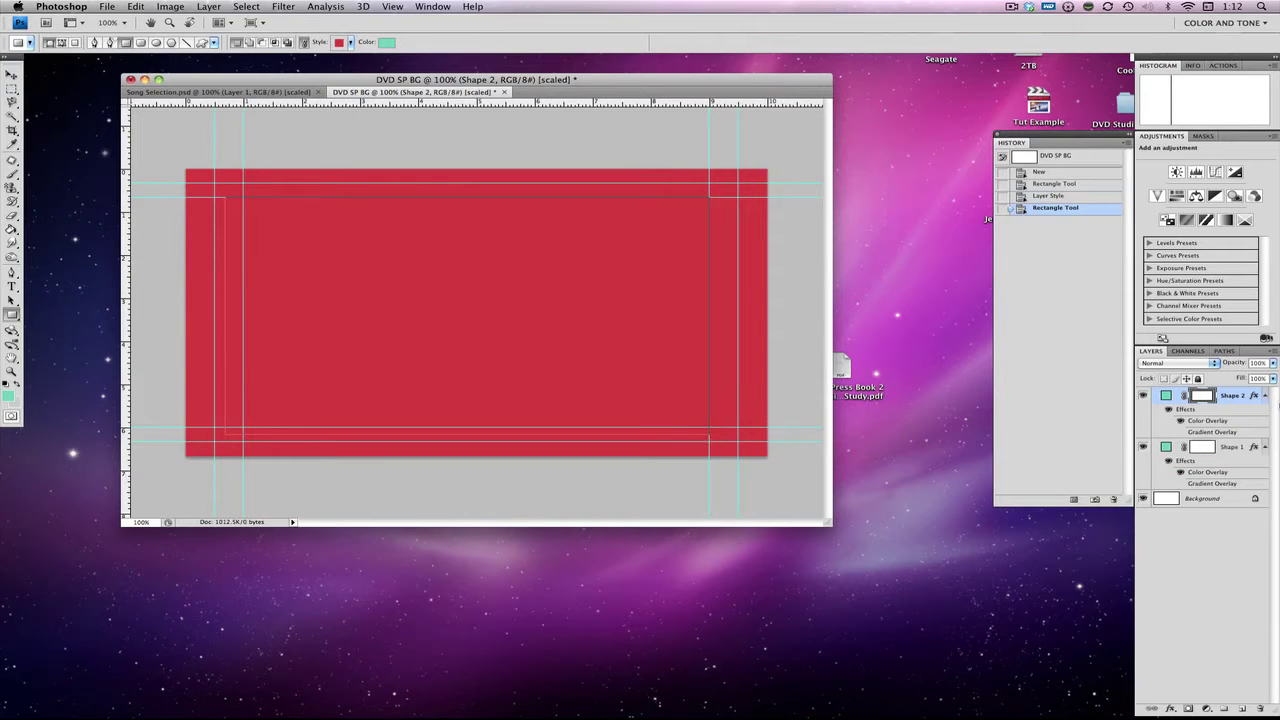
pyautogui.doubleClick(1238, 399)
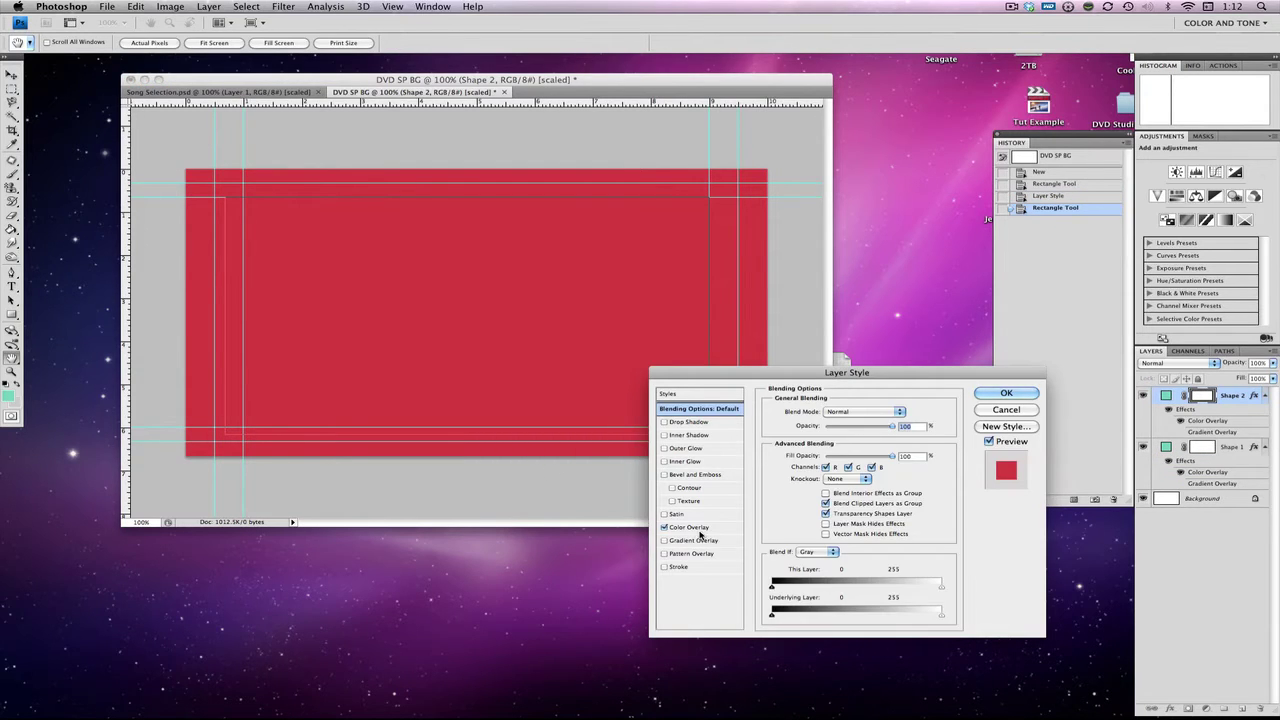
pyautogui.click(695, 527)
pyautogui.click(902, 411)
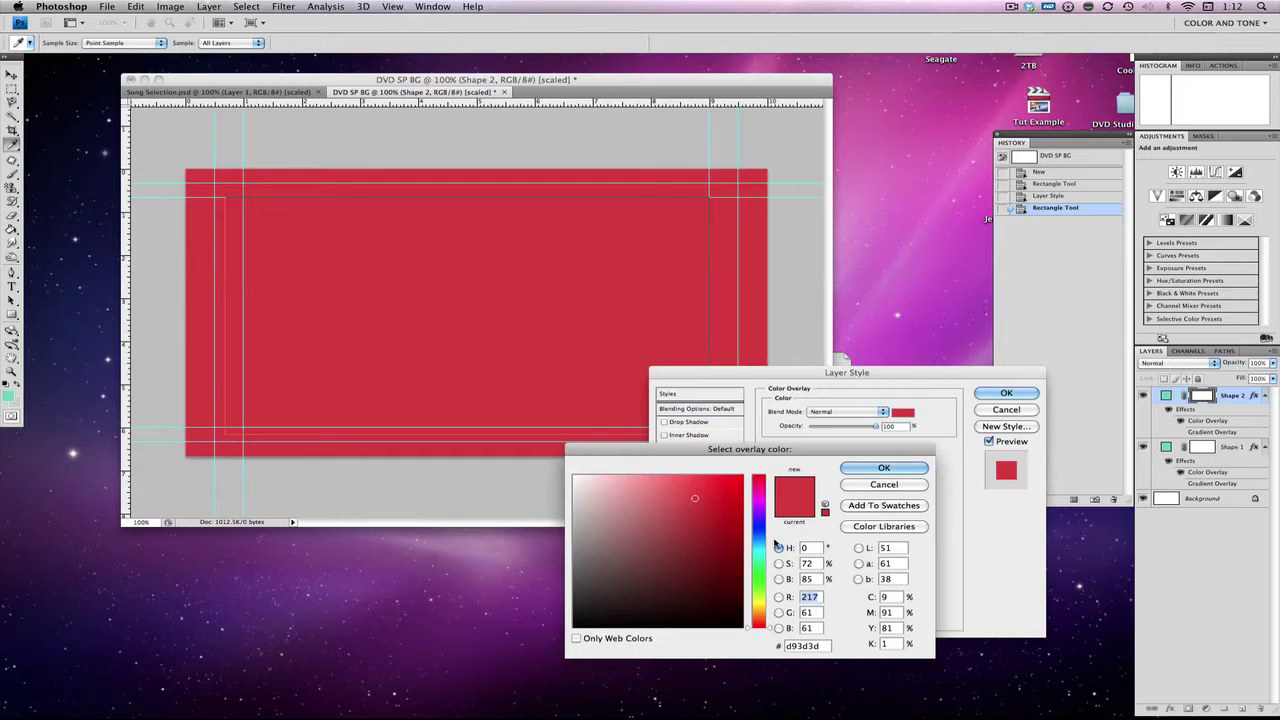
pyautogui.click(757, 575)
pyautogui.click(884, 468)
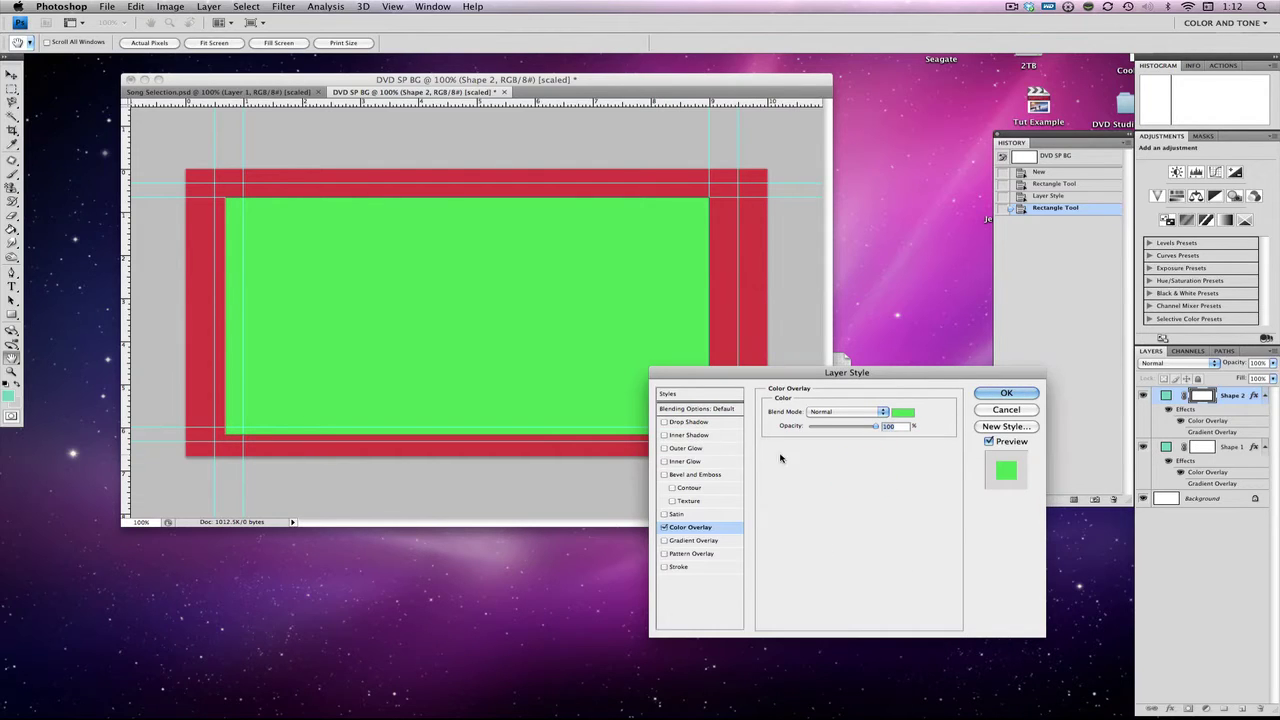
# - Add an outer glow with 43% spread and a larger size, then switch to the browser
pyautogui.click(686, 448)
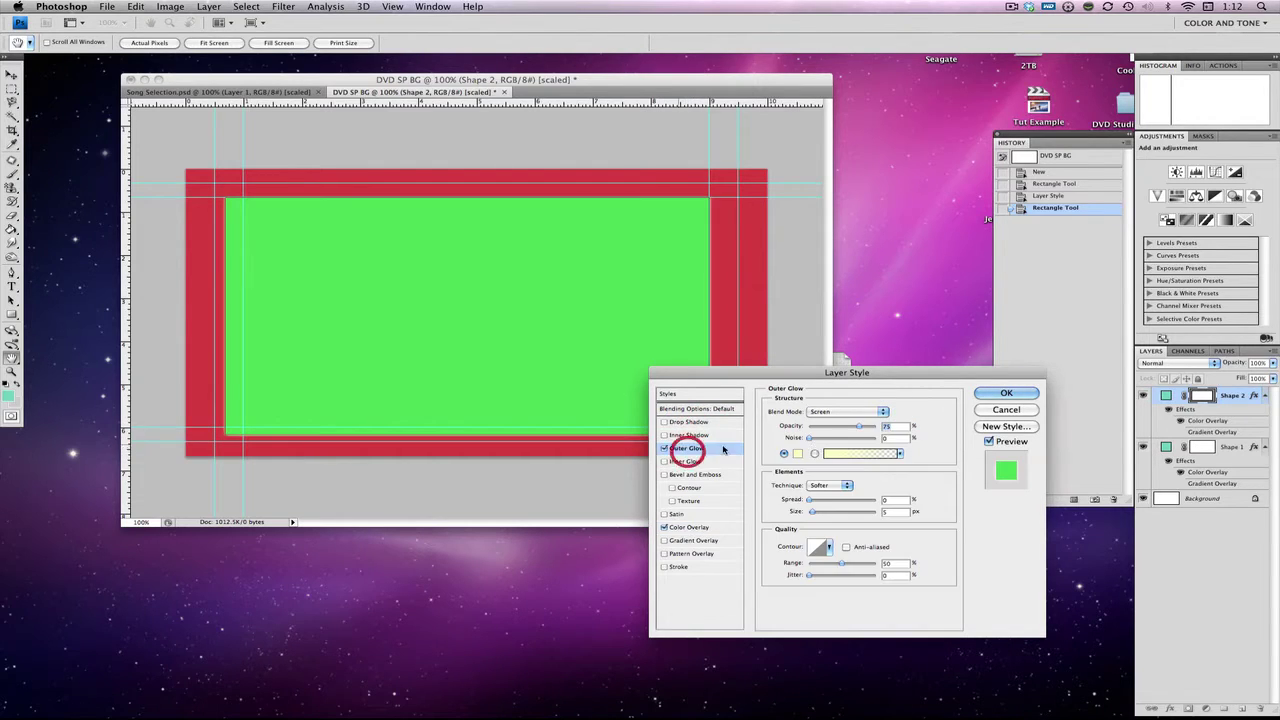
pyautogui.click(838, 500)
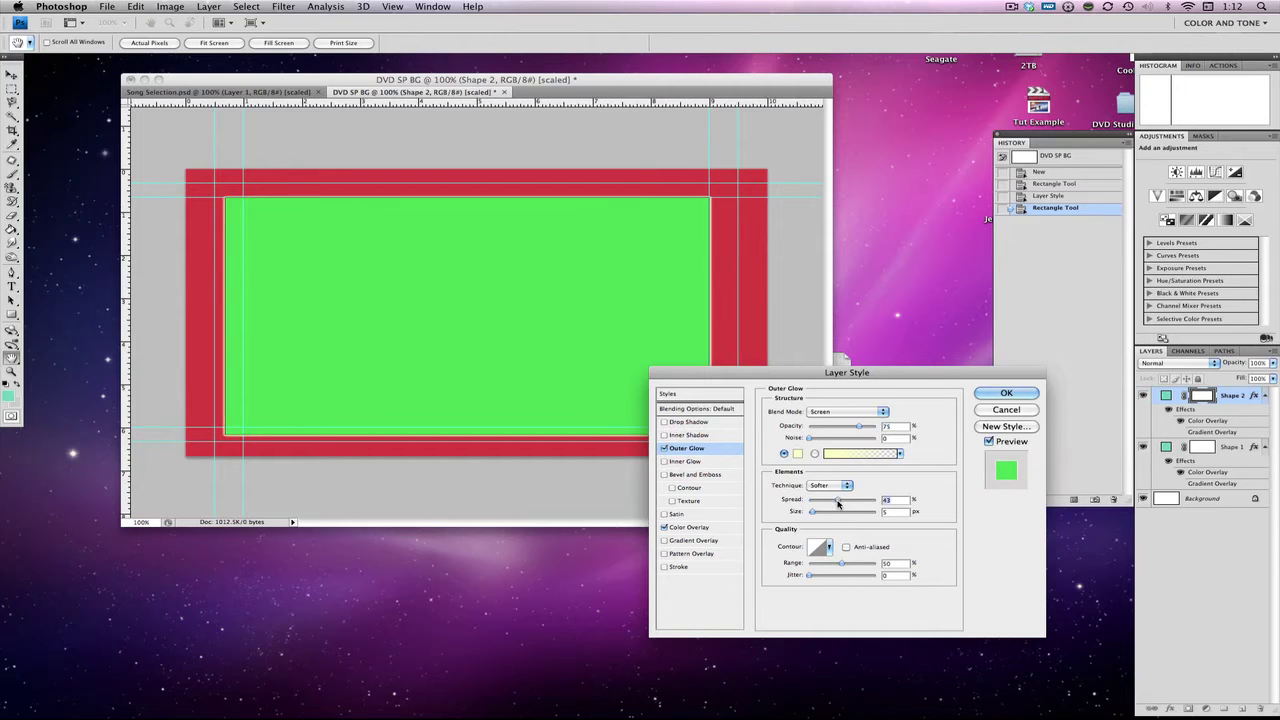
pyautogui.moveTo(837, 517); pyautogui.dragTo(828, 513)
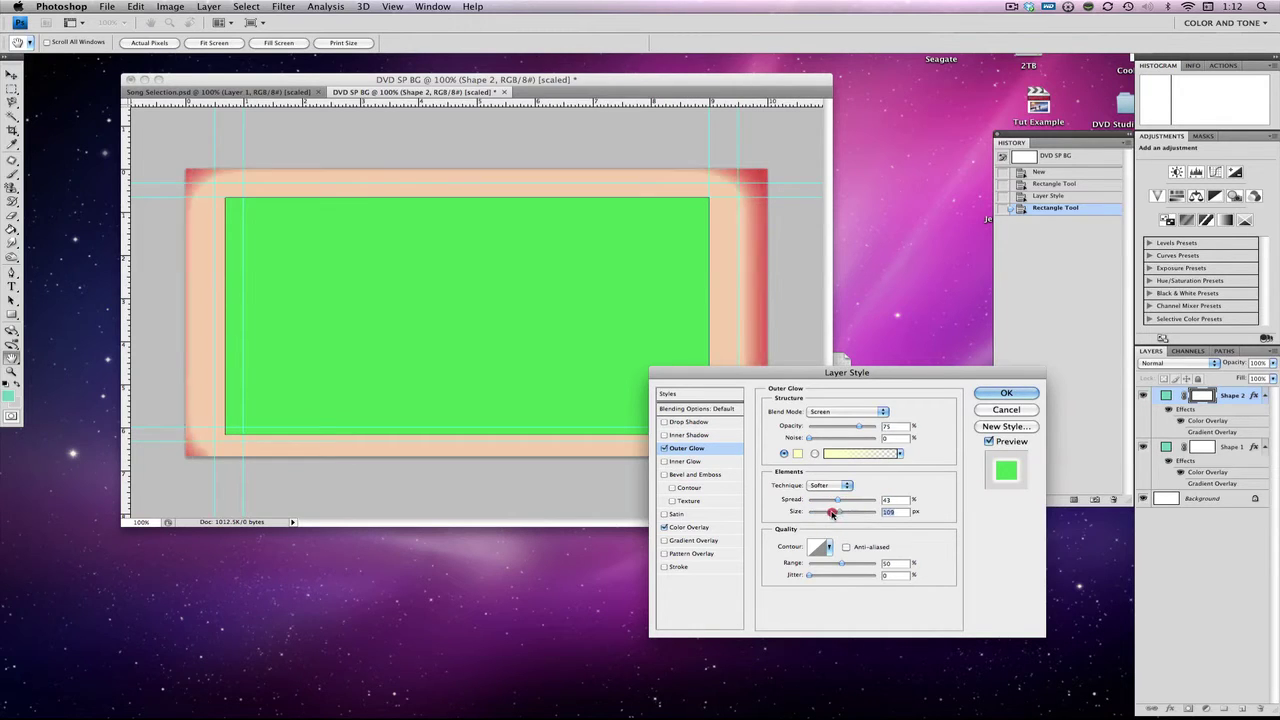
pyautogui.click(1004, 393)
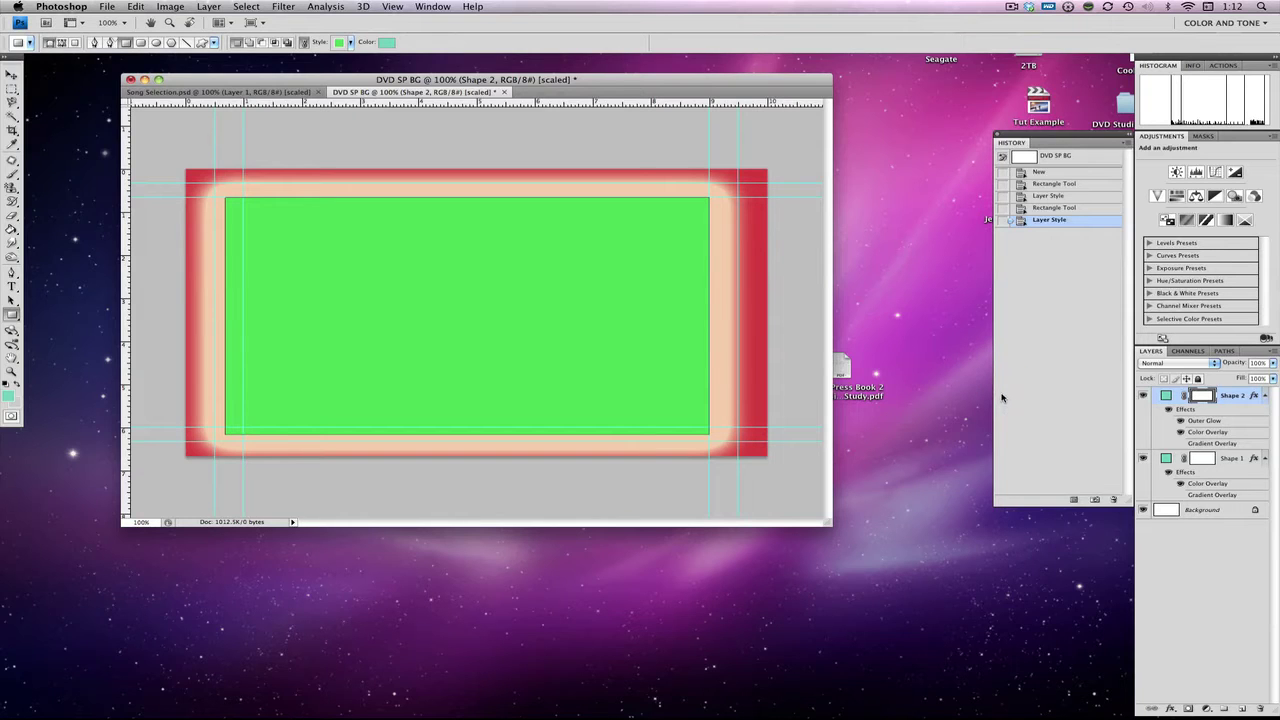
pyautogui.hotkey('ctrl', 'Right')
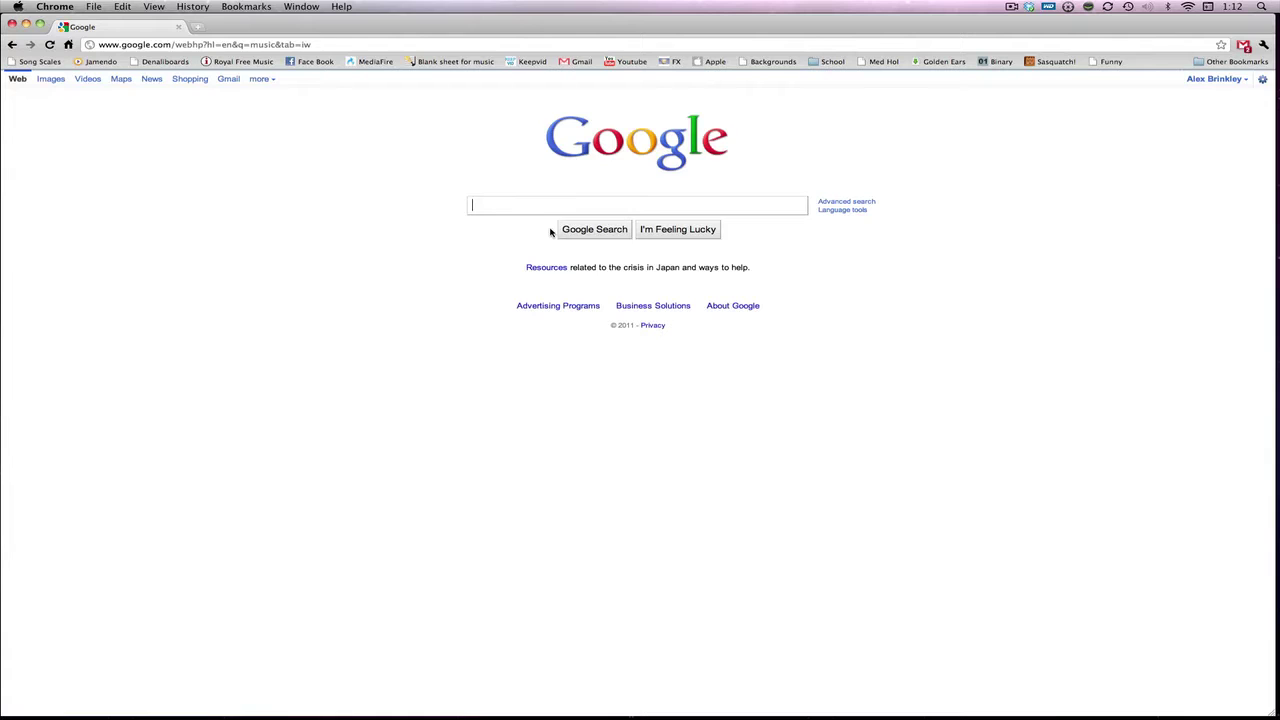
# - Search Google Images for 'Music'
pyautogui.click(60, 86)
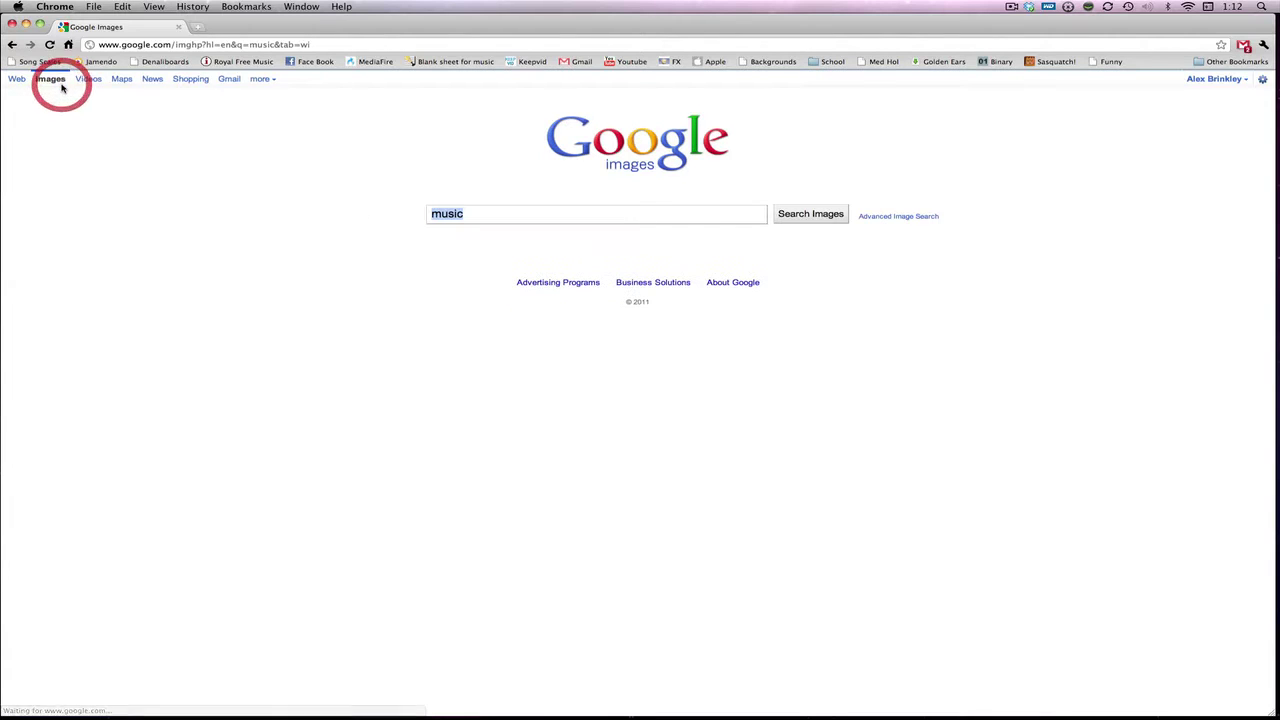
pyautogui.press('BackSpace')
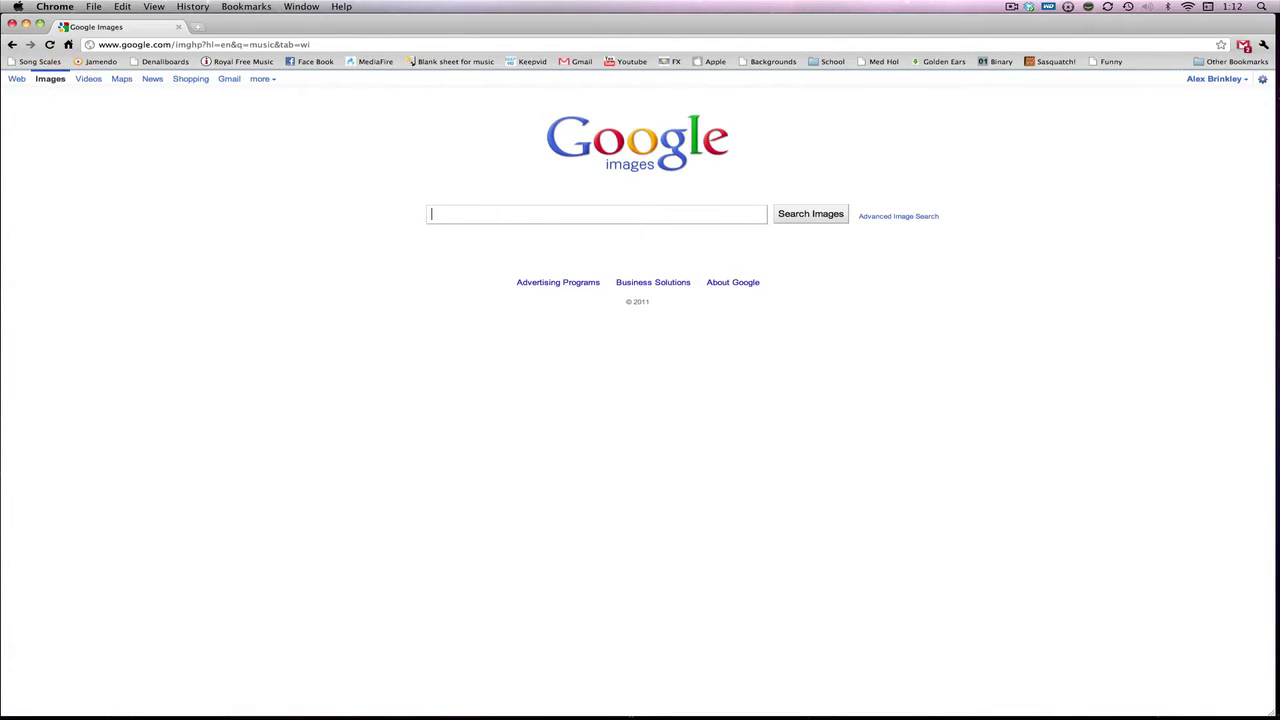
pyautogui.write('Music')
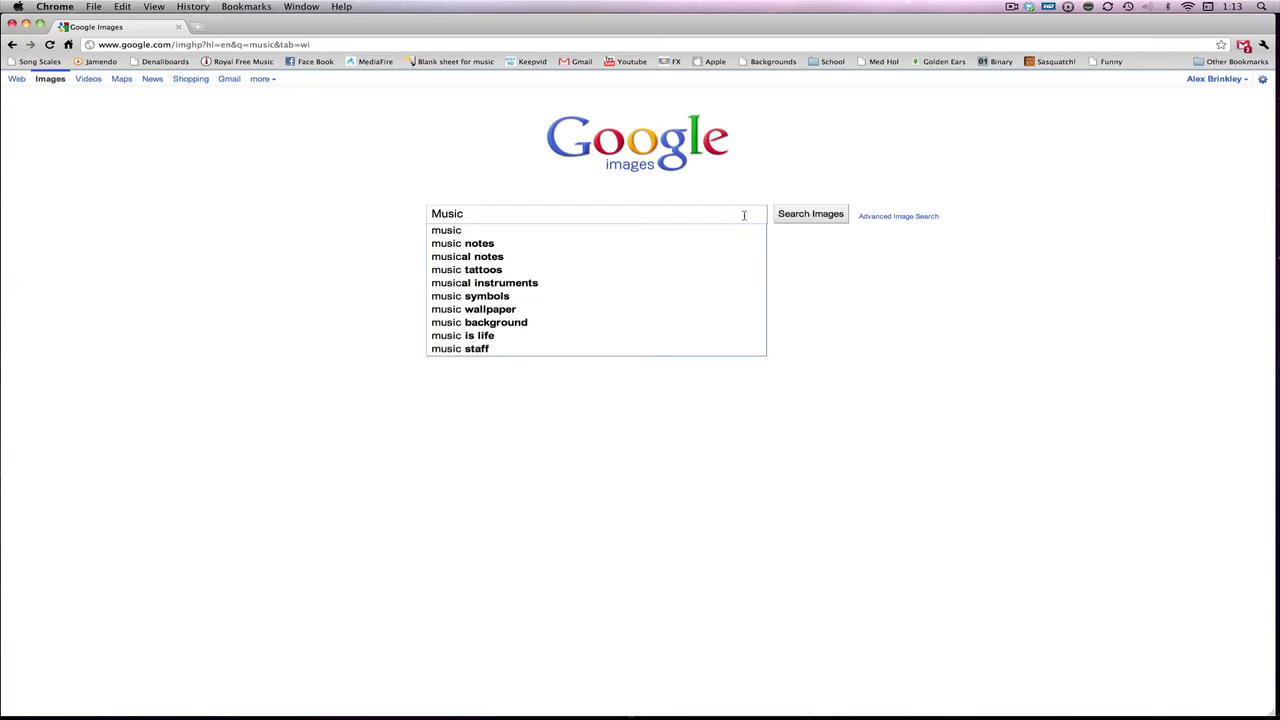
pyautogui.click(816, 222)
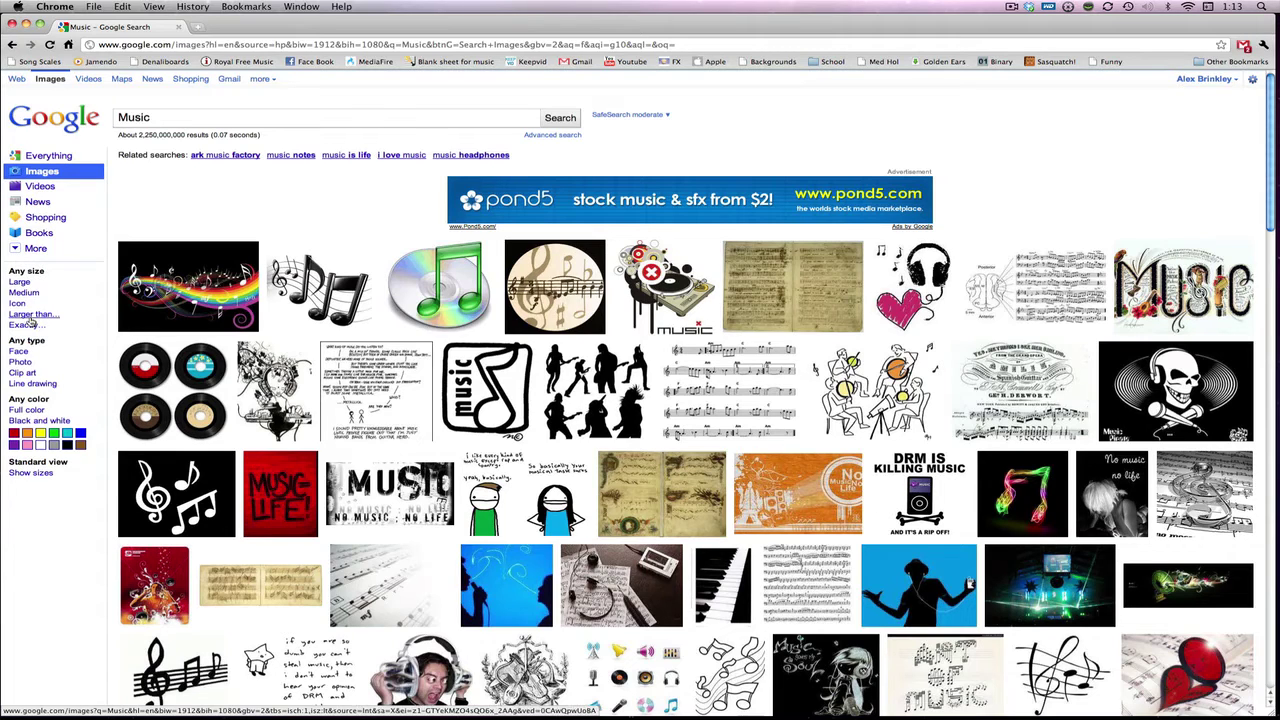
# - Filter the Music image results to exactly 720×480 pixels
pyautogui.click(28, 325)
pyautogui.write('1')
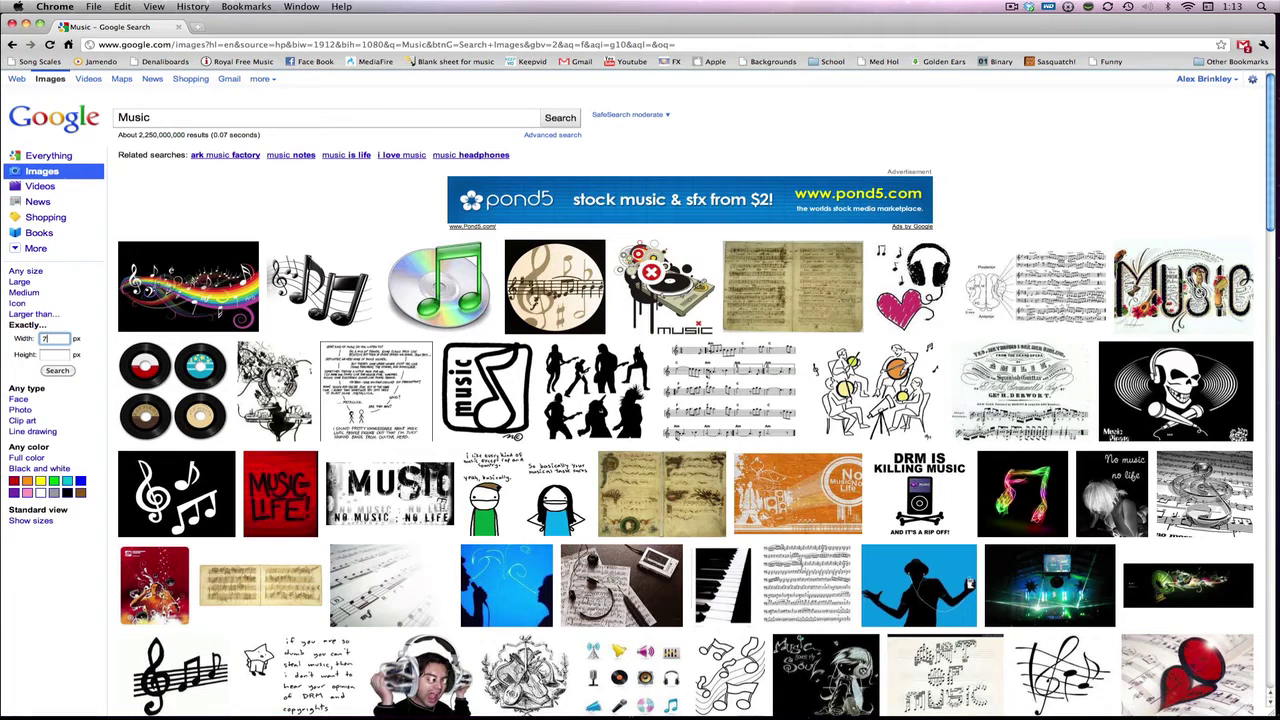
pyautogui.press('Tab')
pyautogui.write('4')
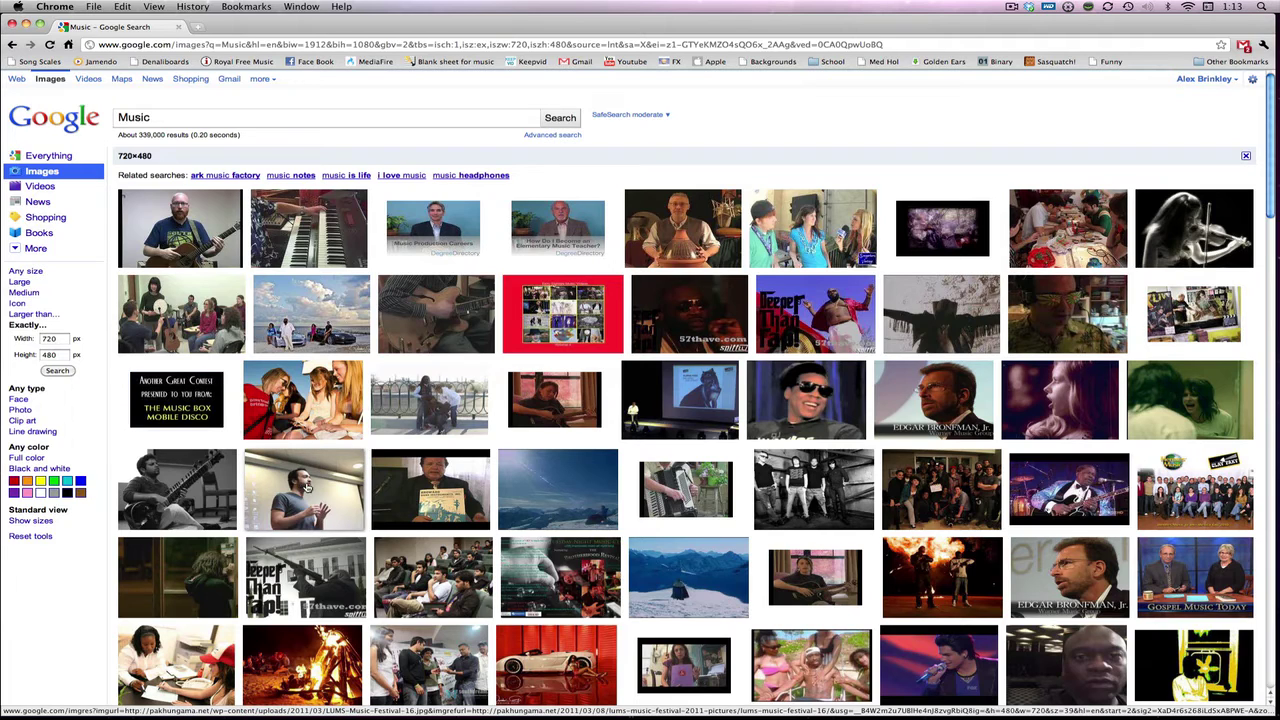
pyautogui.click(28, 314)
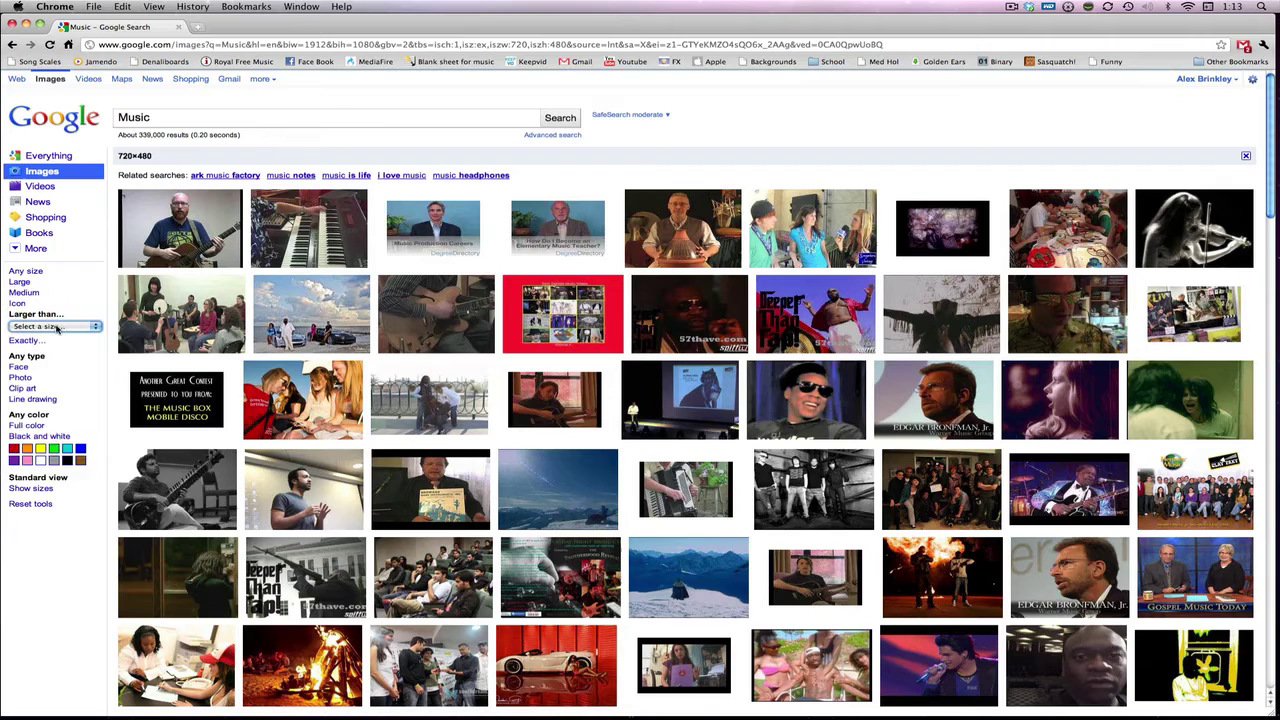
pyautogui.click(56, 327)
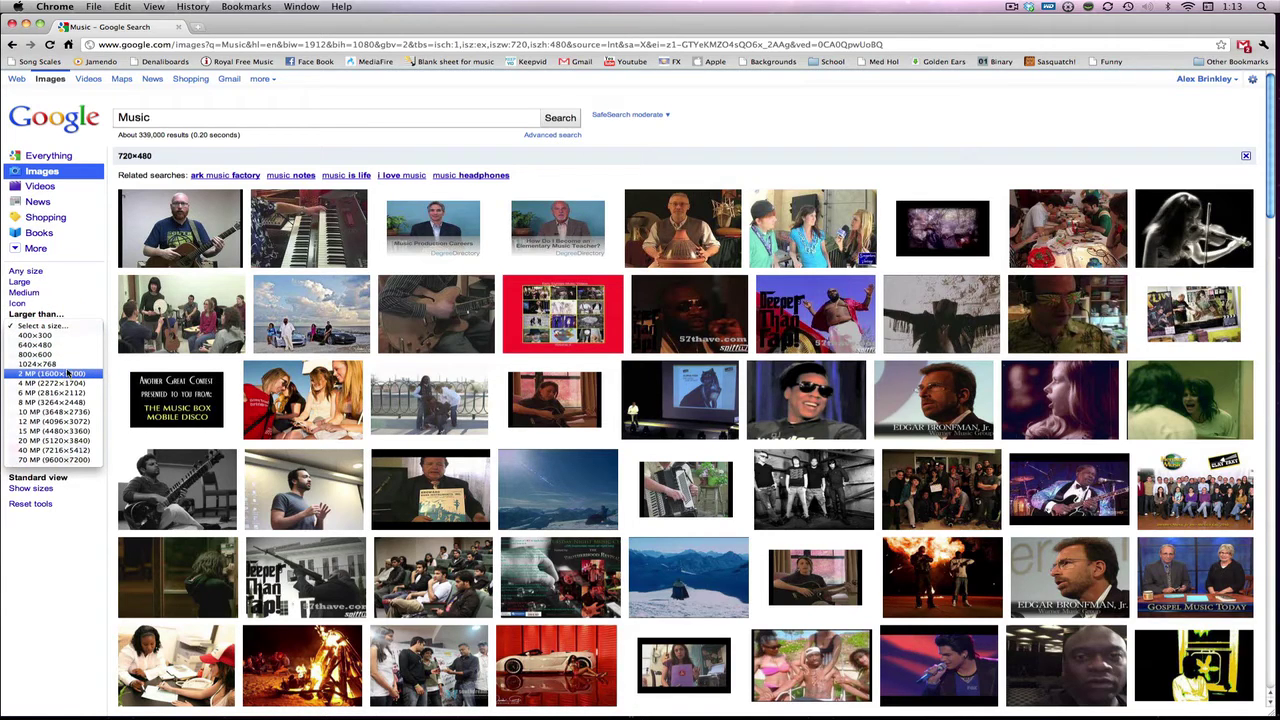
pyautogui.click(57, 366)
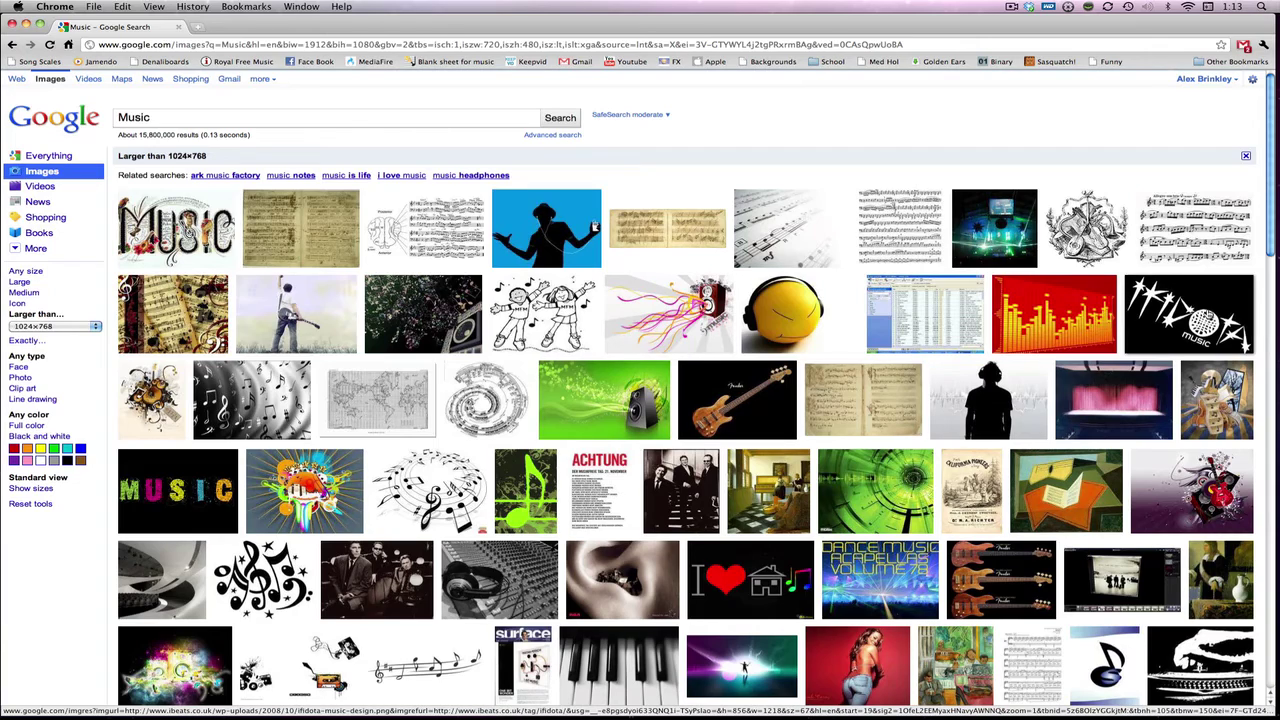
pyautogui.moveTo(1190, 400)
pyautogui.scroll(-2, 1165, 535)
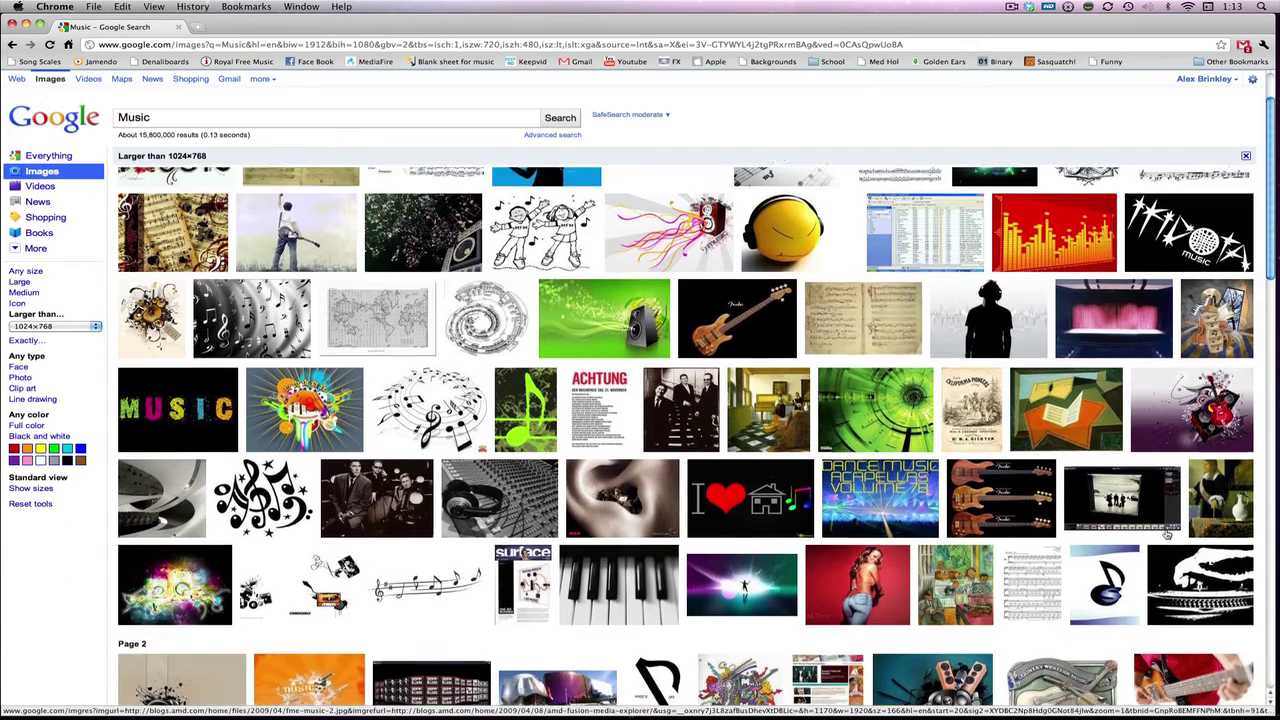
pyautogui.scroll(-5, 1165, 535)
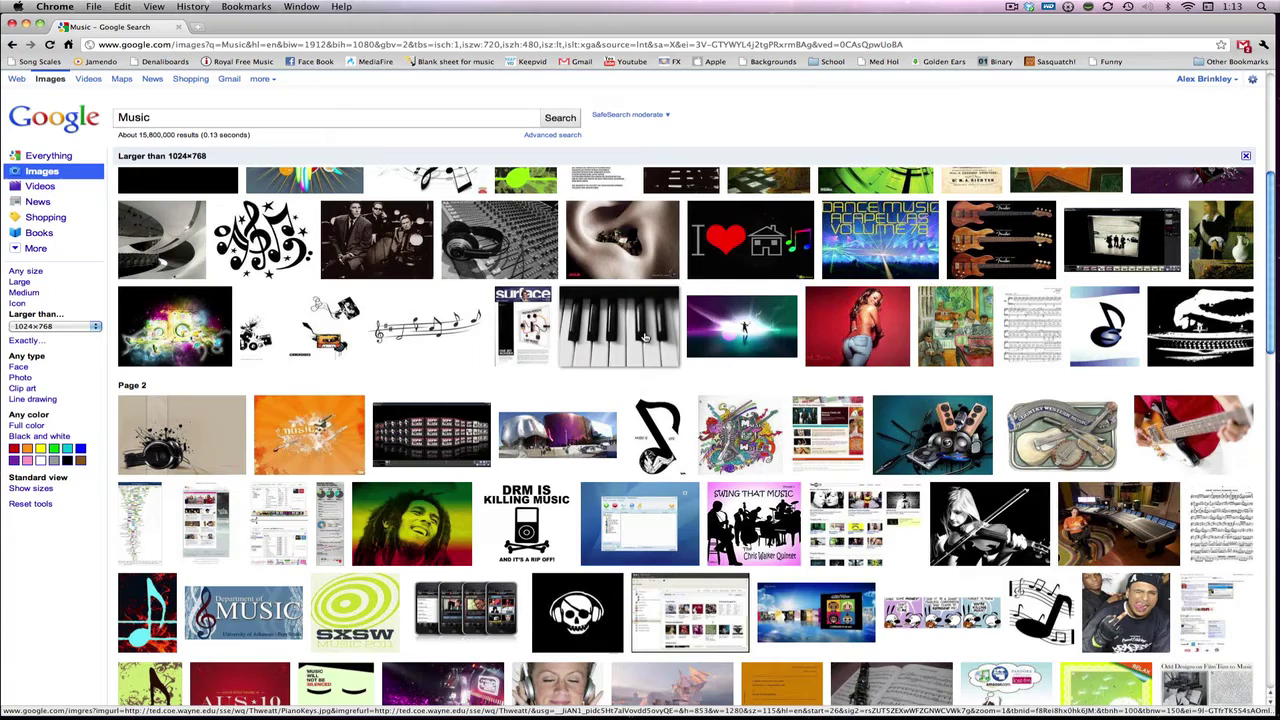
pyautogui.scroll(-2, 573, 497)
pyautogui.scroll(-1, 574, 497)
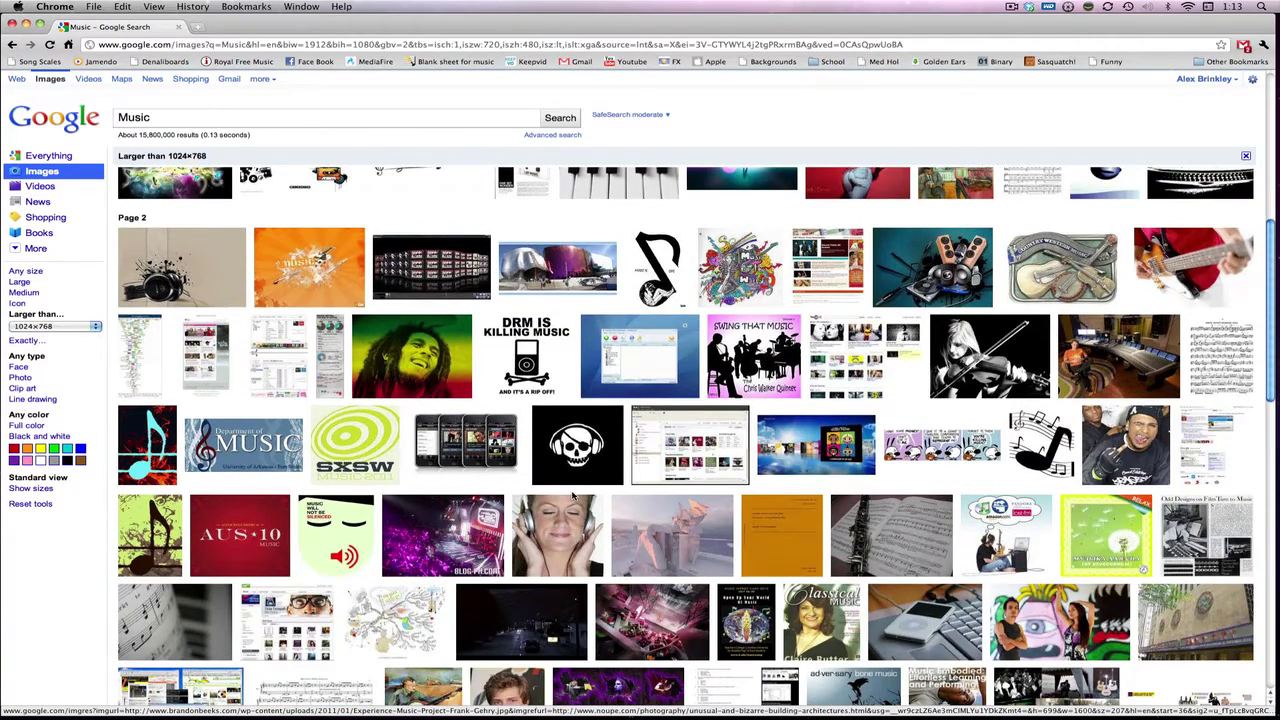
pyautogui.scroll(-7, 573, 497)
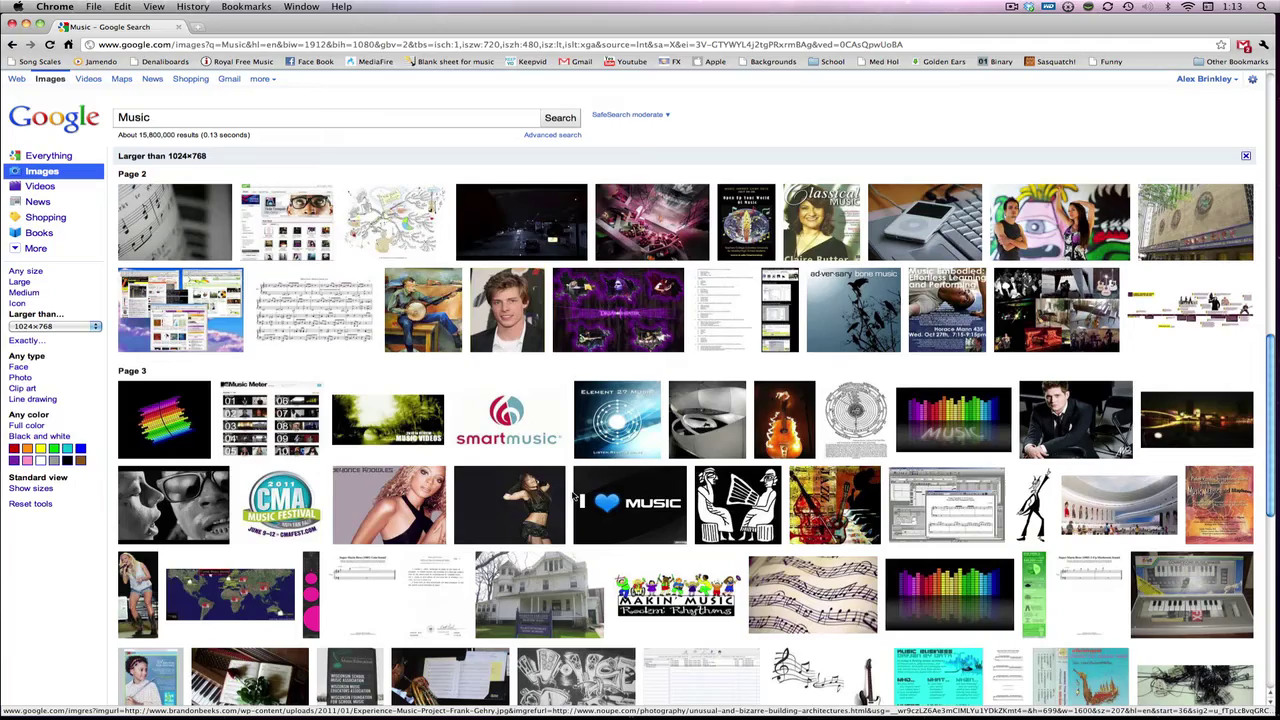
pyautogui.scroll(-1, 573, 496)
pyautogui.scroll(-3, 573, 494)
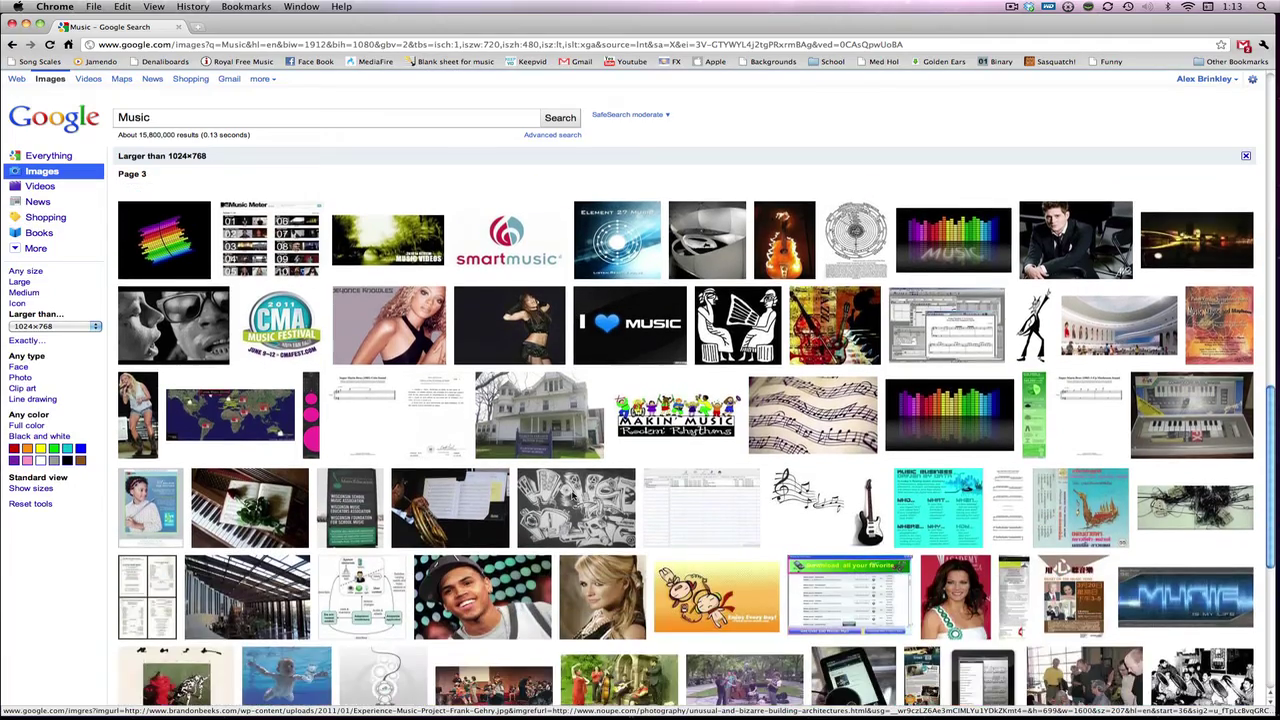
pyautogui.scroll(10, 573, 496)
pyautogui.scroll(1, 573, 496)
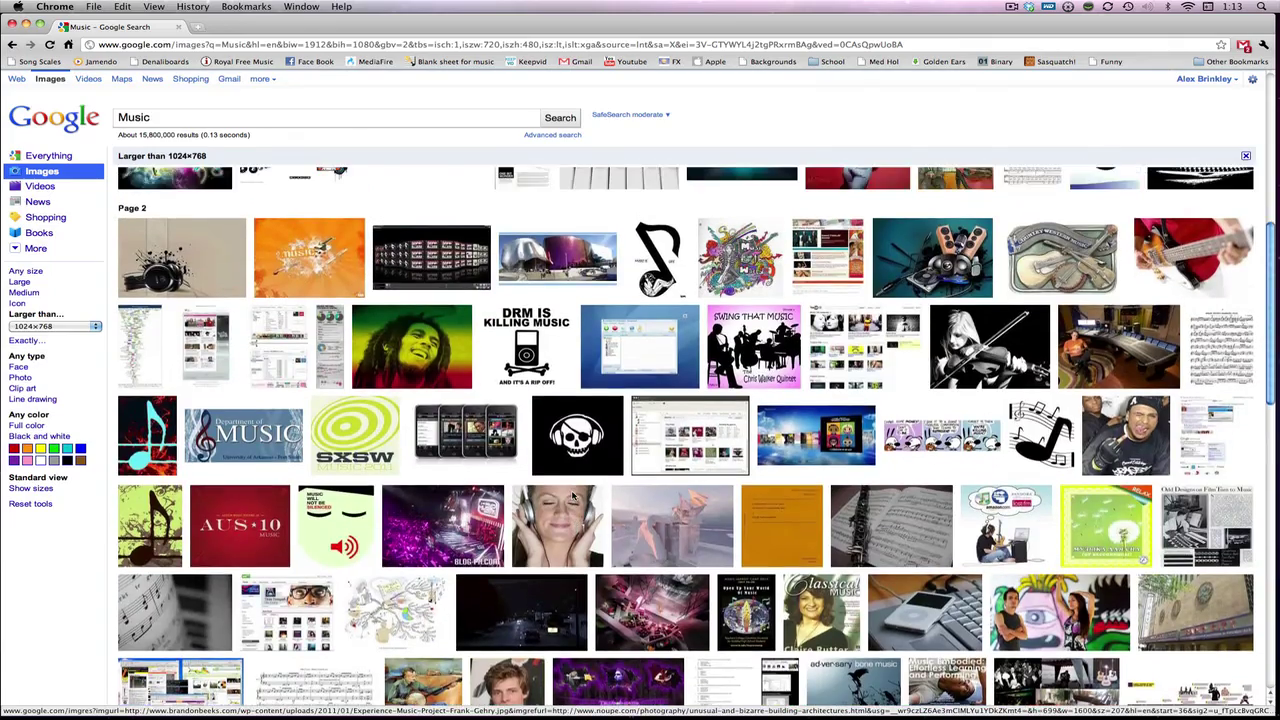
pyautogui.scroll(3, 573, 497)
pyautogui.scroll(7, 573, 496)
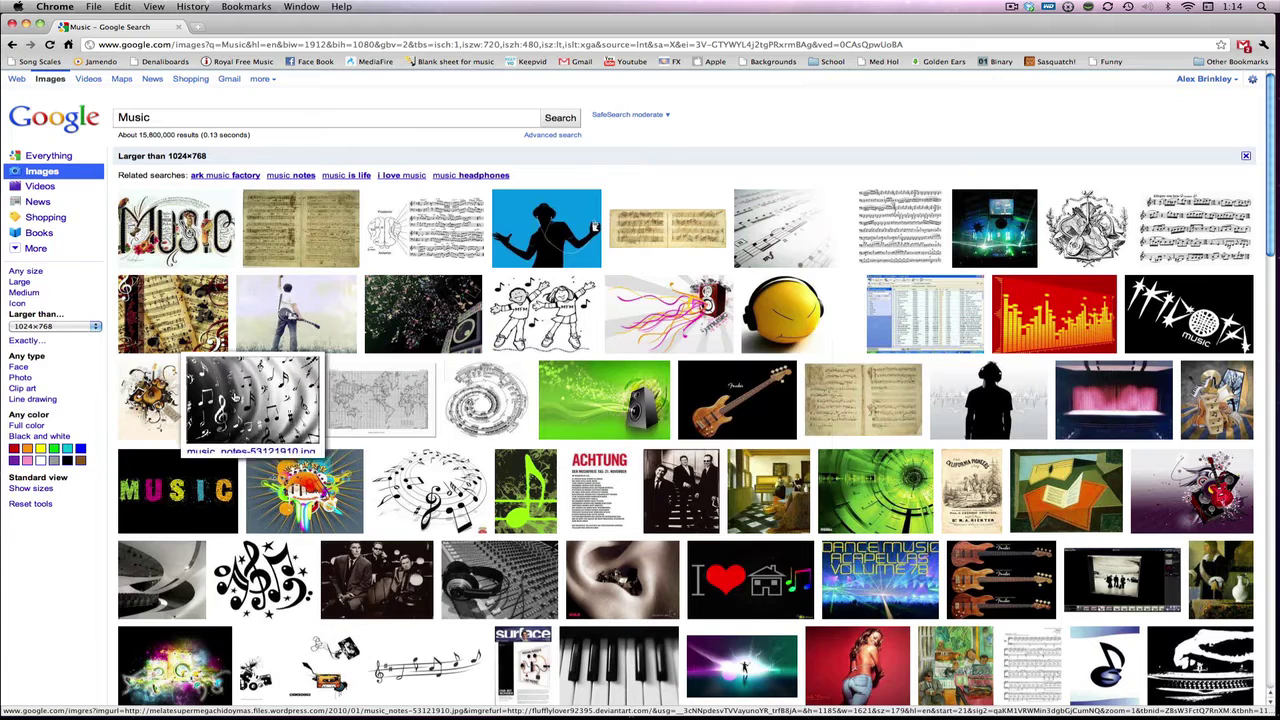
pyautogui.moveTo(250, 400)
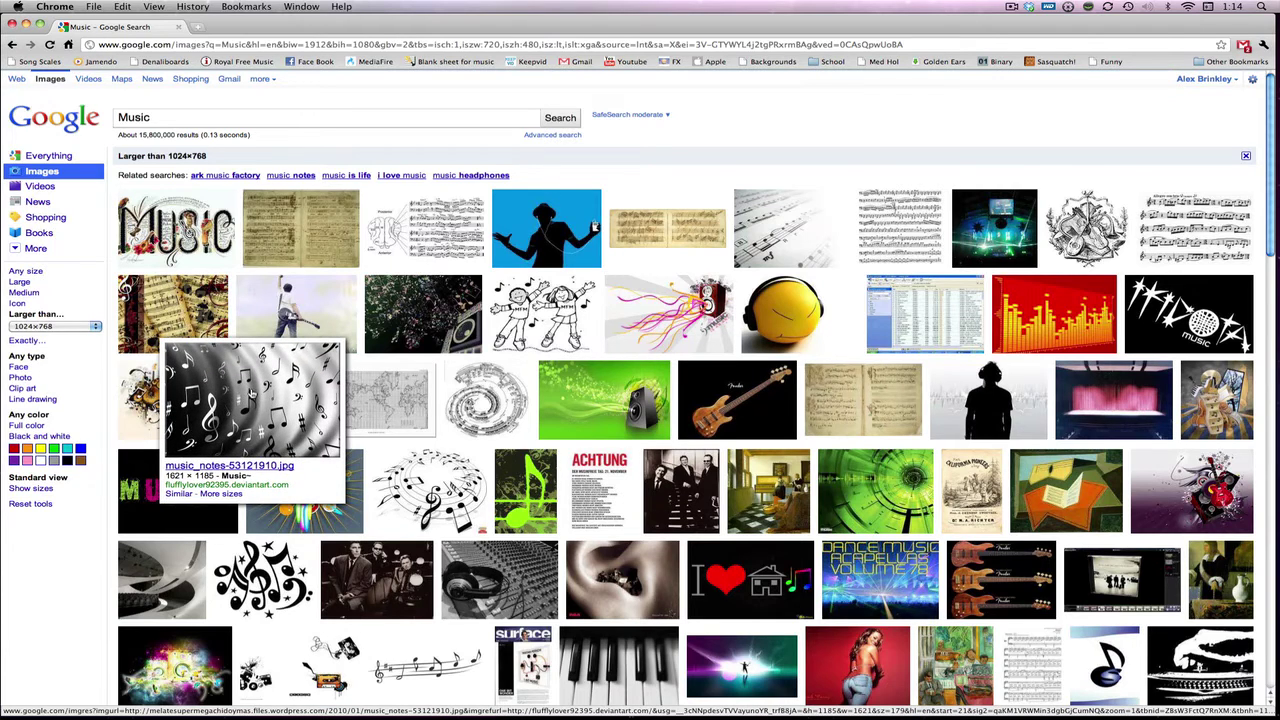
# - Save the full-size black-and-white music-notes image to LALALAND as 'Image from Internet'
pyautogui.click(251, 392)
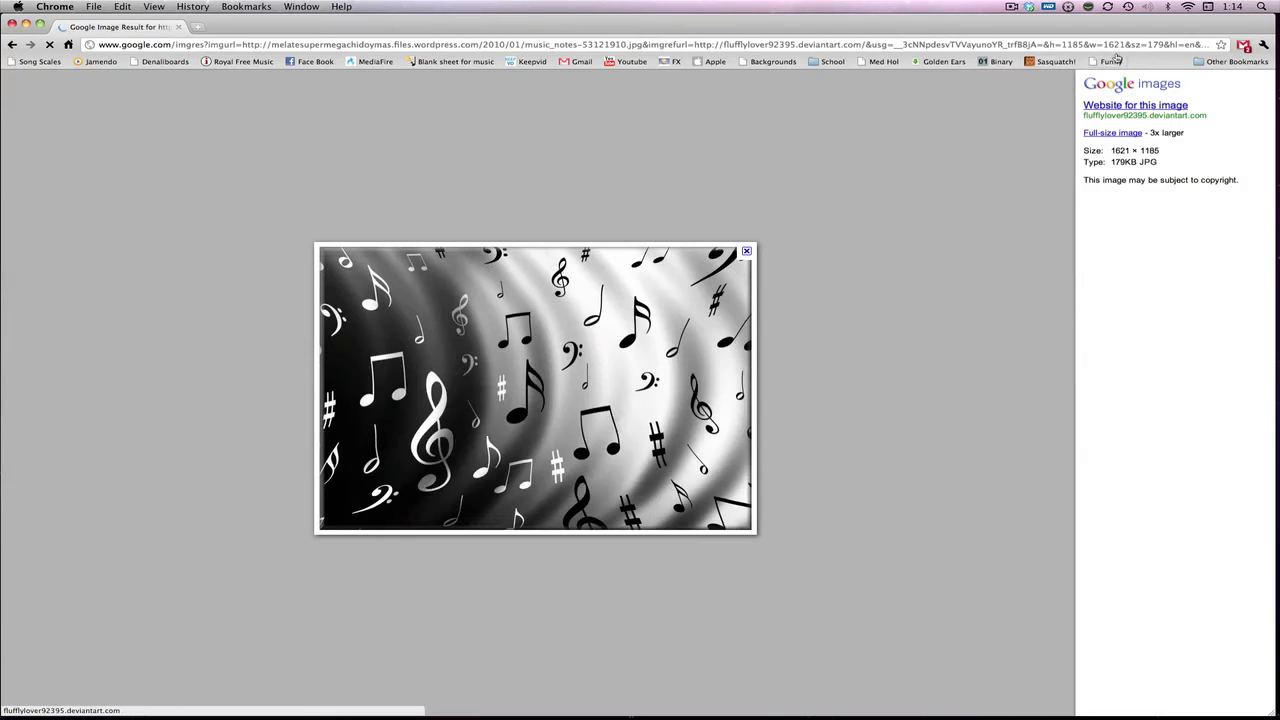
pyautogui.click(1114, 132)
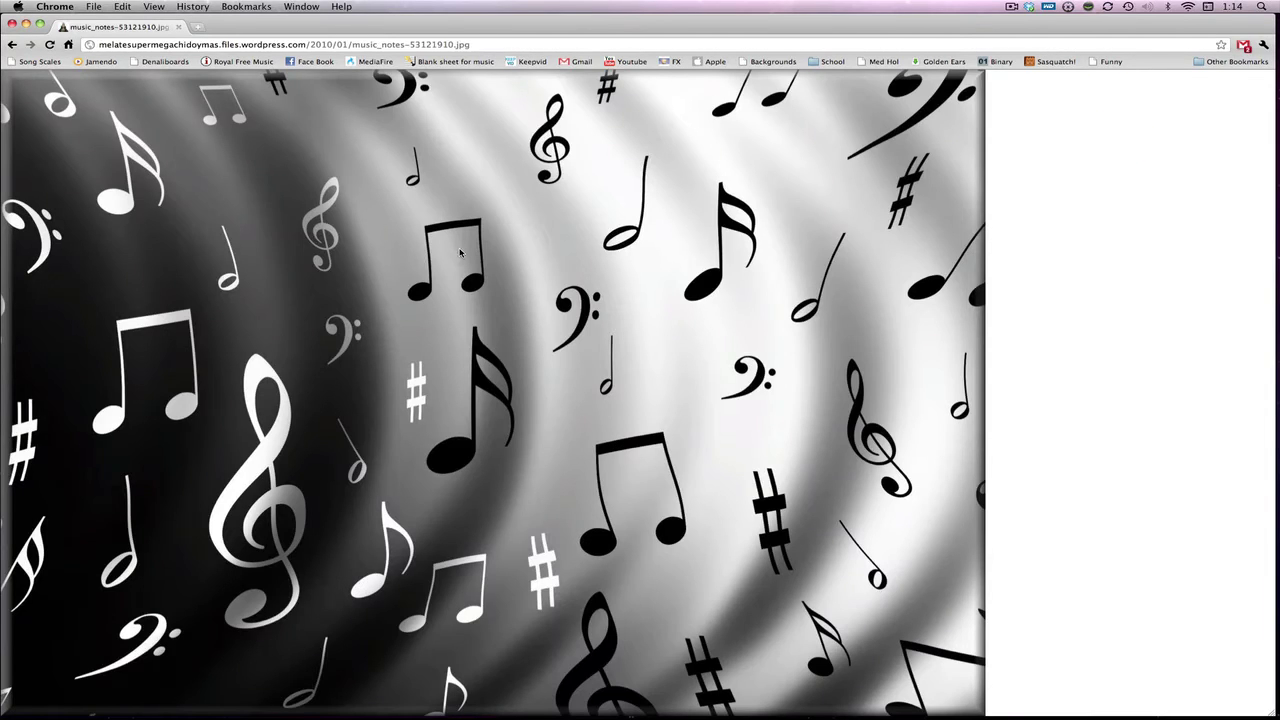
pyautogui.rightClick(348, 280)
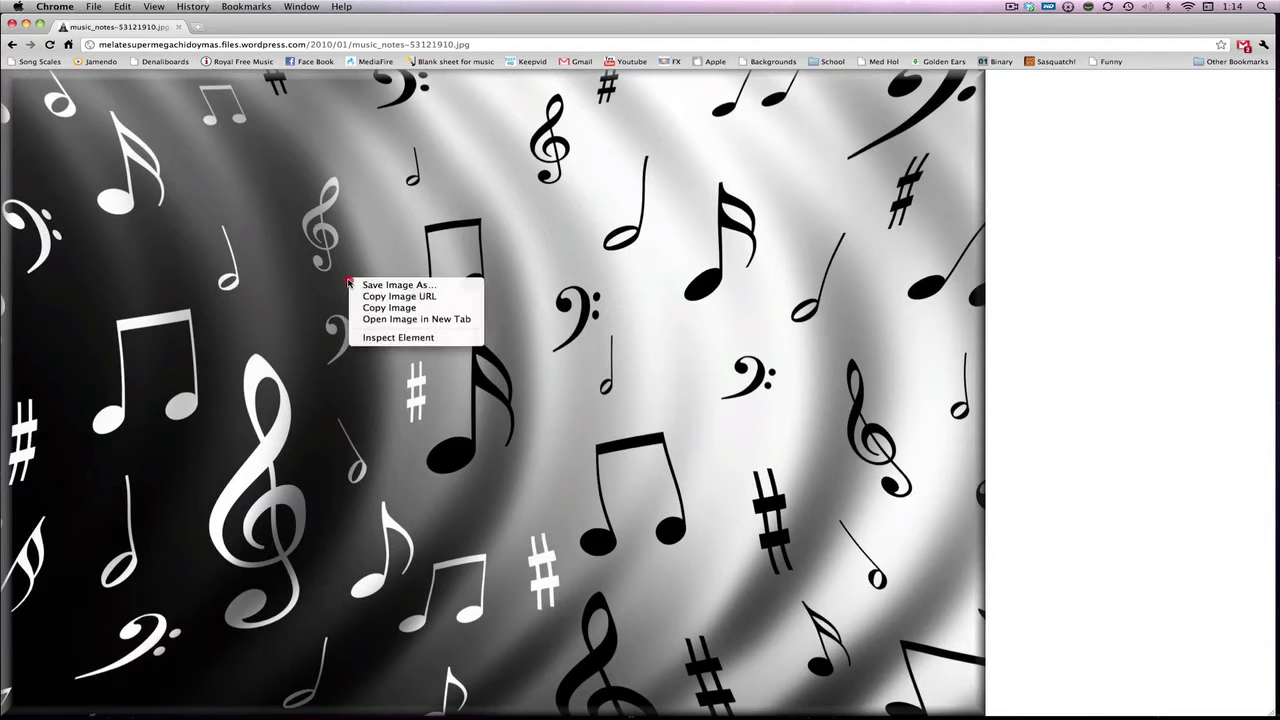
pyautogui.click(404, 286)
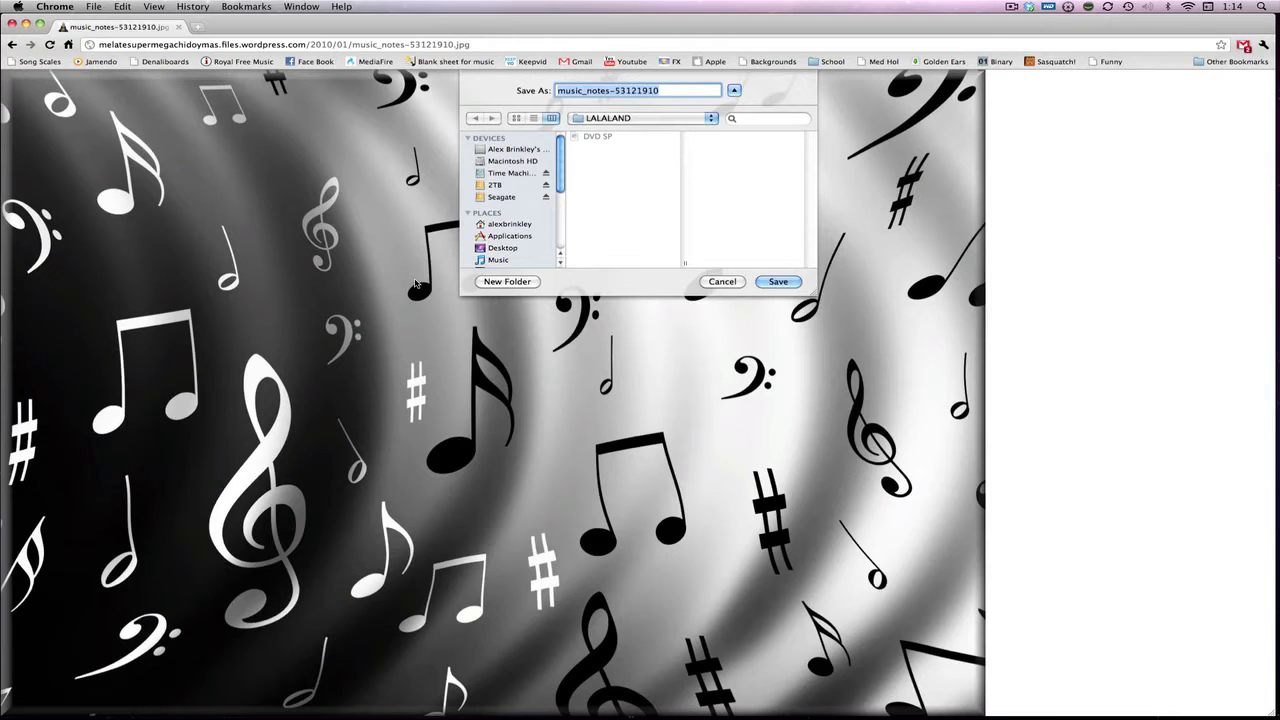
pyautogui.press('BackSpace')
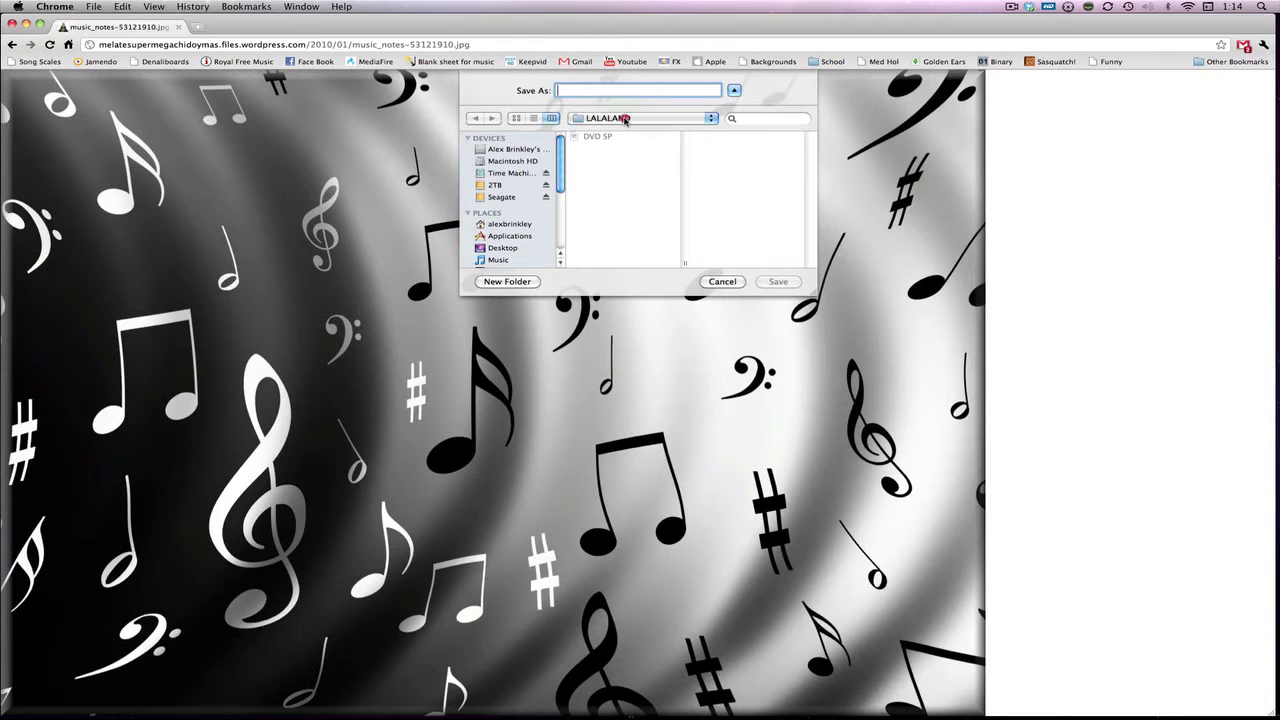
pyautogui.click(625, 118)
pyautogui.write('Image from')
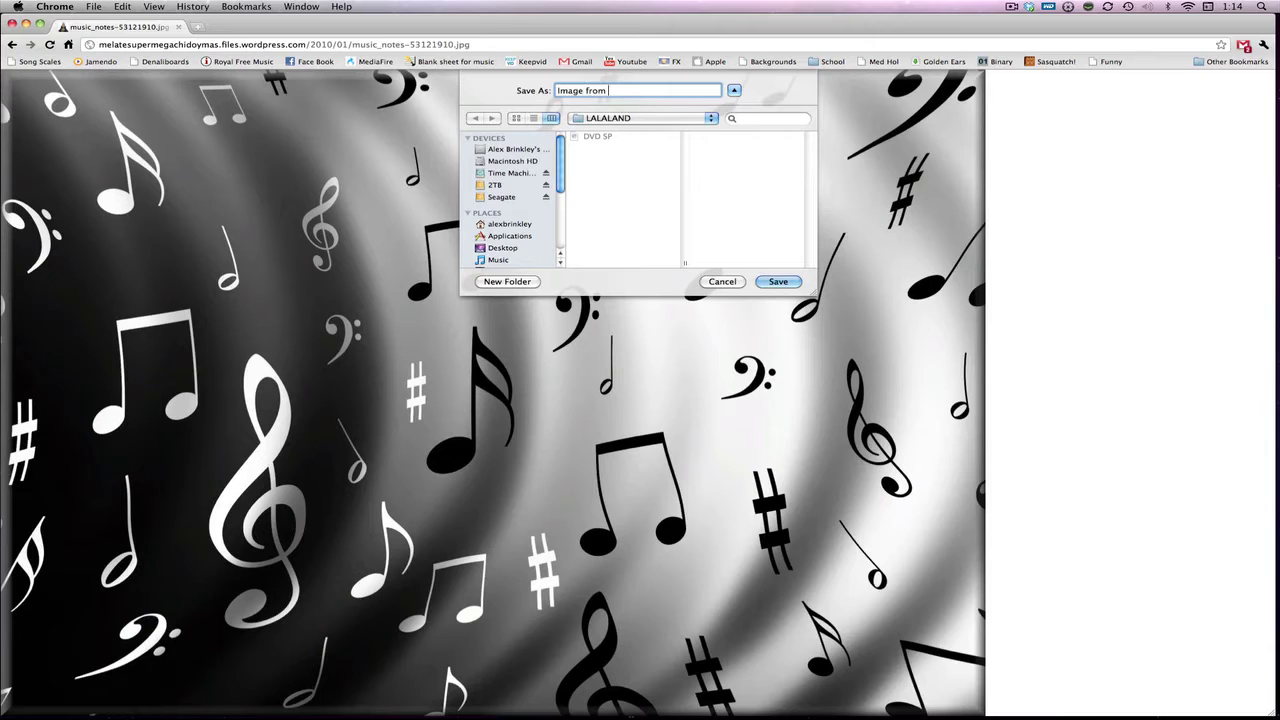
pyautogui.write(' INte')
pyautogui.press('Return')
# - Dismiss the Dashboard and hide Chrome to reveal the desktop
pyautogui.click(78, 705)
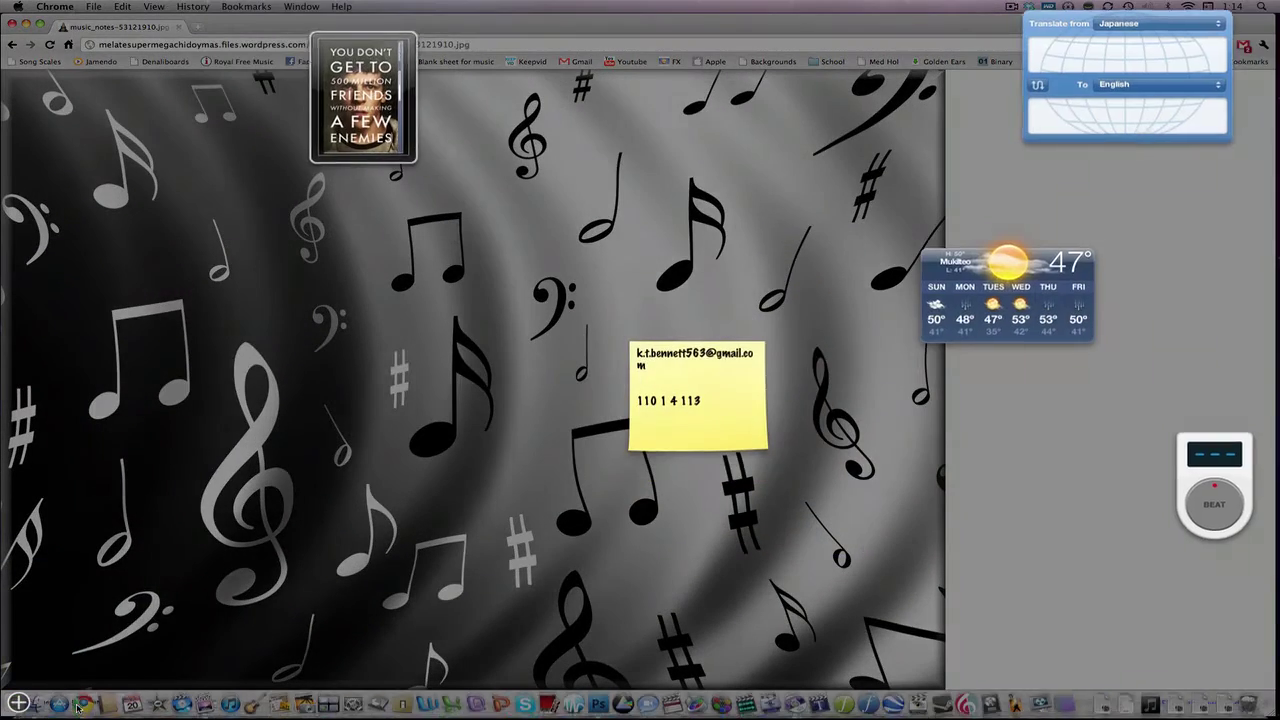
pyautogui.press('F12')
pyautogui.press('super+h')
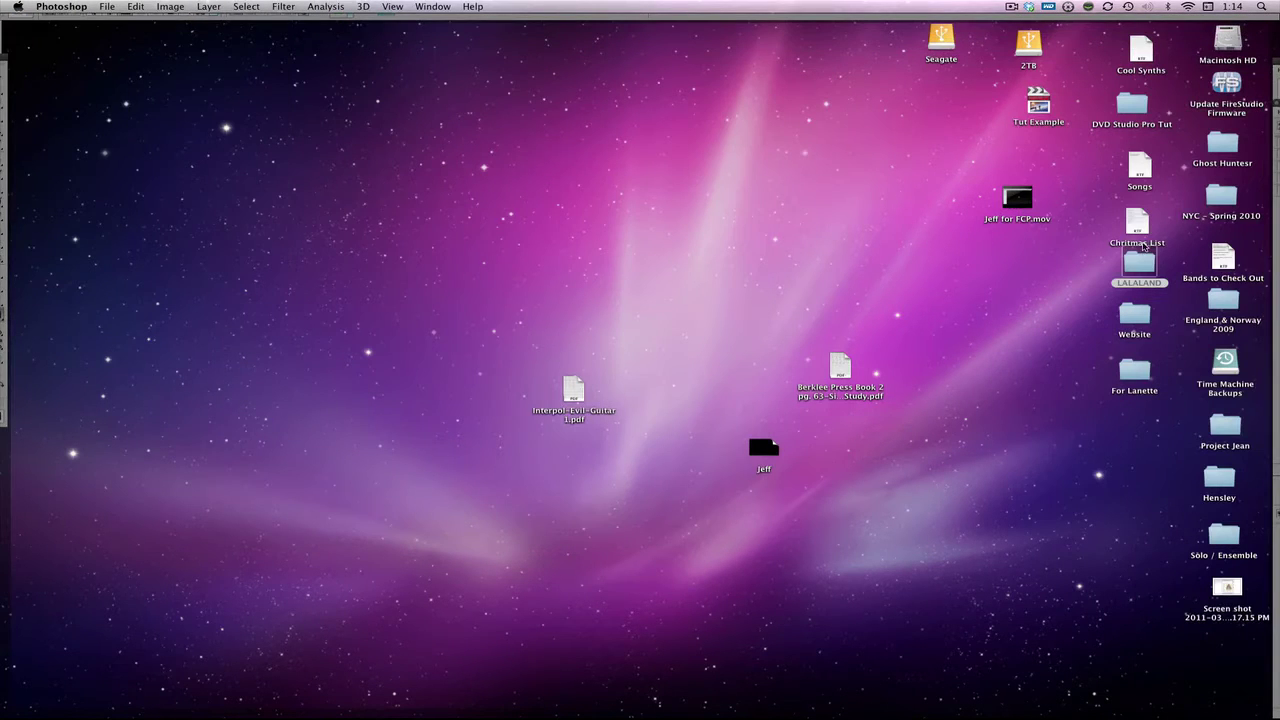
# - Open Image from Internet.jpg from LALALAND in Preview and show all windows with Exposé
pyautogui.doubleClick(1132, 263)
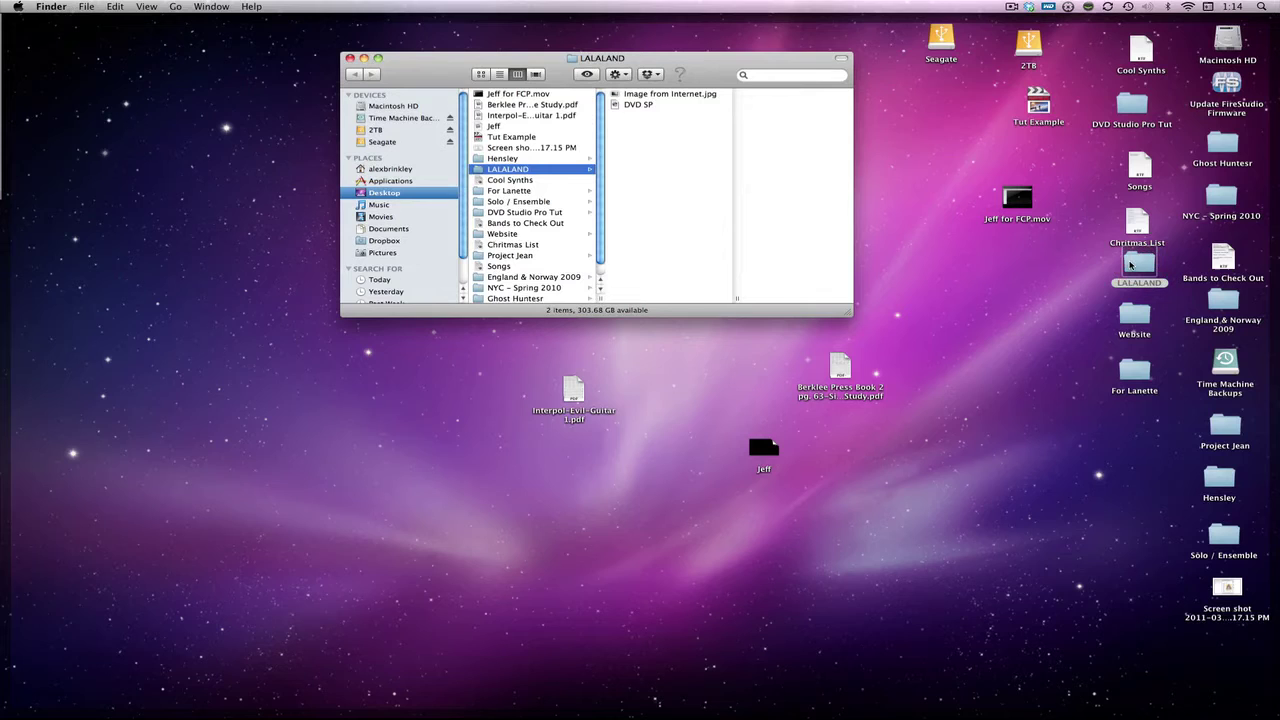
pyautogui.click(638, 104)
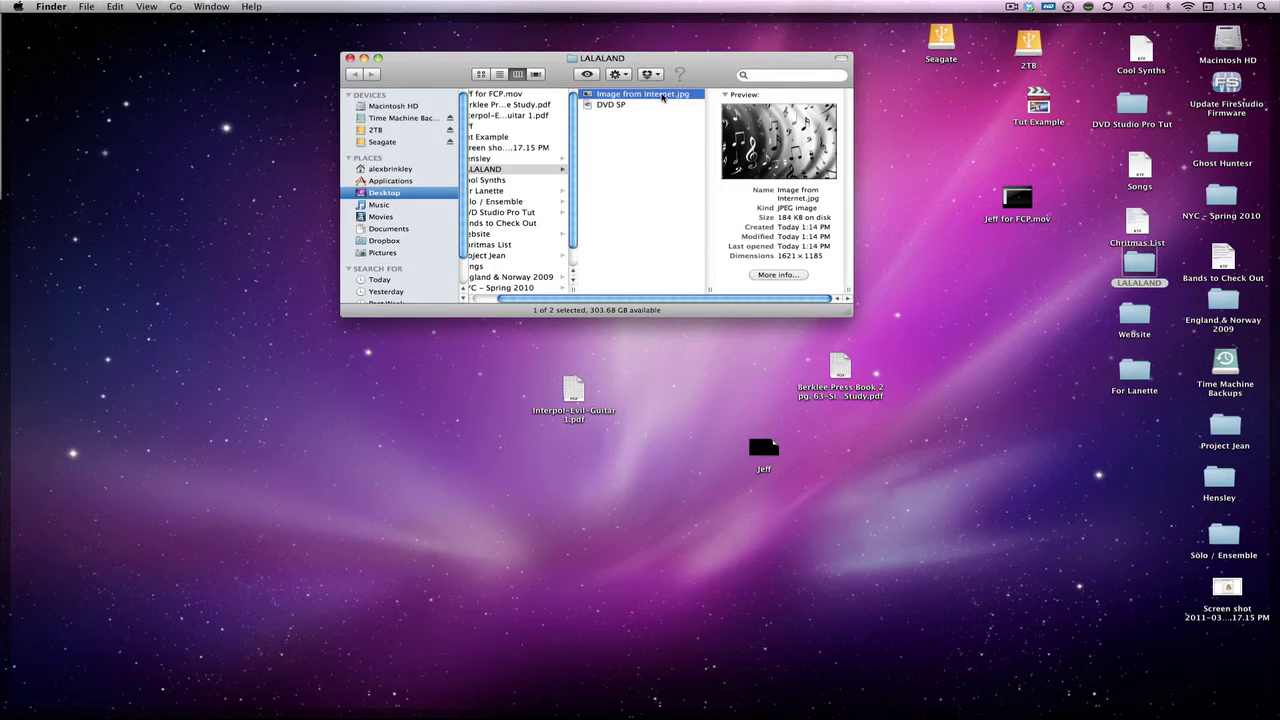
pyautogui.doubleClick(660, 94)
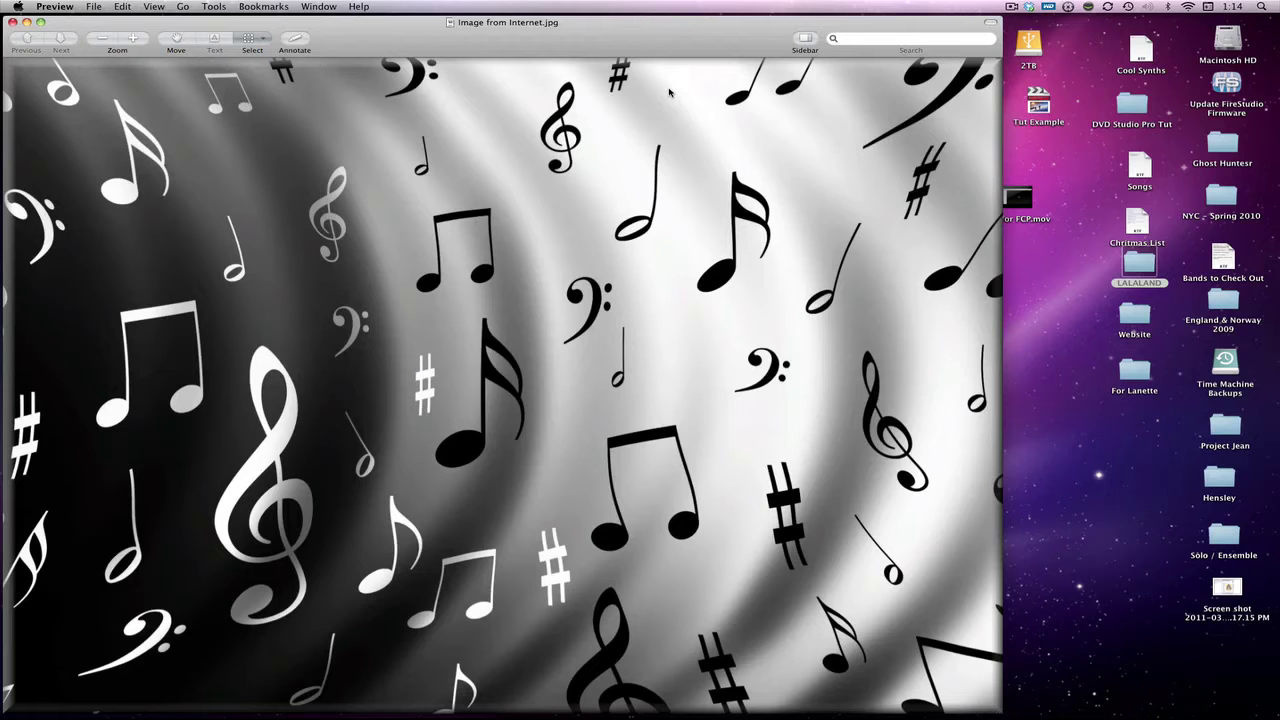
pyautogui.moveTo(588, 36); pyautogui.dragTo(606, 34)
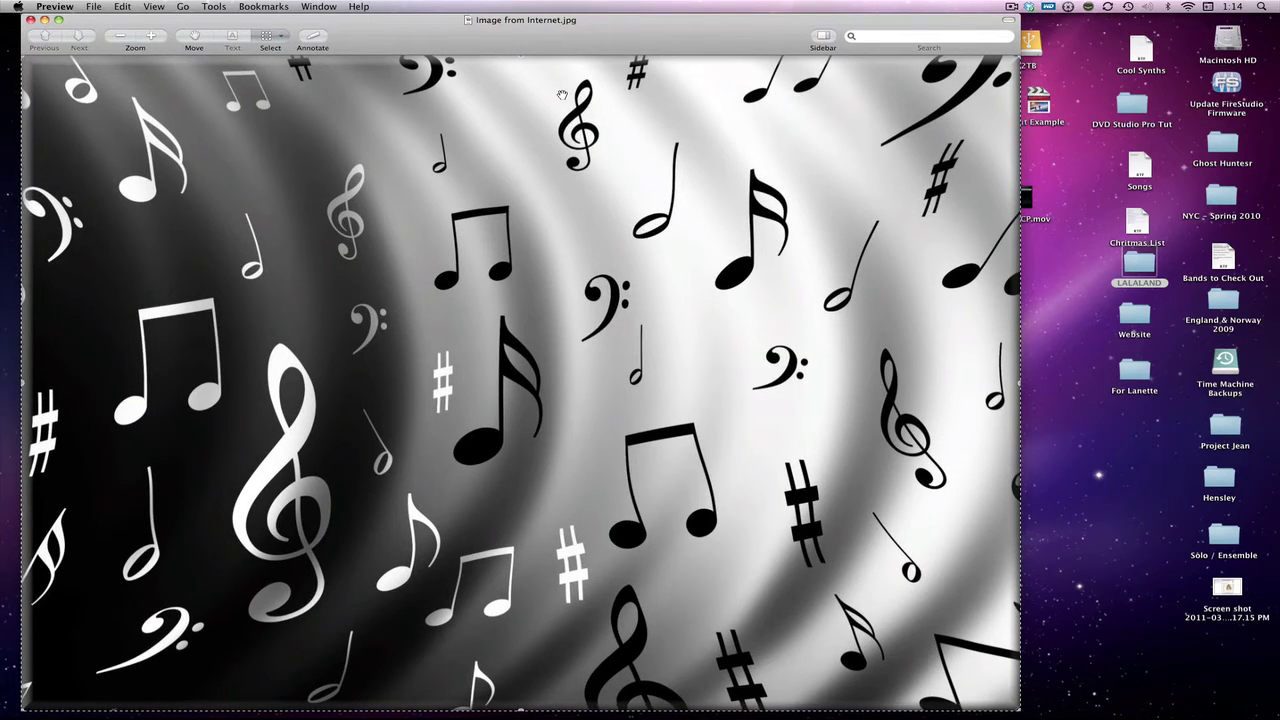
pyautogui.press('F9')
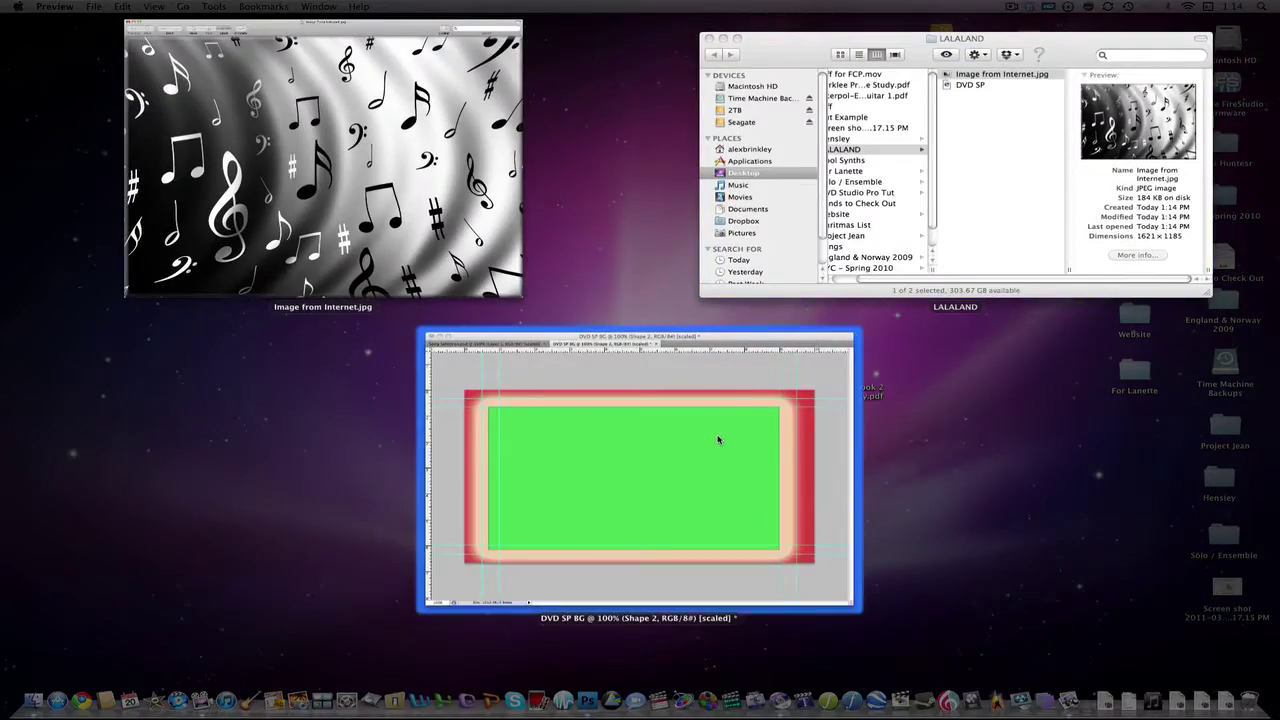
# - Paste the music-notes picture into DVD SP BG and delete the two rectangle shape layers
pyautogui.click(714, 437)
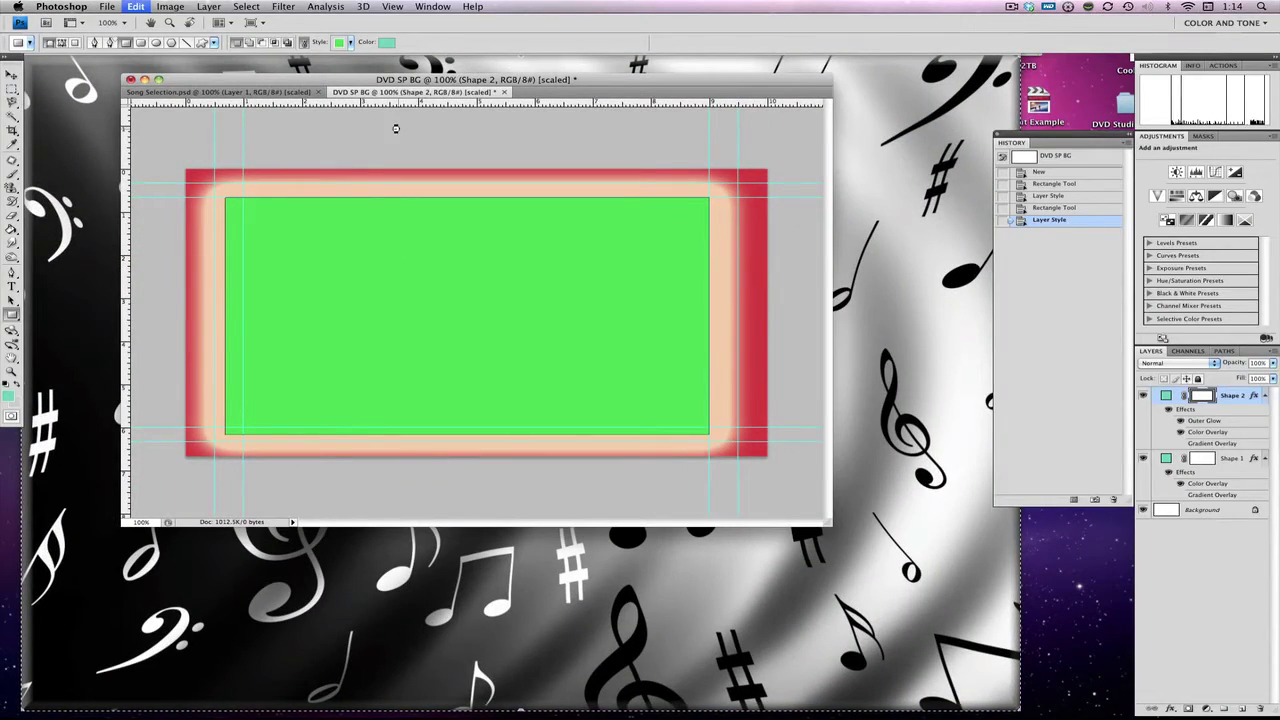
pyautogui.press('super+v')
pyautogui.click(1228, 422)
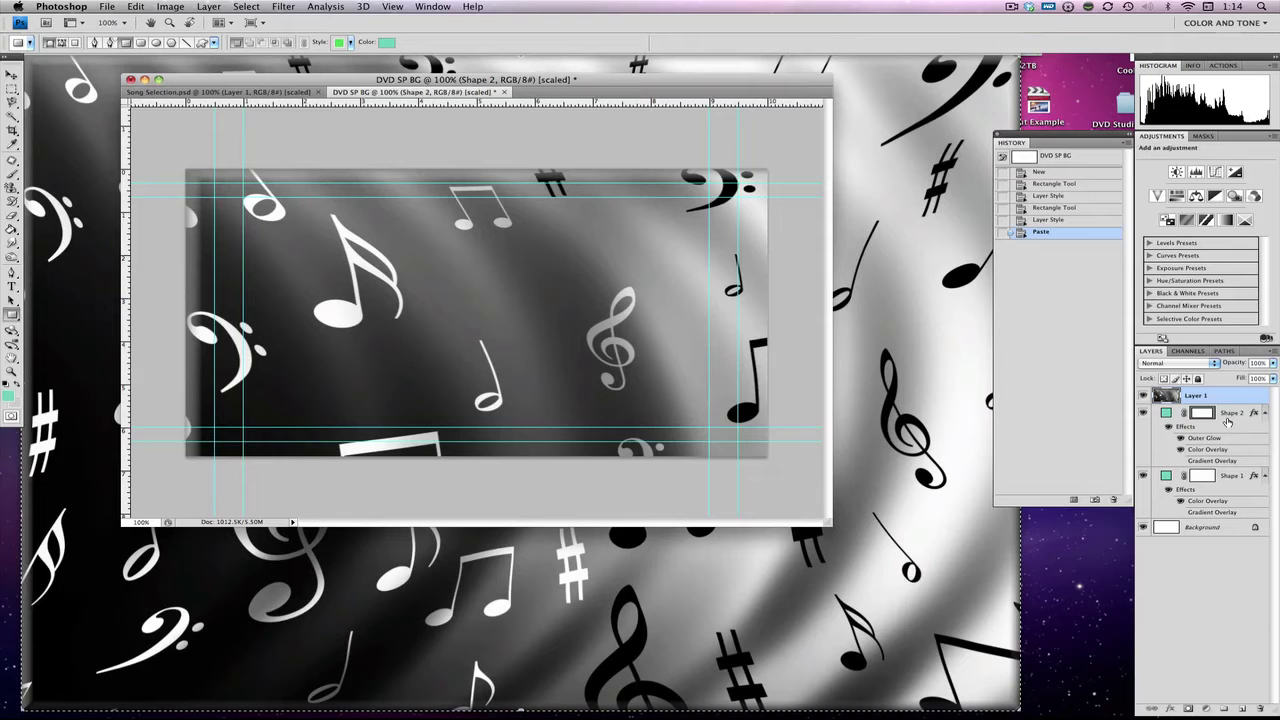
pyautogui.press('Delete')
pyautogui.press('Delete')
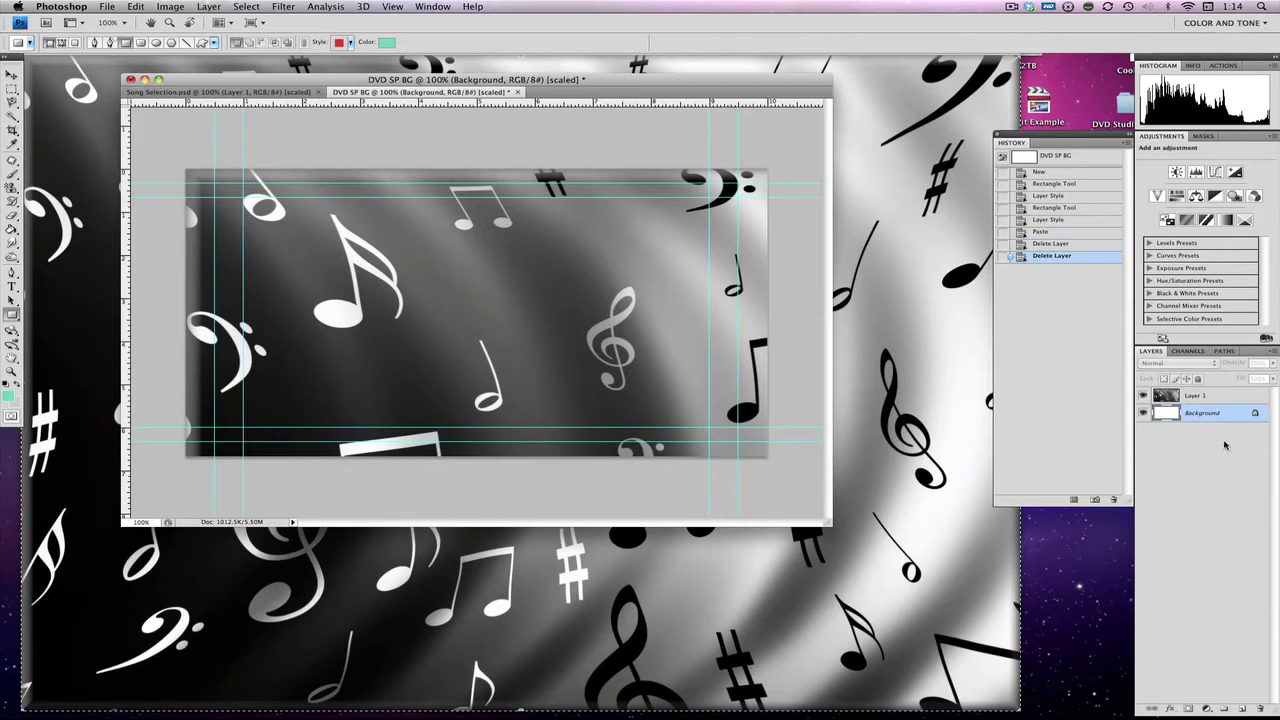
# - Move and scale the music-notes layer to about half size so it fills the canvas
pyautogui.click(1200, 399)
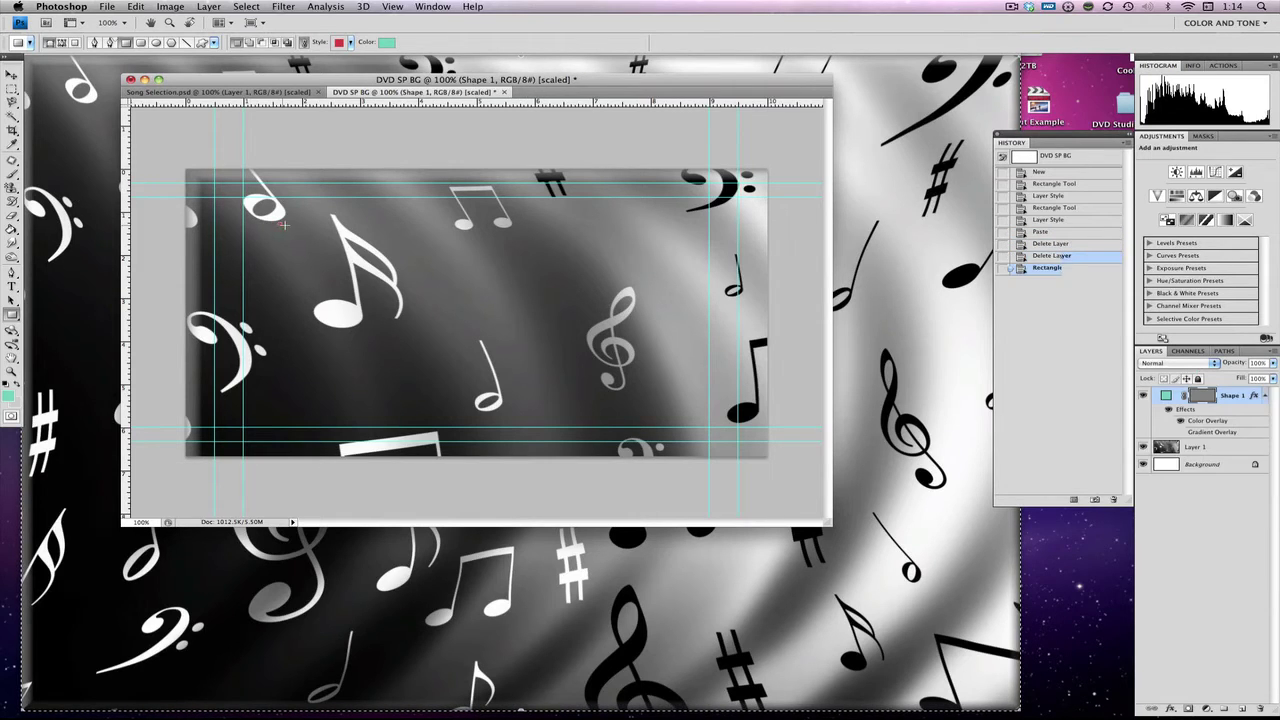
pyautogui.press('v')
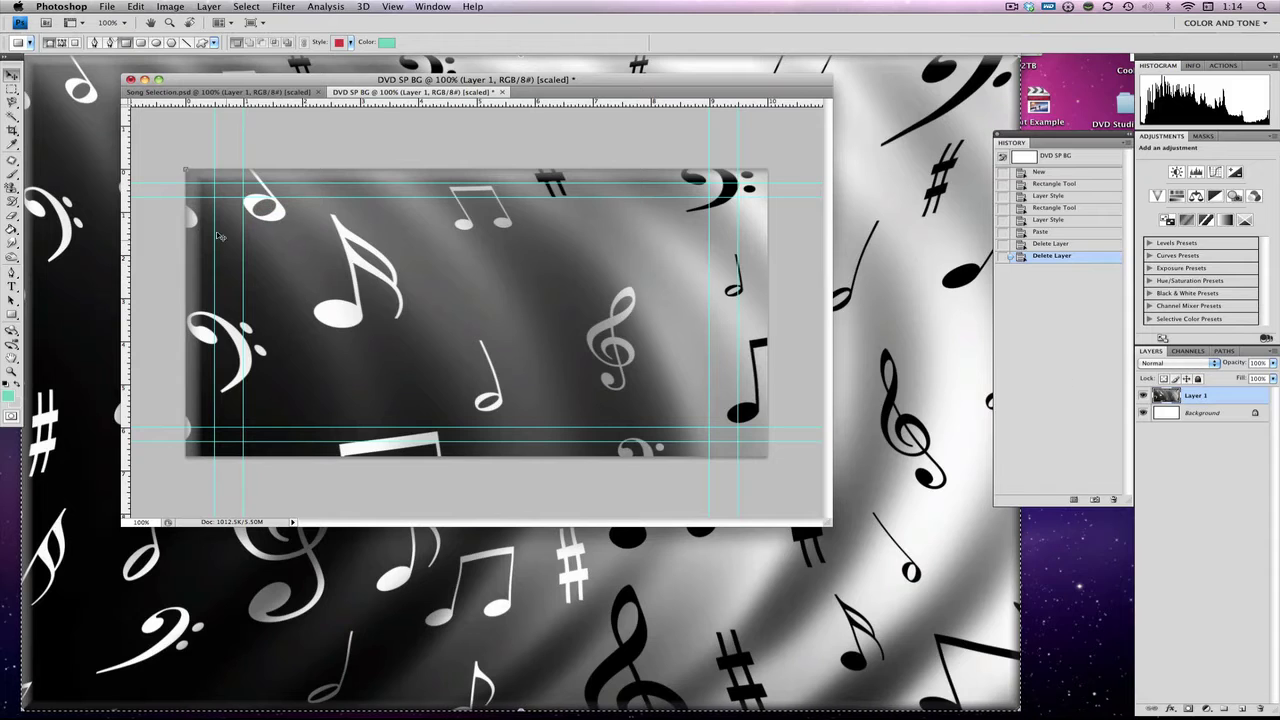
pyautogui.moveTo(324, 256); pyautogui.dragTo(360, 270)
pyautogui.hotkey('ctrl', 't')
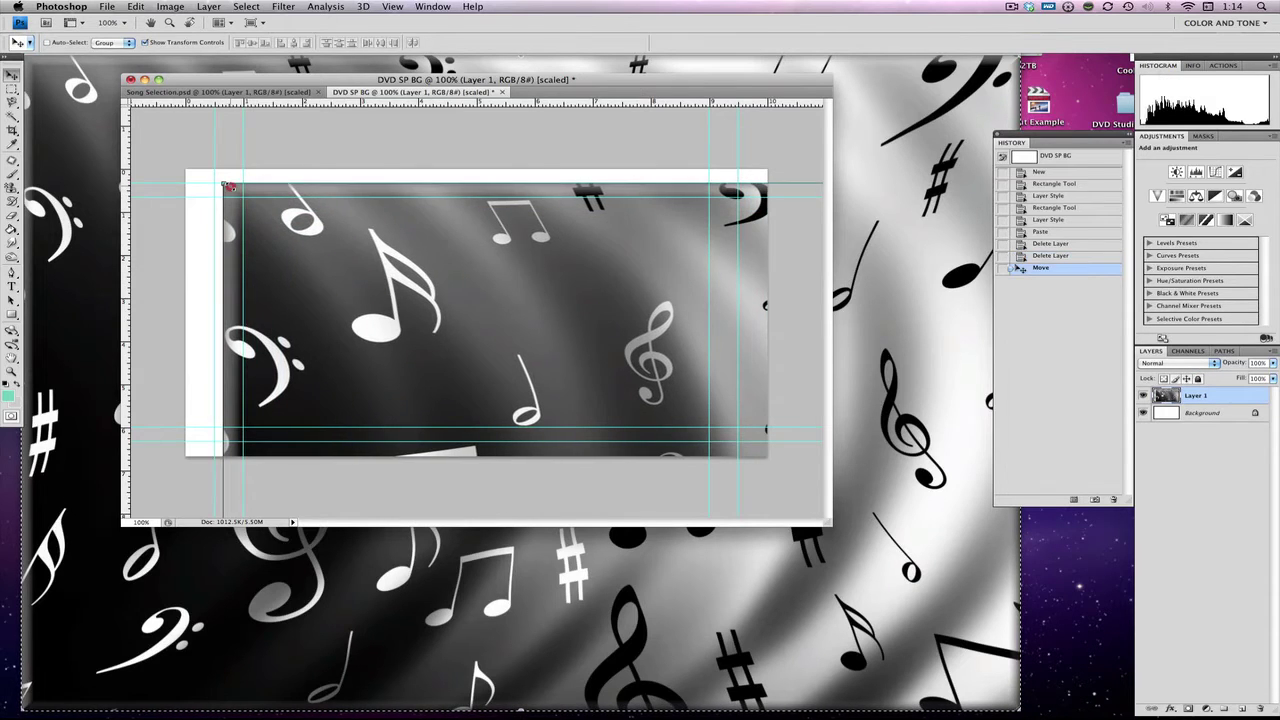
pyautogui.moveTo(224, 185); pyautogui.dragTo(311, 201)
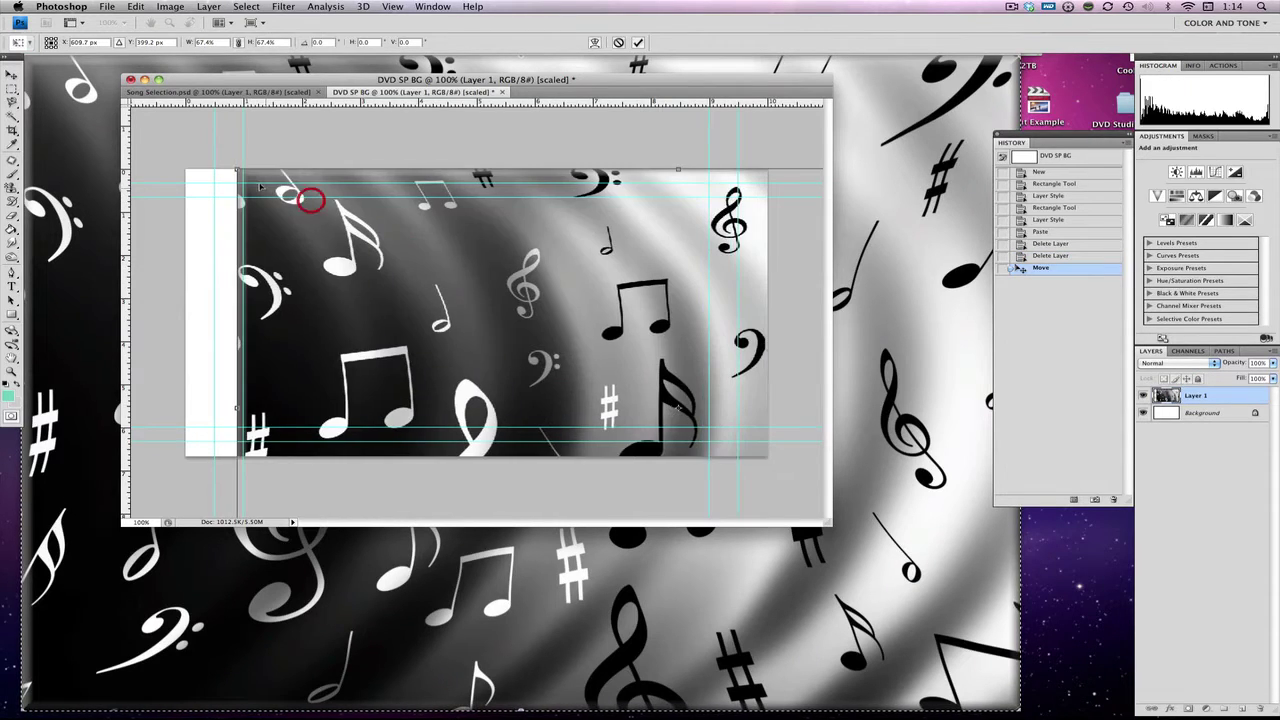
pyautogui.moveTo(311, 201)
pyautogui.mouseDown()
pyautogui.moveTo(636, 399)
pyautogui.moveTo(258, 212)
pyautogui.mouseUp()
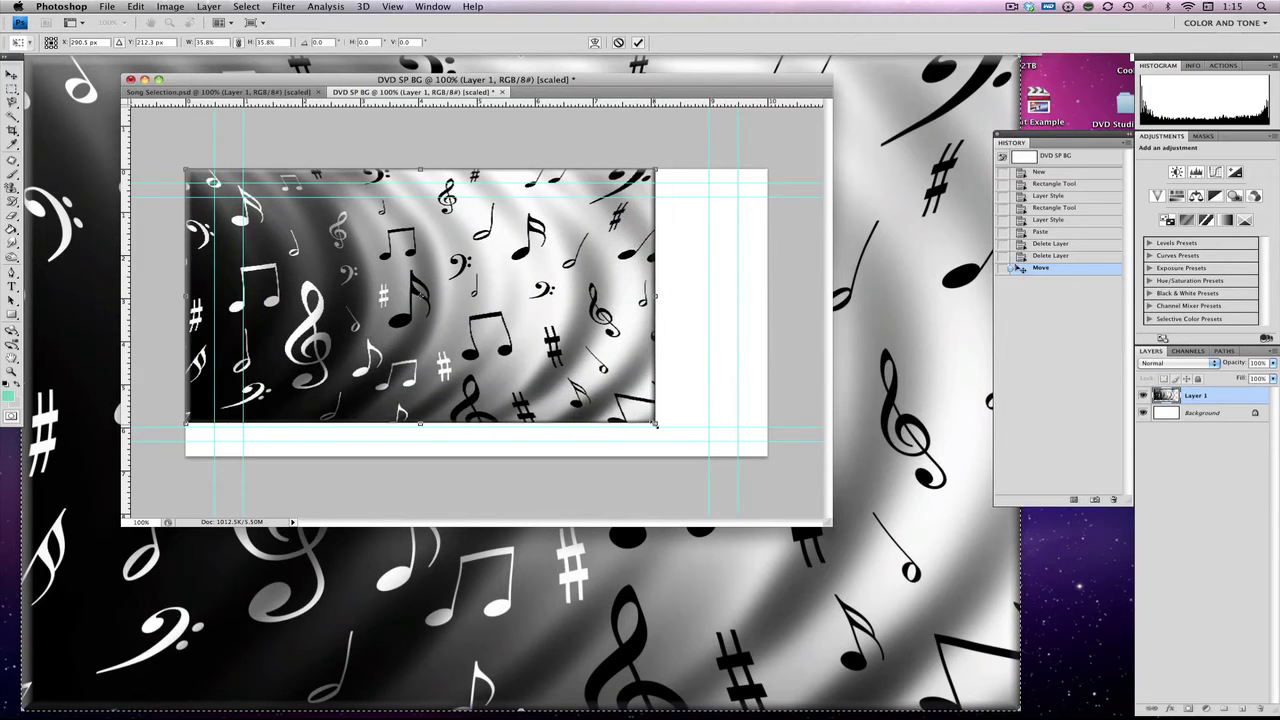
pyautogui.moveTo(655, 423); pyautogui.dragTo(849, 531)
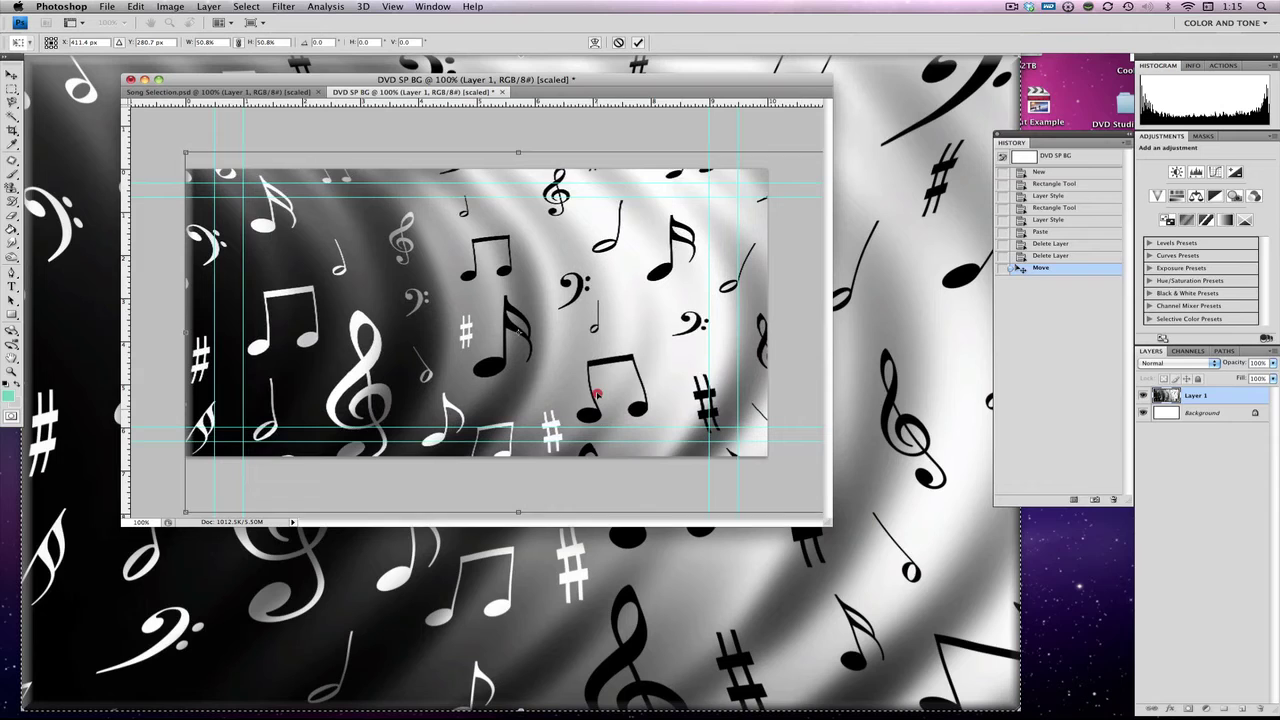
pyautogui.moveTo(518, 331); pyautogui.dragTo(479, 322)
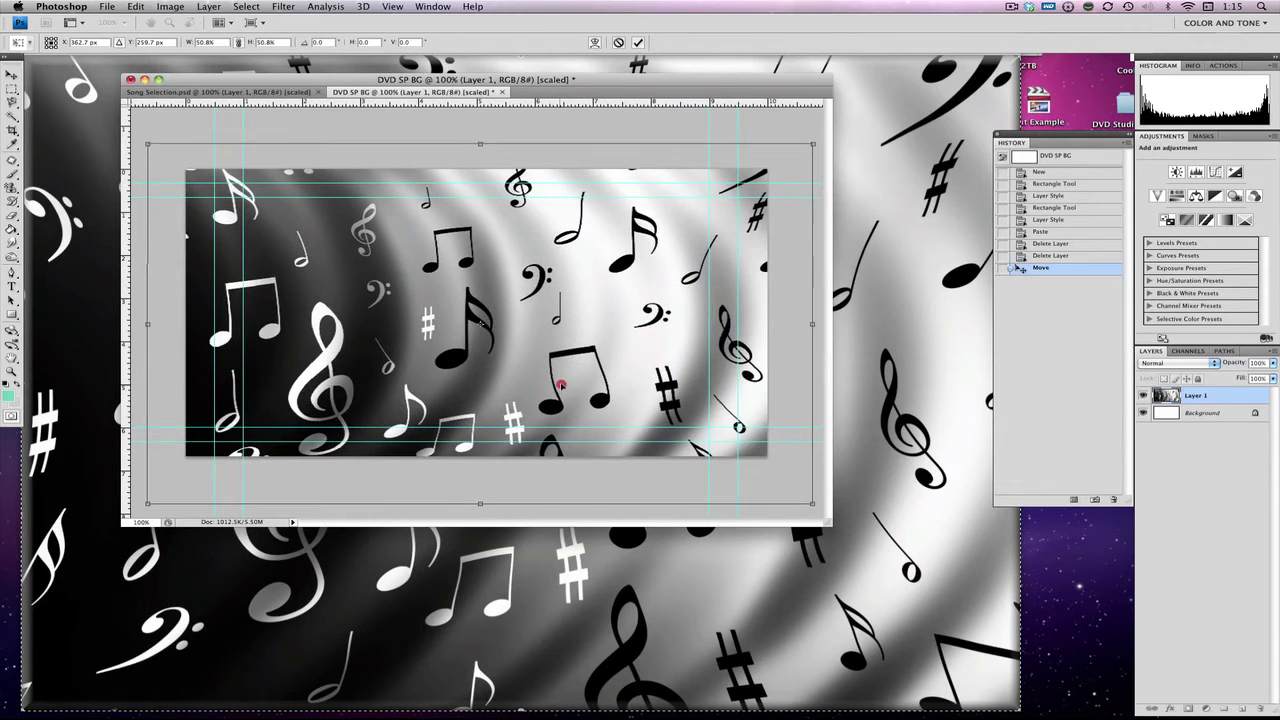
pyautogui.moveTo(557, 386); pyautogui.dragTo(561, 383)
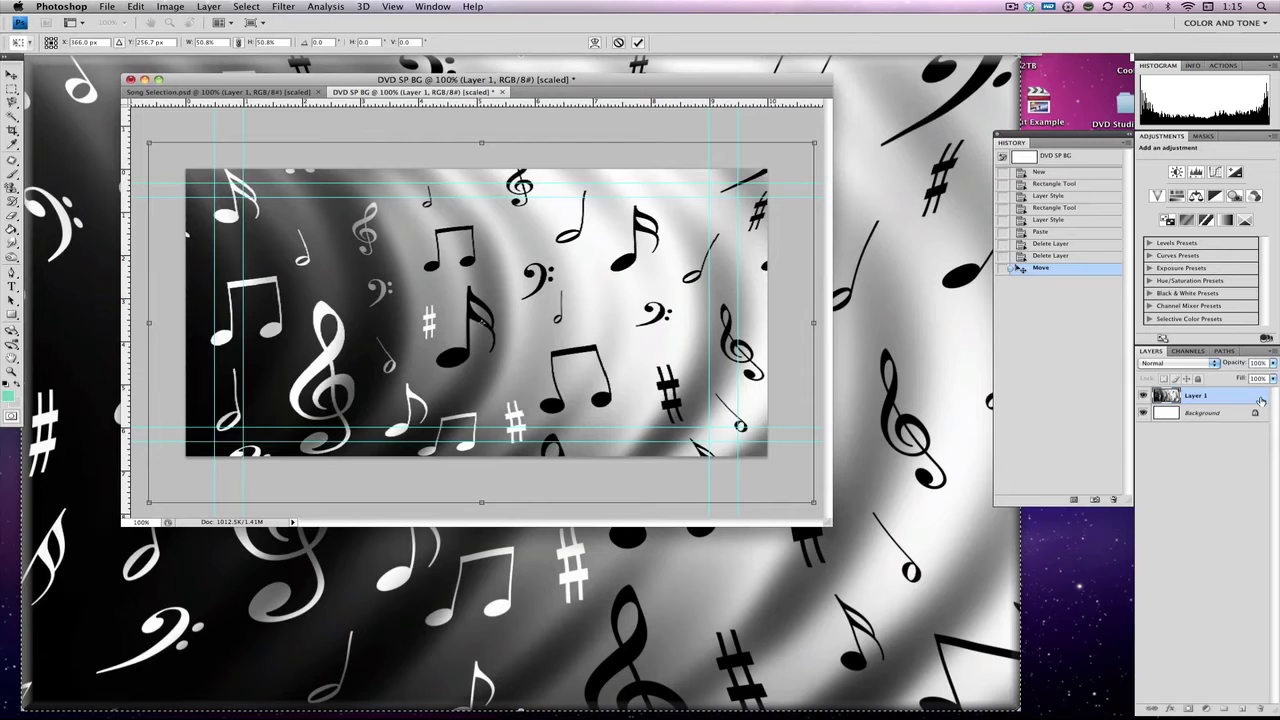
pyautogui.click(12, 75)
pyautogui.press('Return')
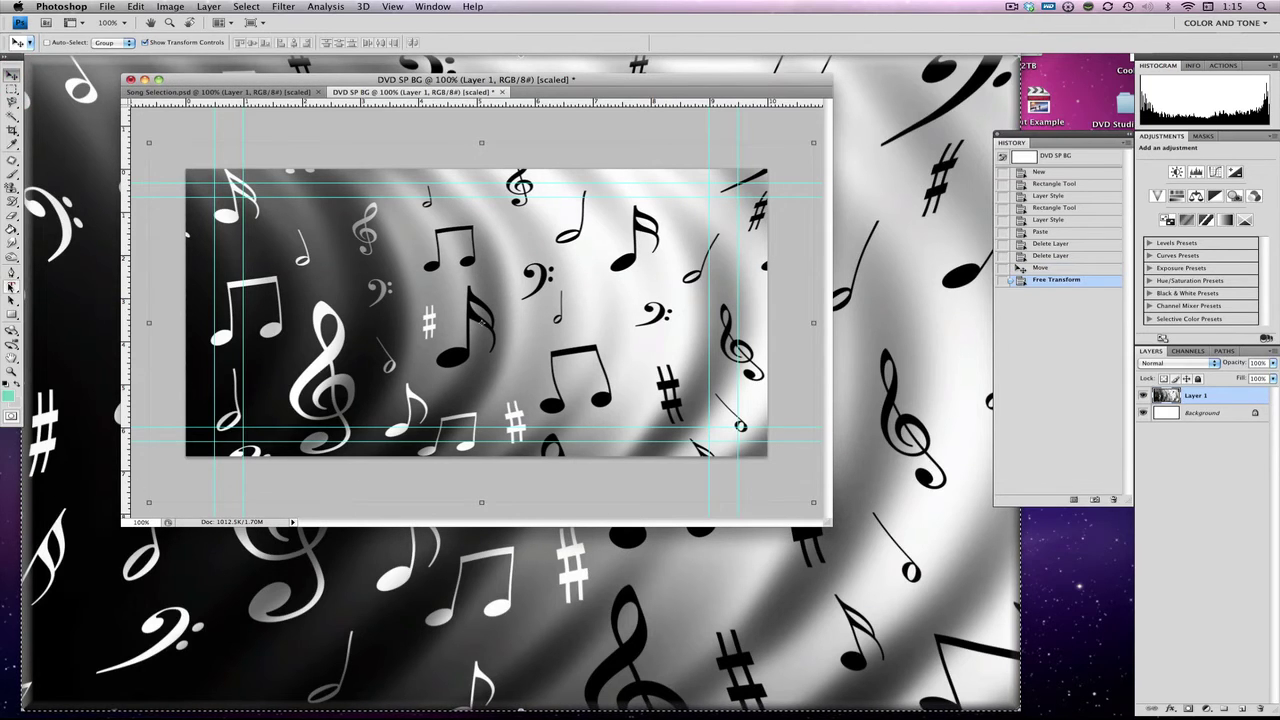
# - Type the title 'DVD SP Tutorial' at the upper left of the canvas and select all of it
pyautogui.click(11, 285)
pyautogui.click(290, 218)
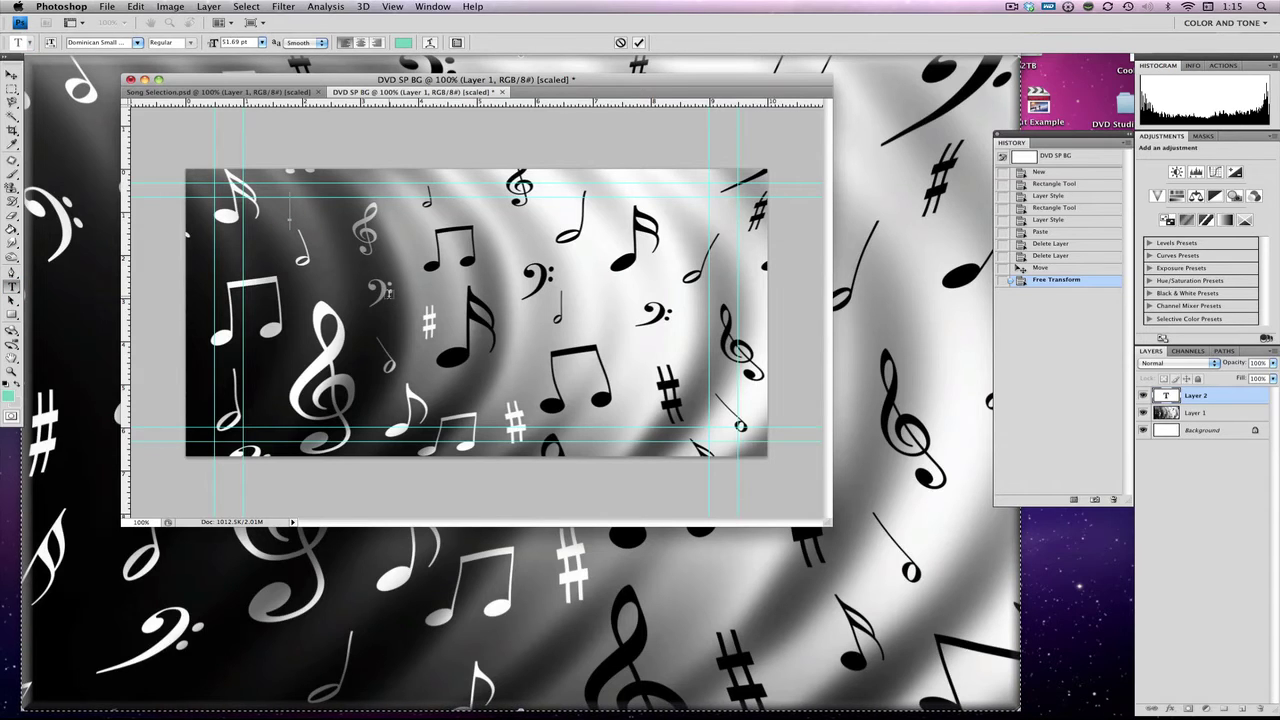
pyautogui.write('DVD')
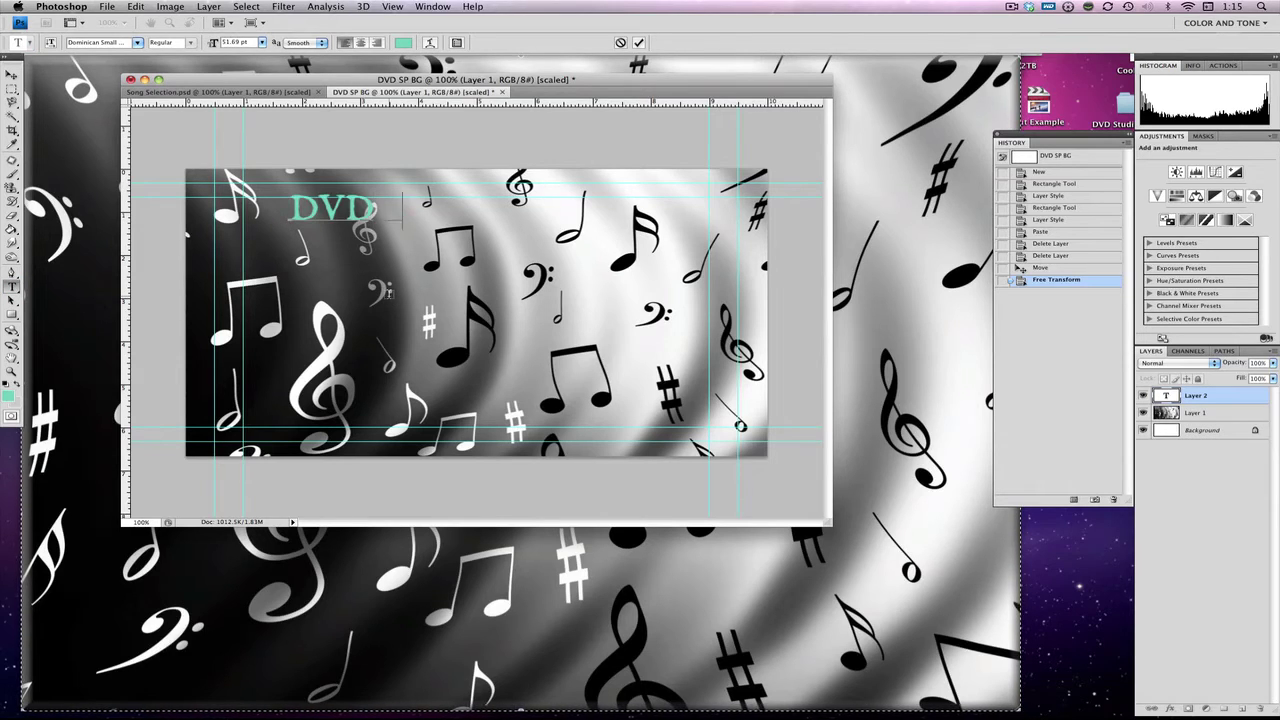
pyautogui.write(' SP Tu')
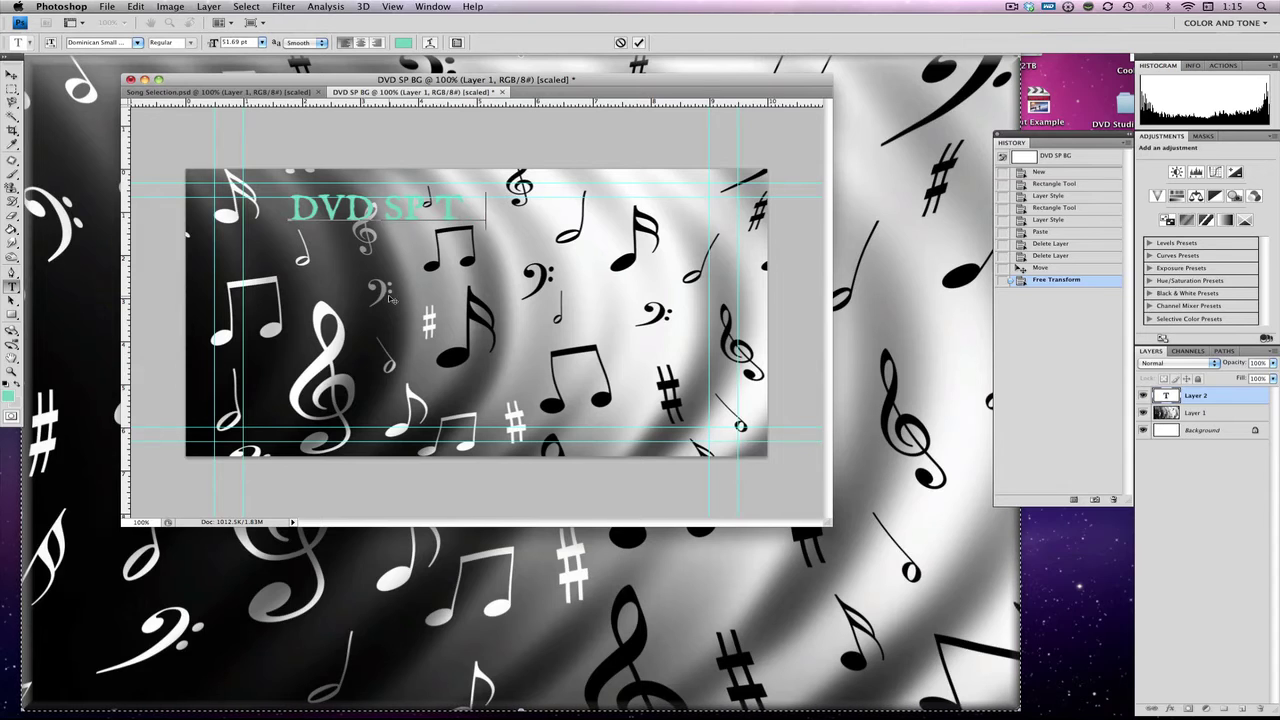
pyautogui.write('torial')
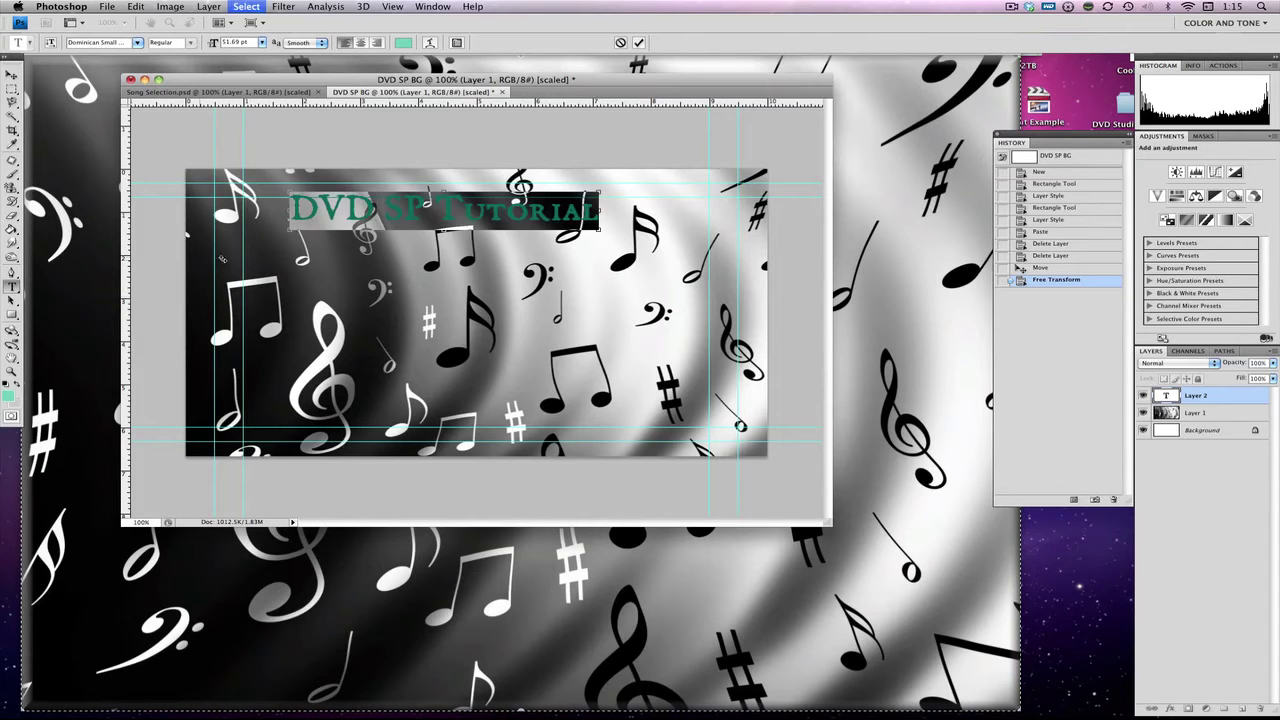
pyautogui.press('super+a')
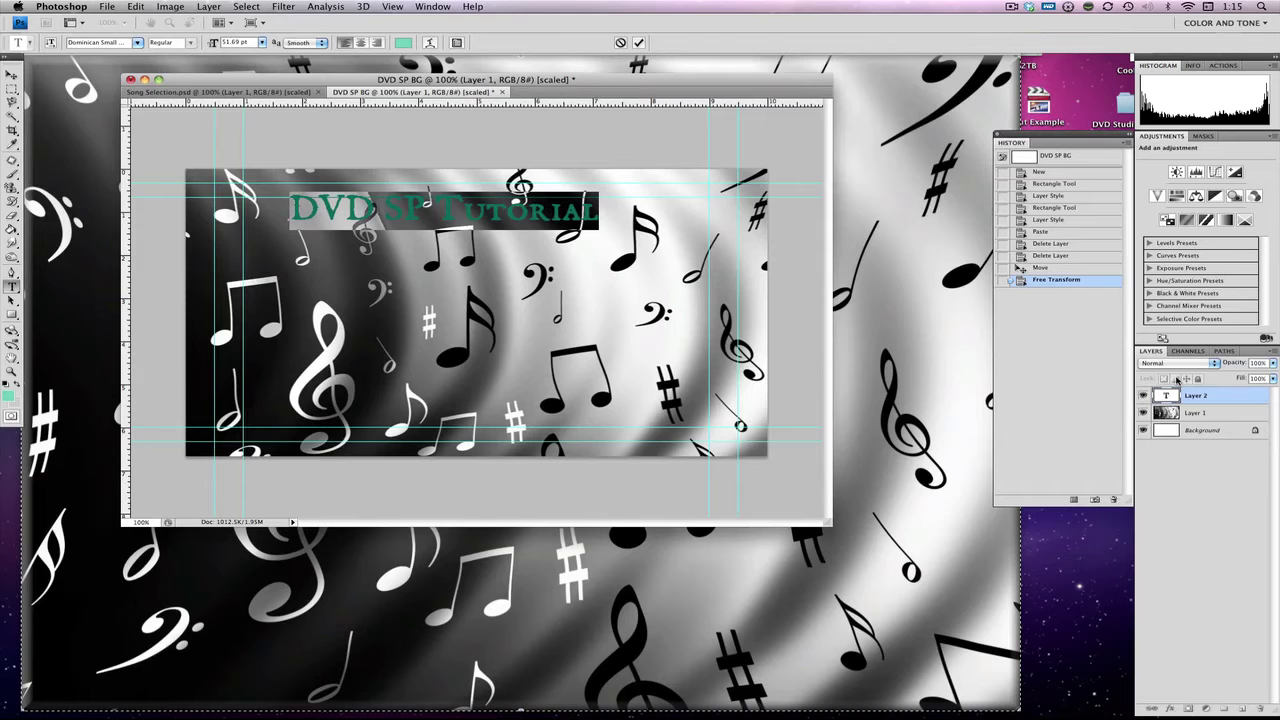
# - Open the title's layer styles and enable a Gradient Overlay instead of a colour overlay
pyautogui.doubleClick(1235, 396)
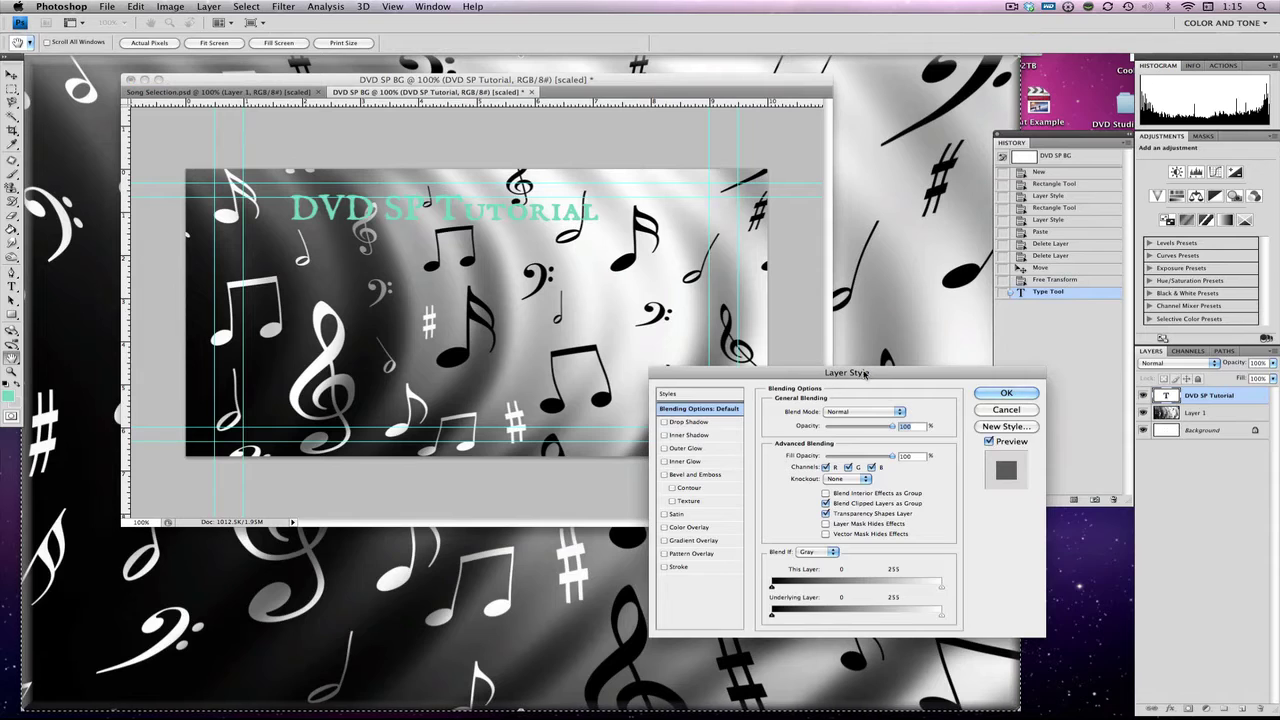
pyautogui.moveTo(838, 374); pyautogui.dragTo(820, 360)
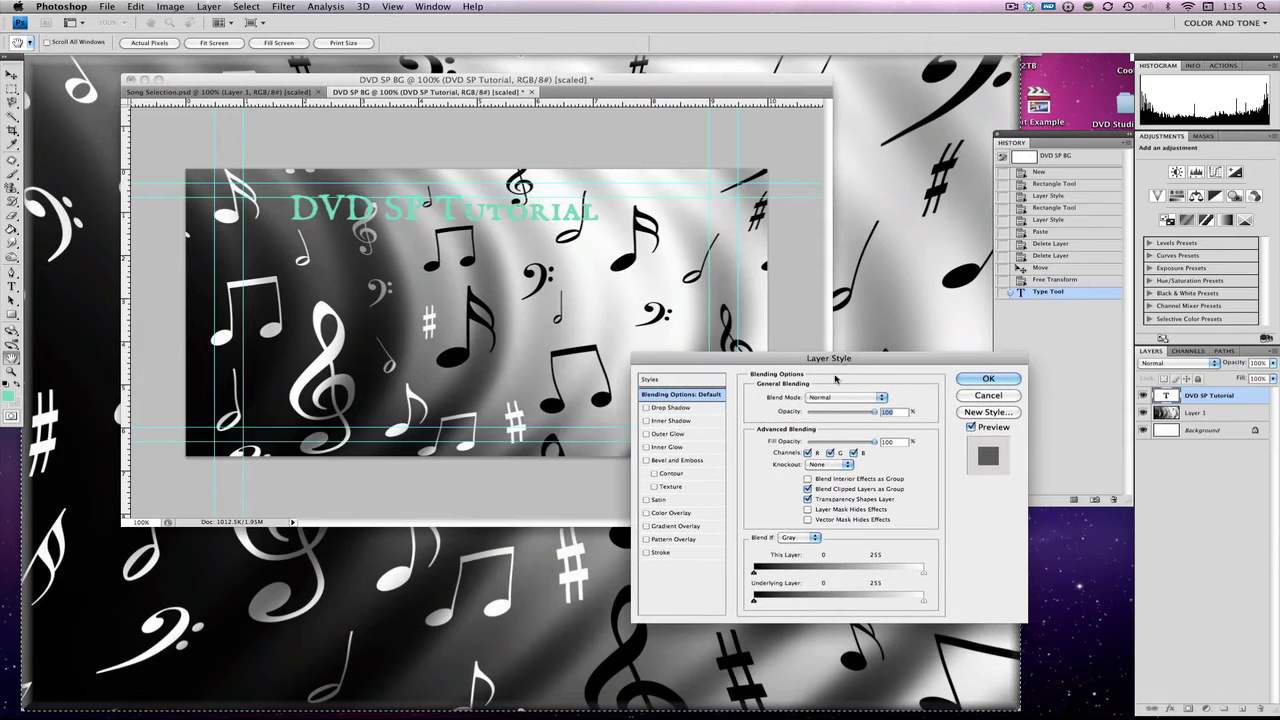
pyautogui.click(645, 513)
pyautogui.click(645, 513)
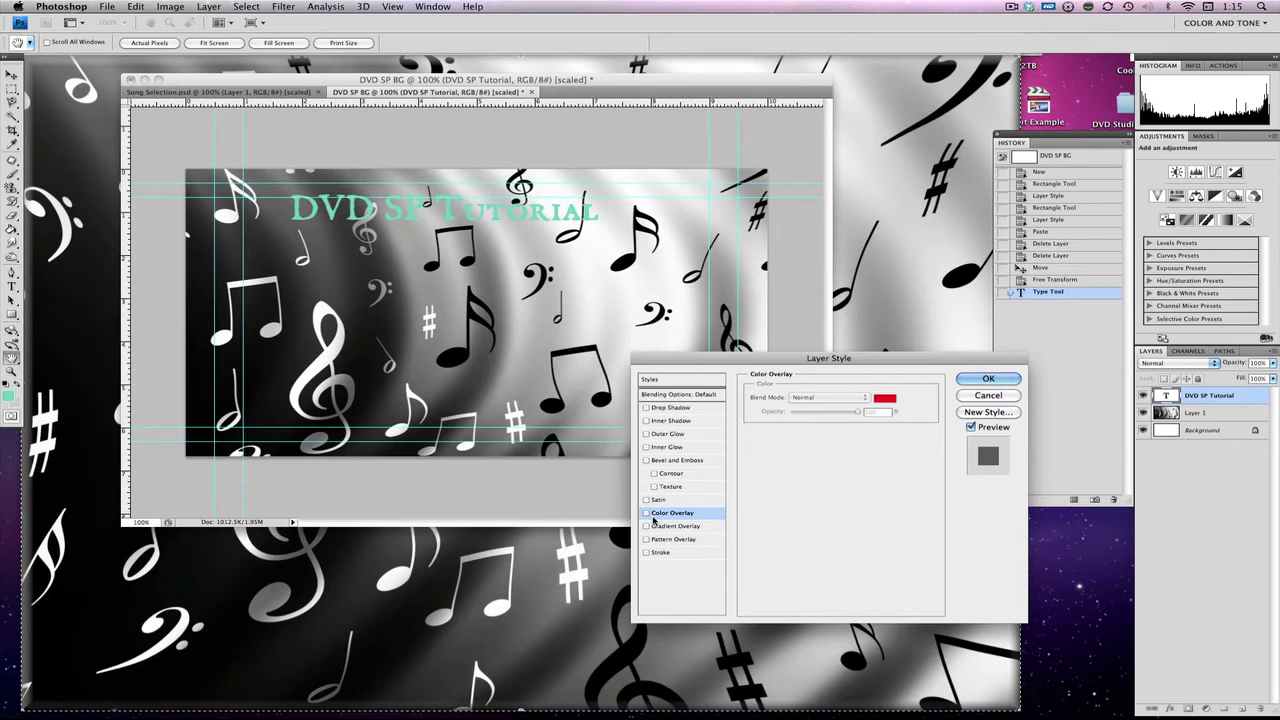
pyautogui.click(646, 527)
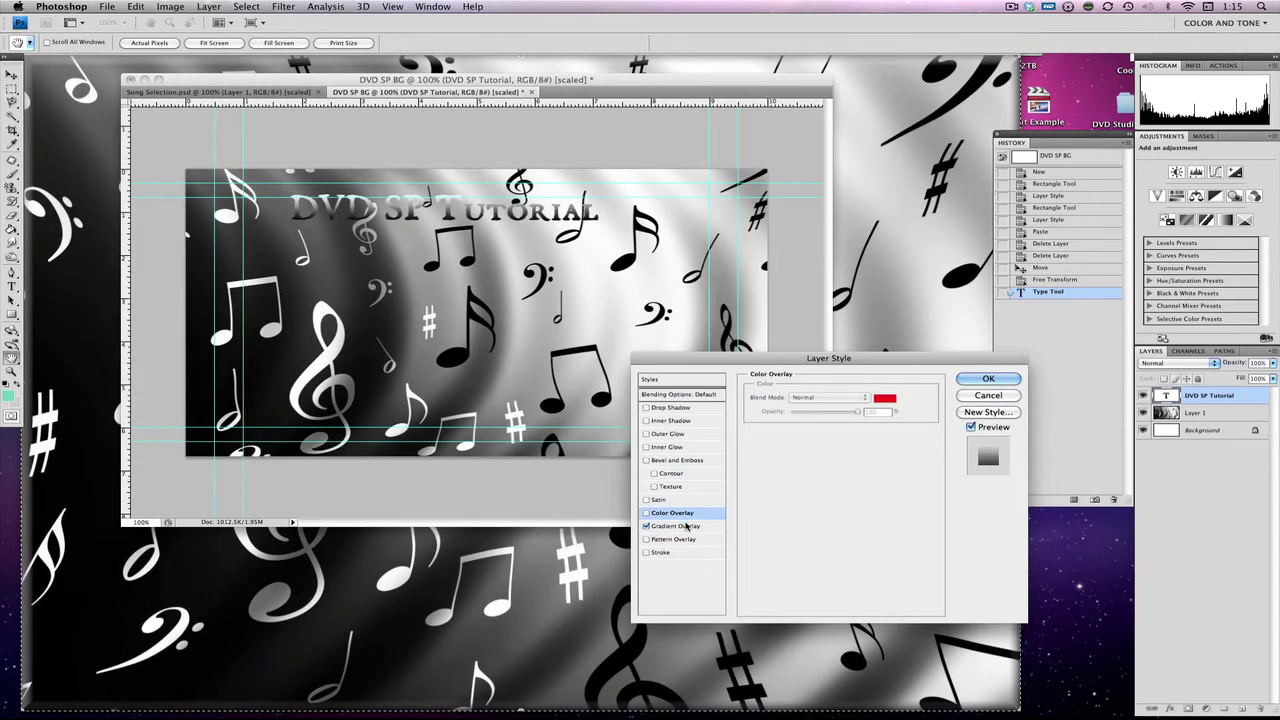
pyautogui.click(686, 527)
# - Set the gradient to the Blue, Yellow, Blue preset and add a dark stroke
pyautogui.click(837, 427)
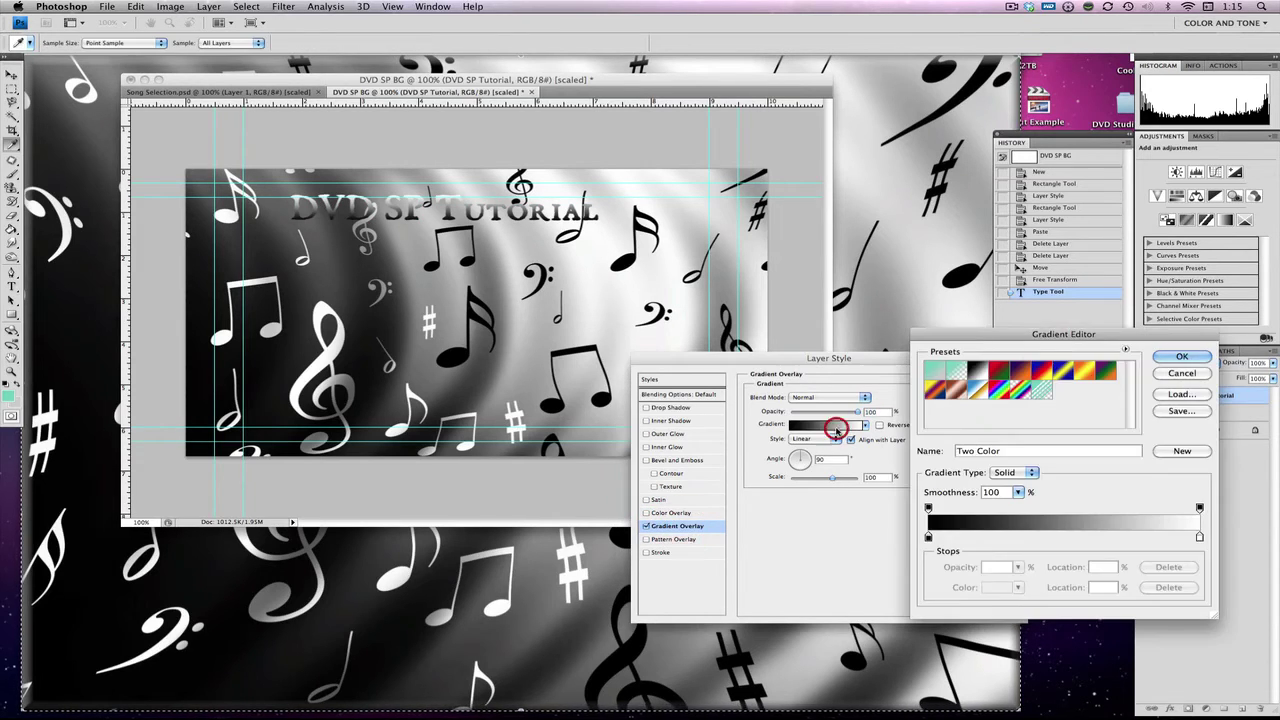
pyautogui.click(1017, 390)
pyautogui.click(997, 391)
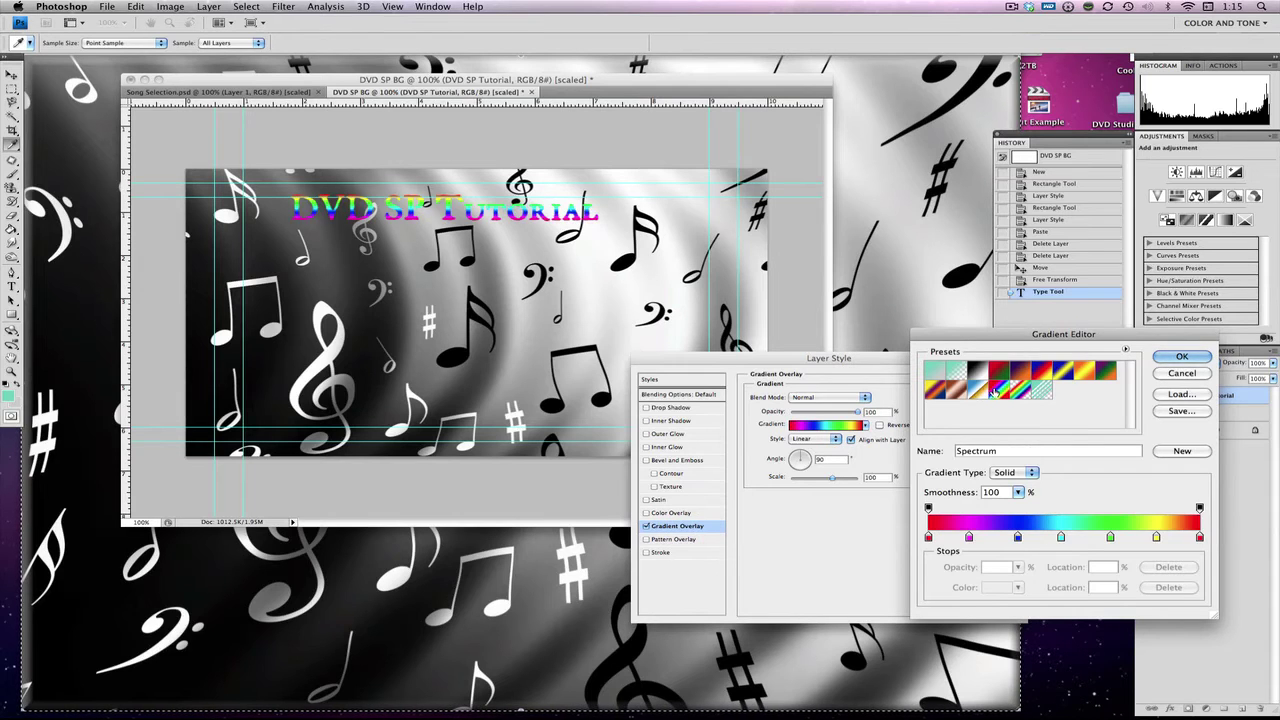
pyautogui.click(956, 391)
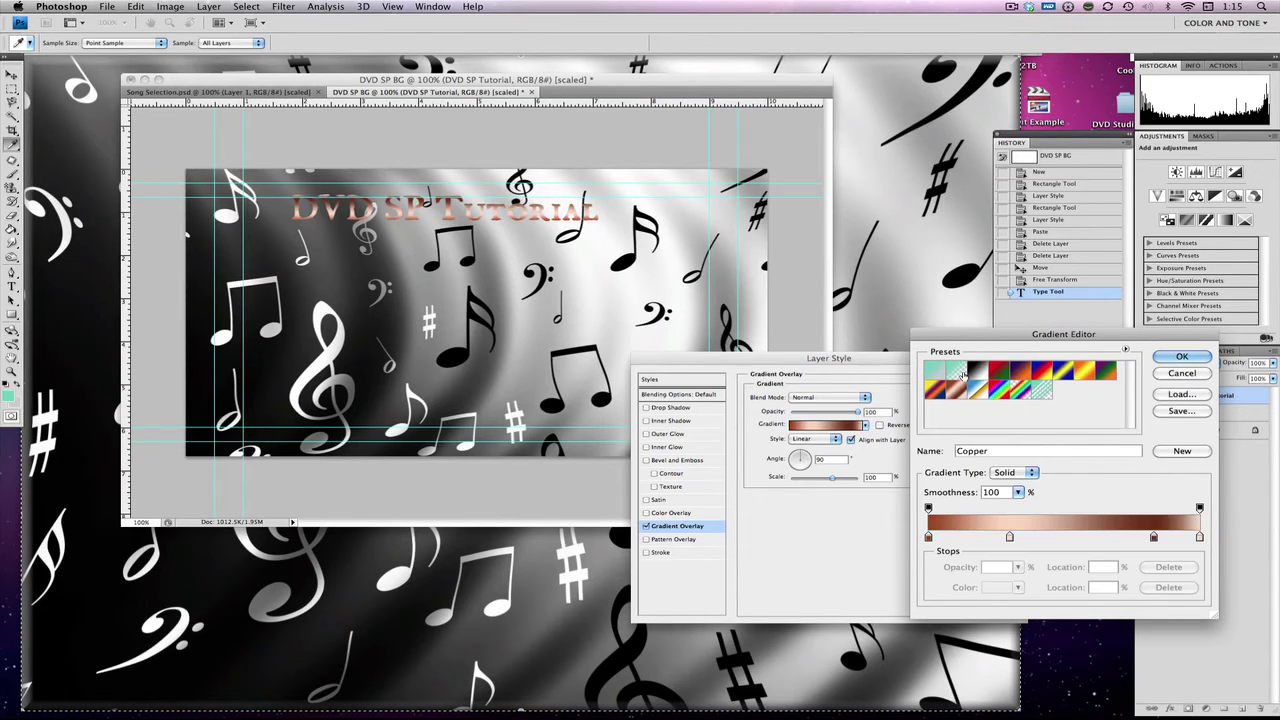
pyautogui.click(955, 369)
pyautogui.click(1062, 371)
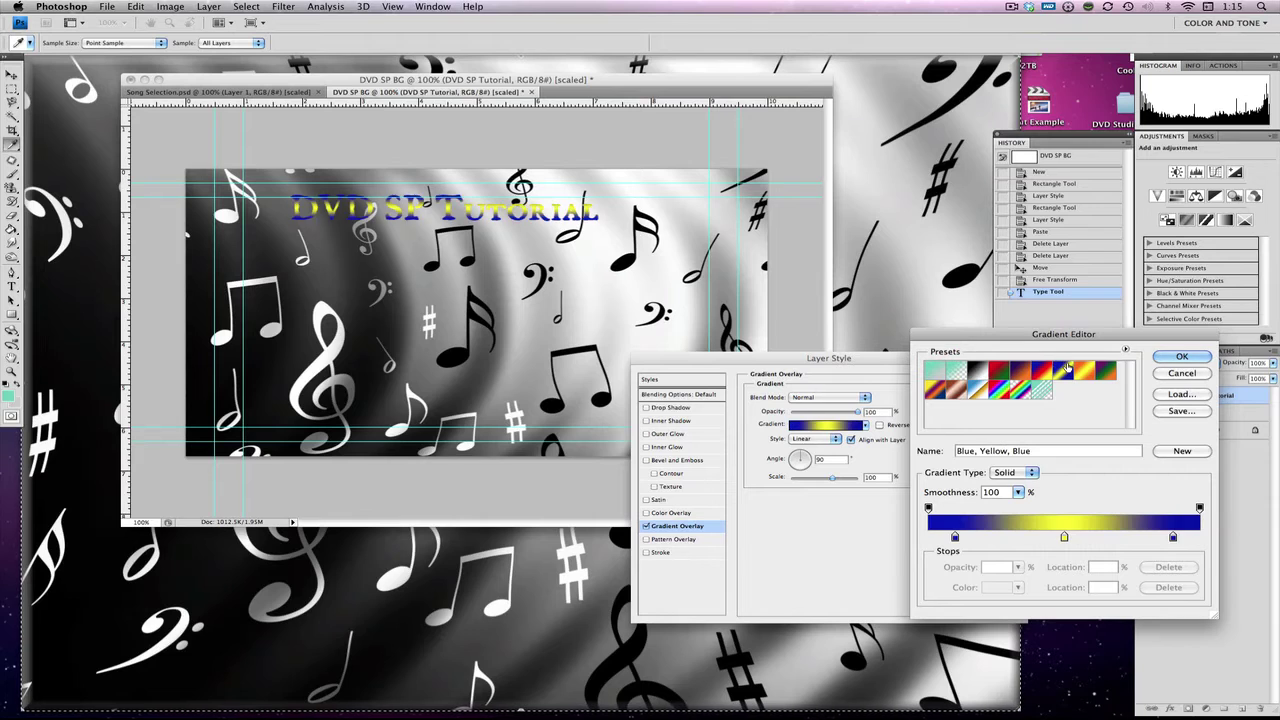
pyautogui.click(1182, 358)
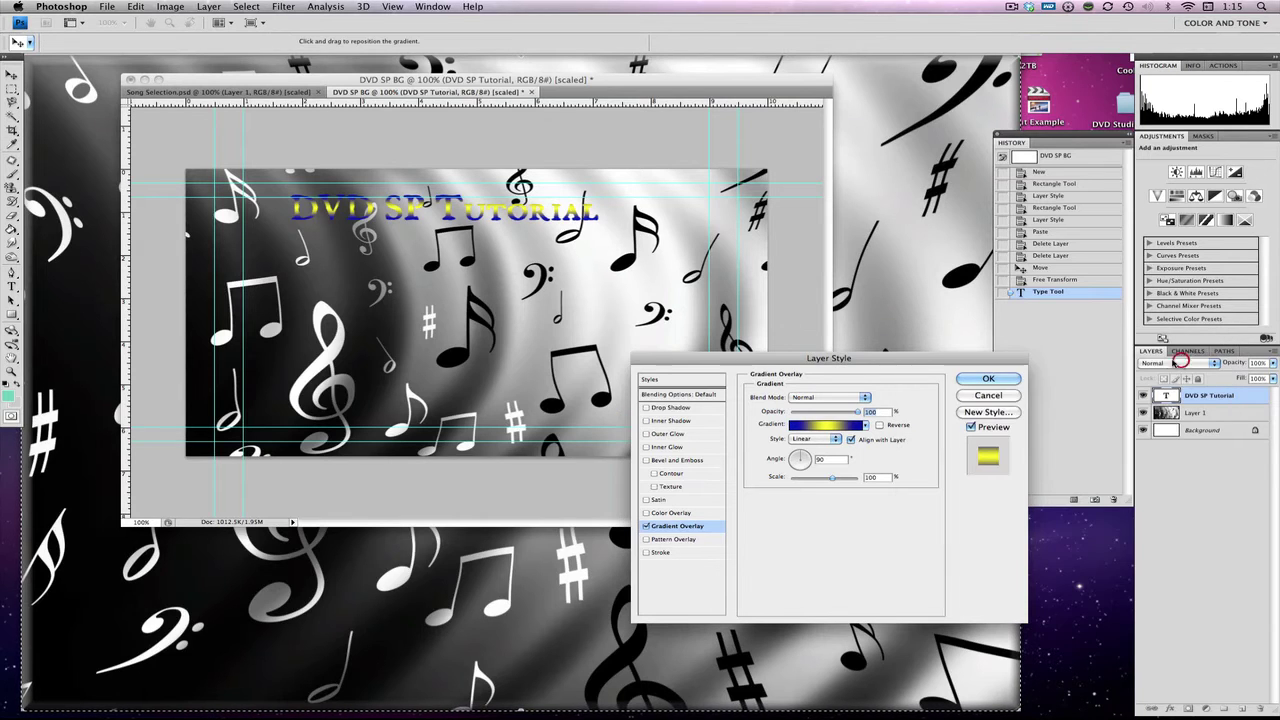
pyautogui.click(674, 555)
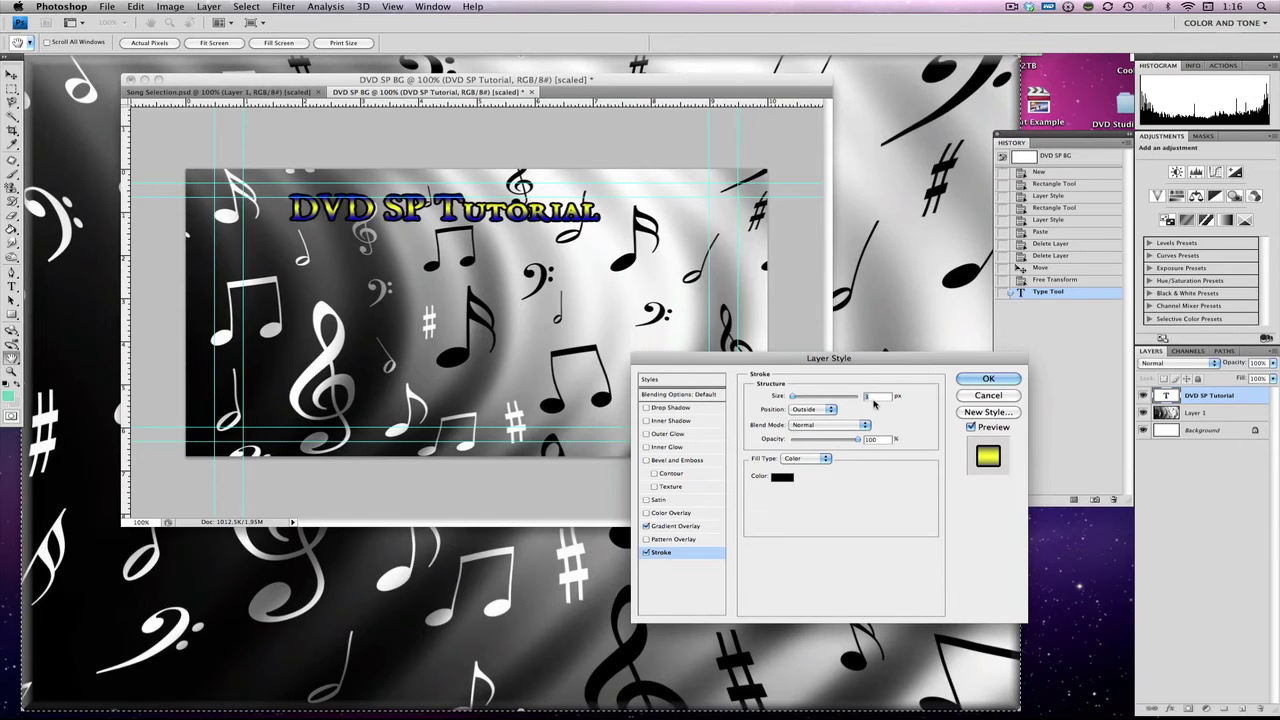
pyautogui.press('Return')
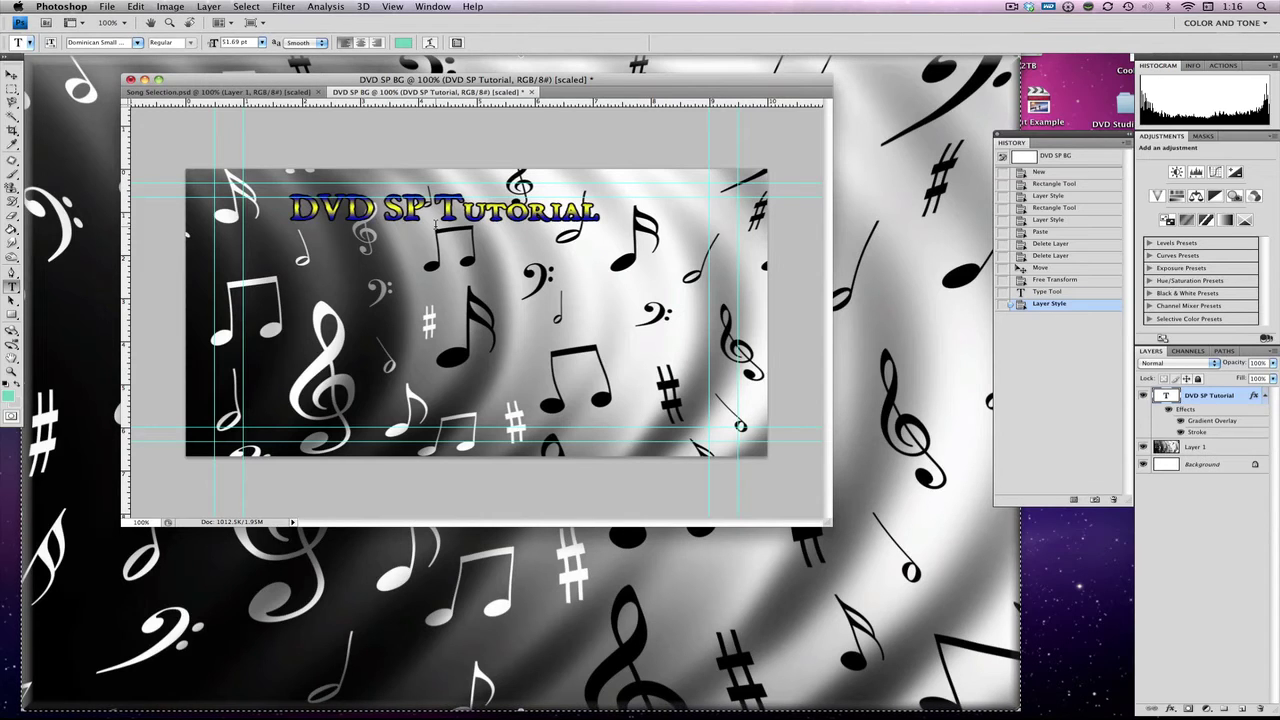
# - Enlarge the 'DVD SP Tutorial' text to 60 pt and move it slightly left and down
pyautogui.moveTo(290, 212); pyautogui.dragTo(680, 225)
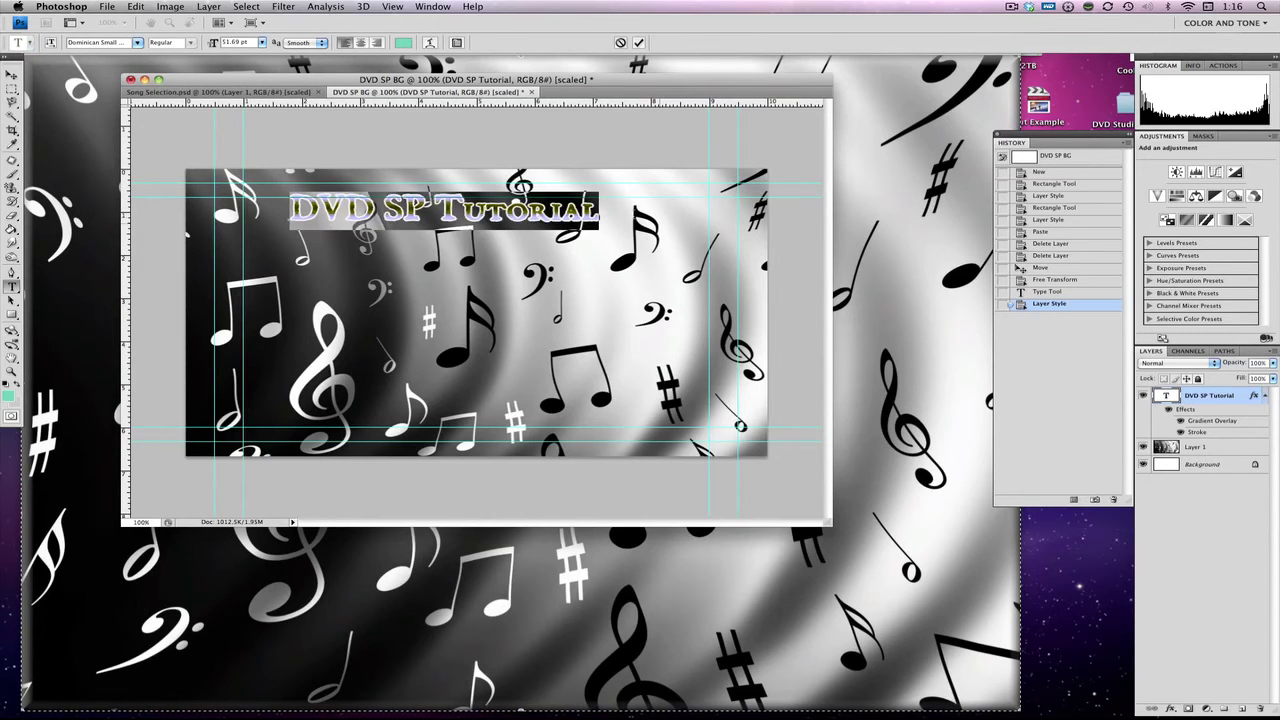
pyautogui.click(261, 42)
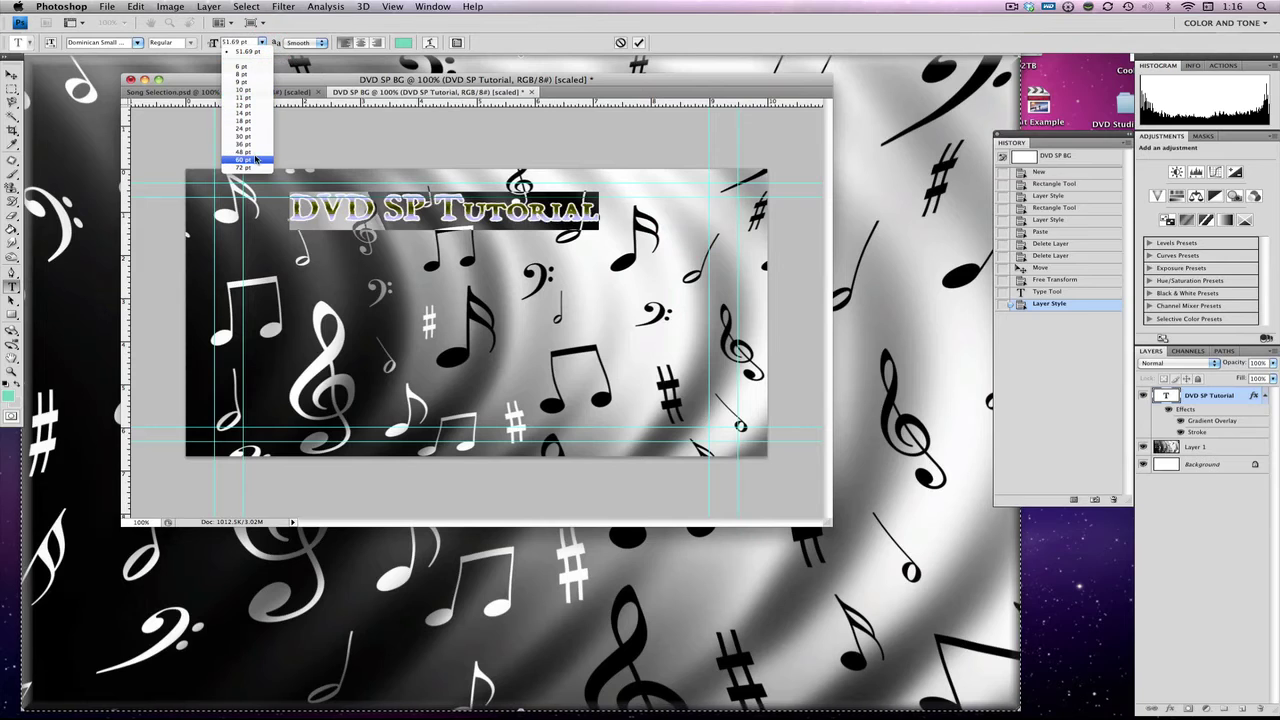
pyautogui.click(255, 160)
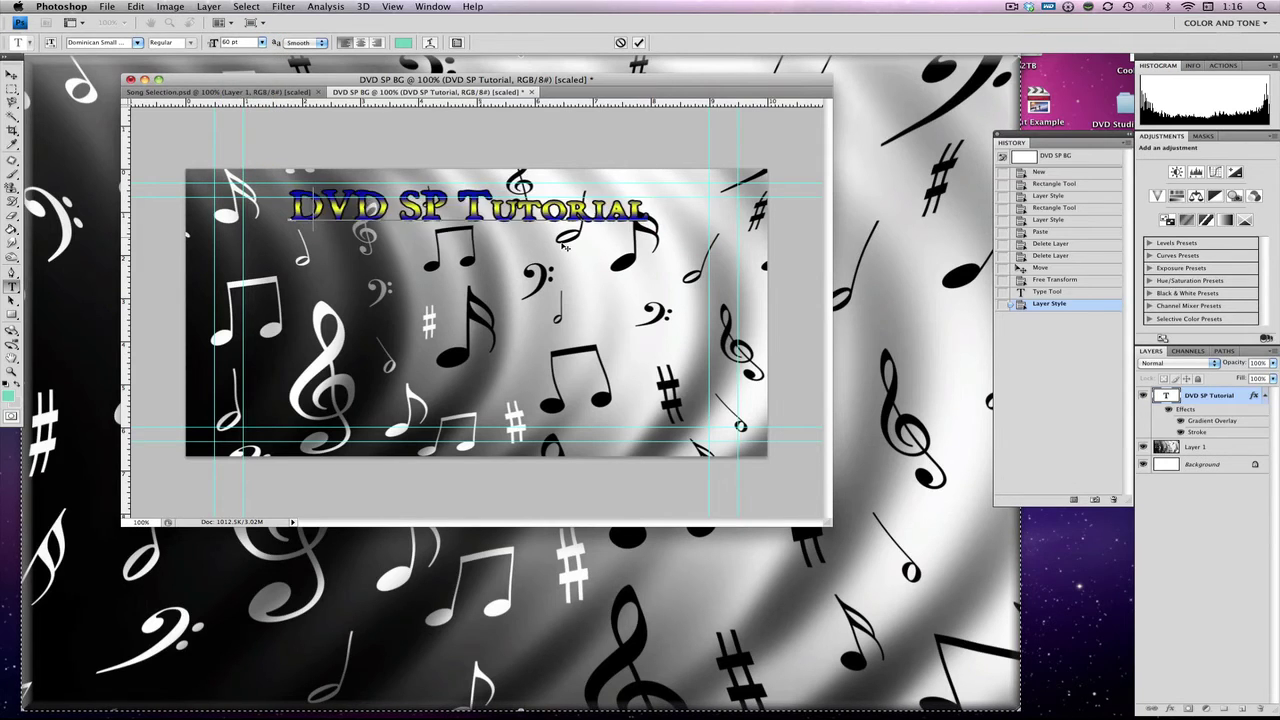
pyautogui.write('V')
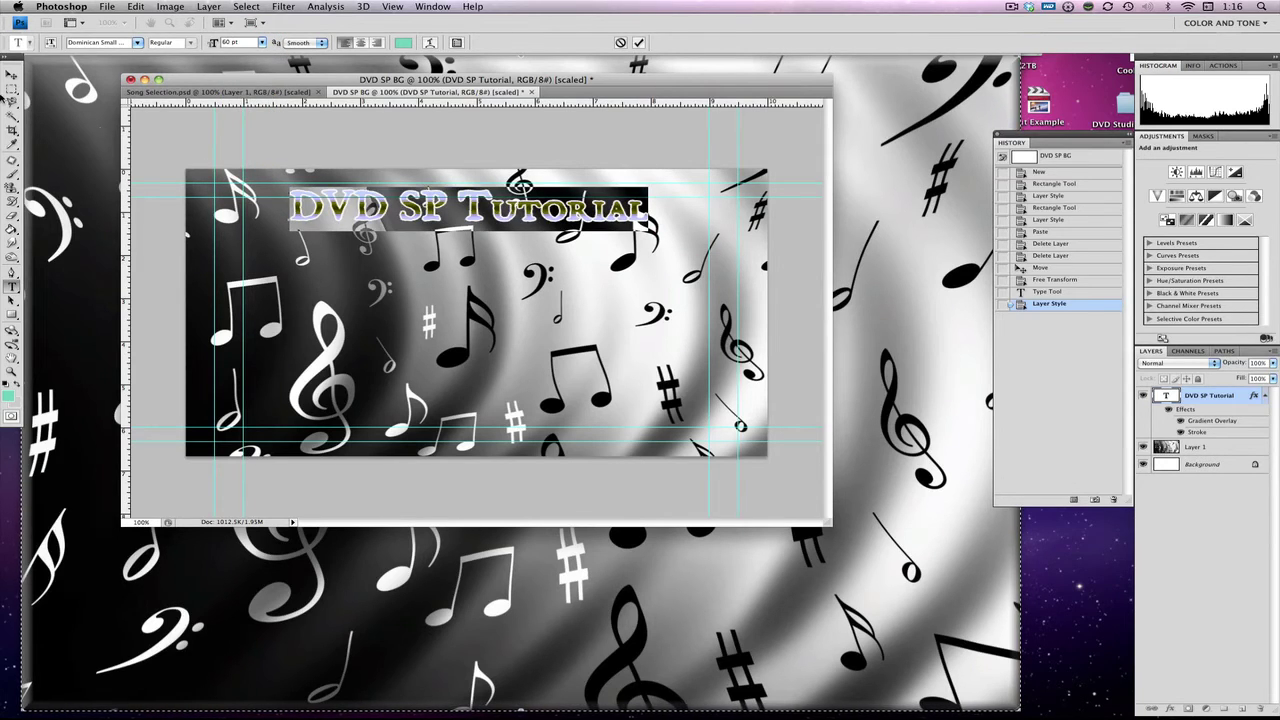
pyautogui.click(12, 75)
pyautogui.moveTo(537, 207); pyautogui.dragTo(508, 231)
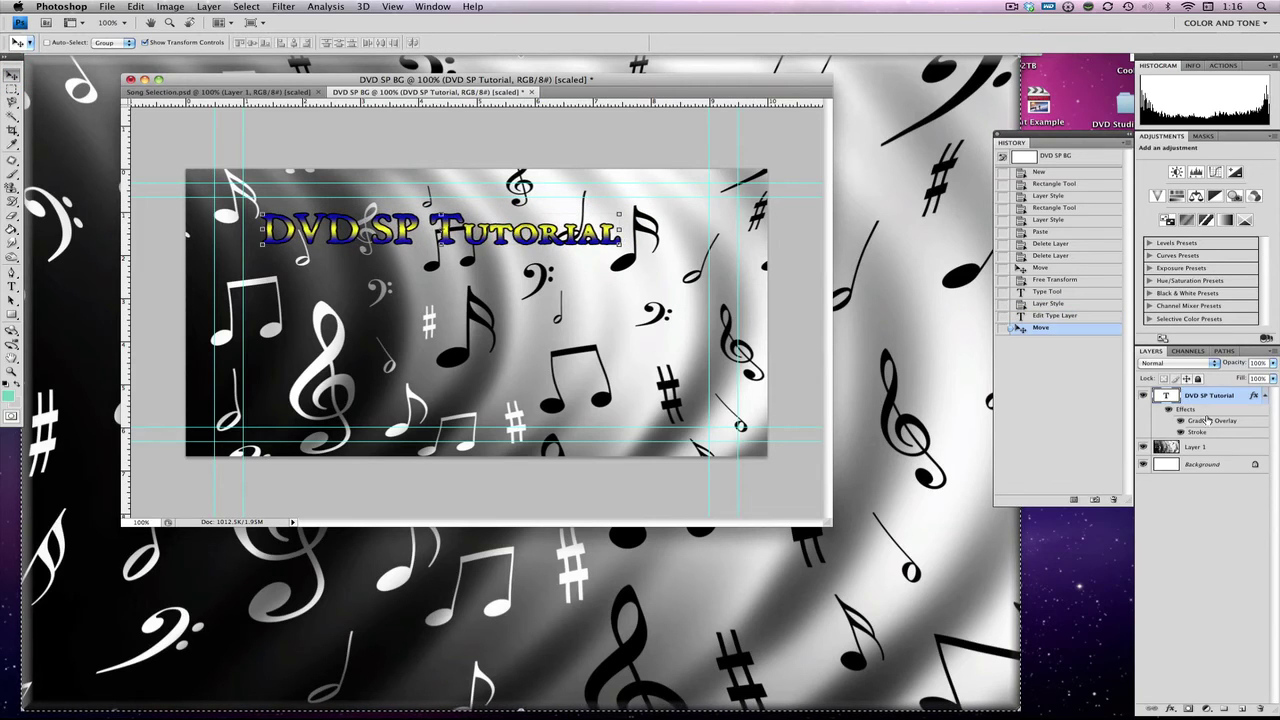
# - Add a Drop Shadow to the title with its colour set to magenta
pyautogui.doubleClick(1186, 409)
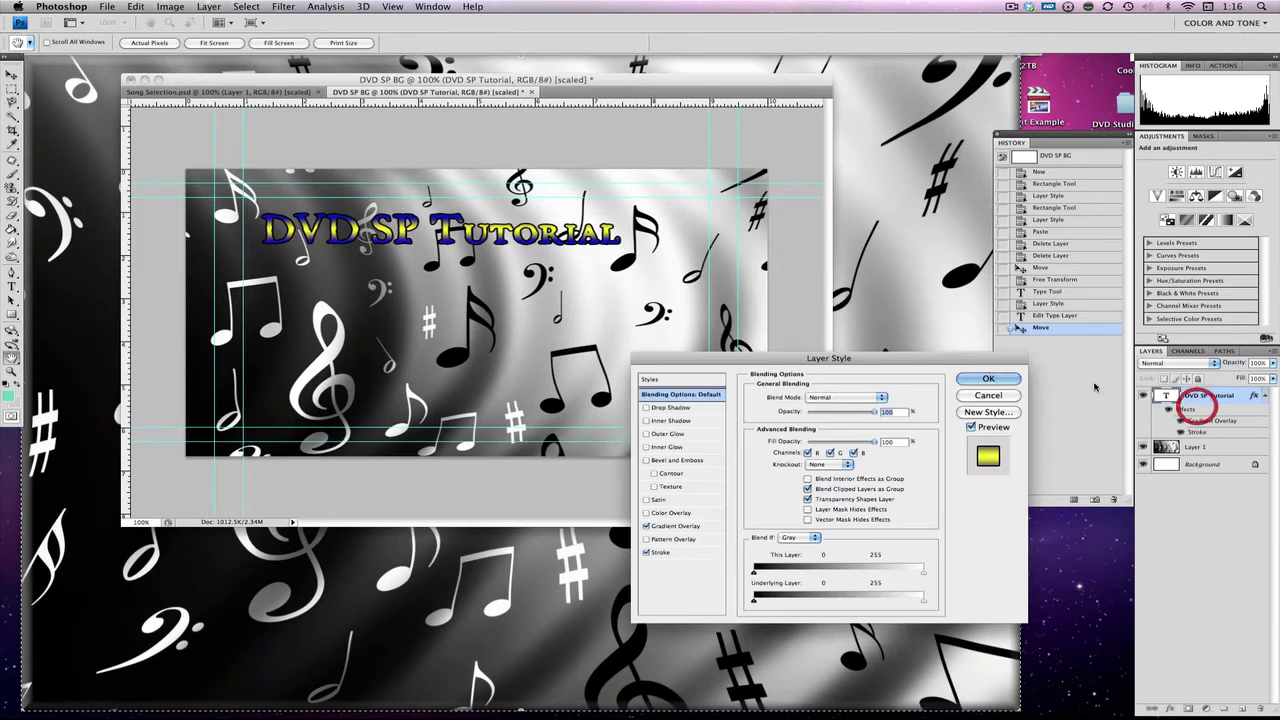
pyautogui.click(668, 407)
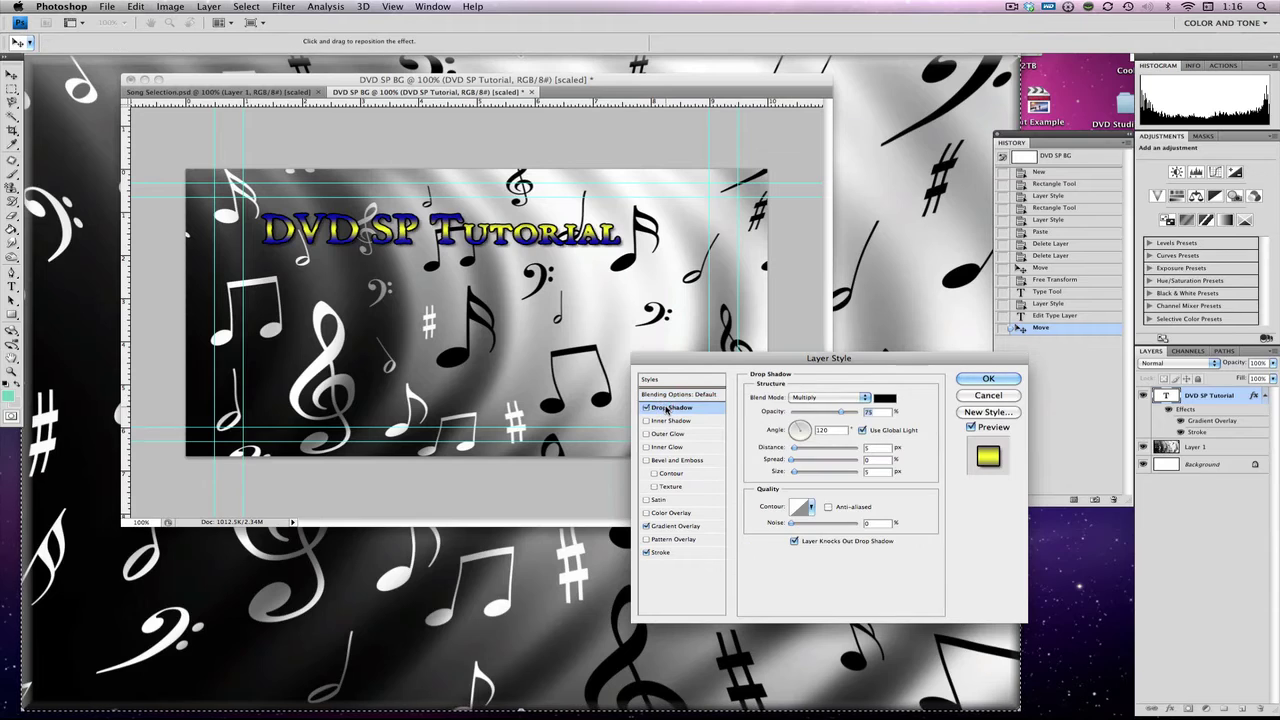
pyautogui.click(874, 397)
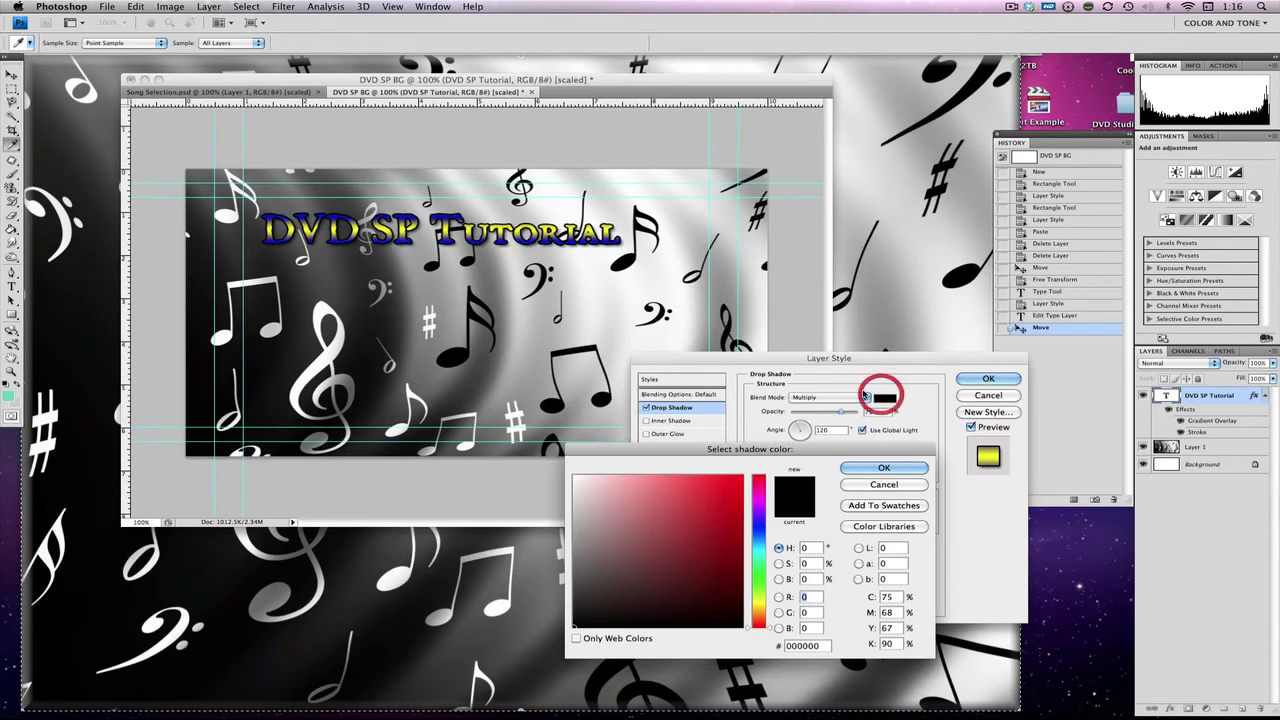
pyautogui.moveTo(700, 505); pyautogui.dragTo(706, 514)
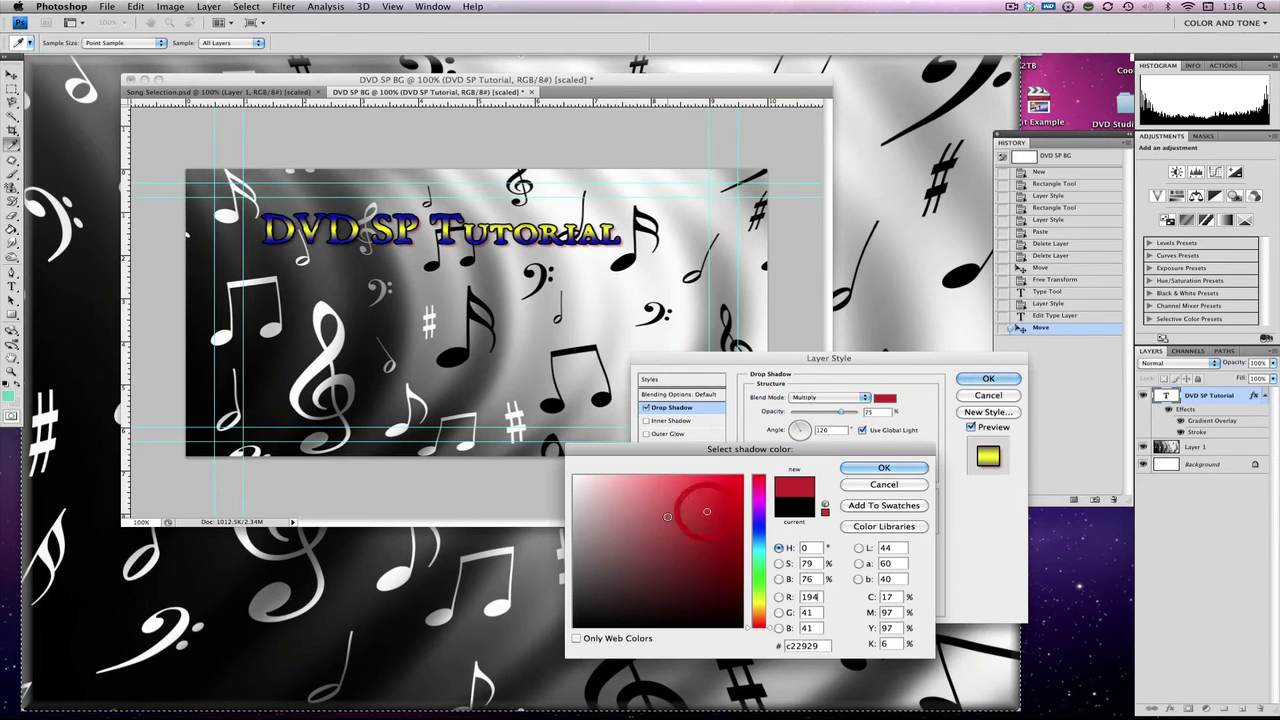
pyautogui.click(759, 528)
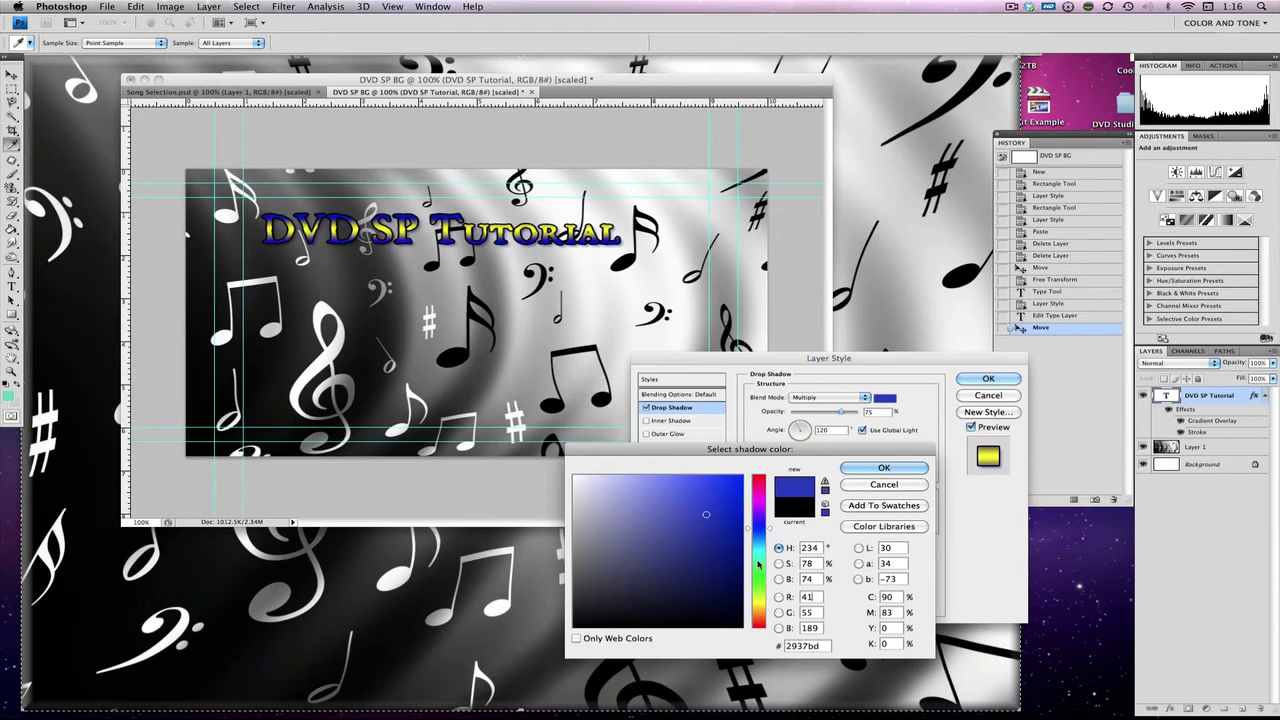
pyautogui.click(758, 565)
pyautogui.click(759, 494)
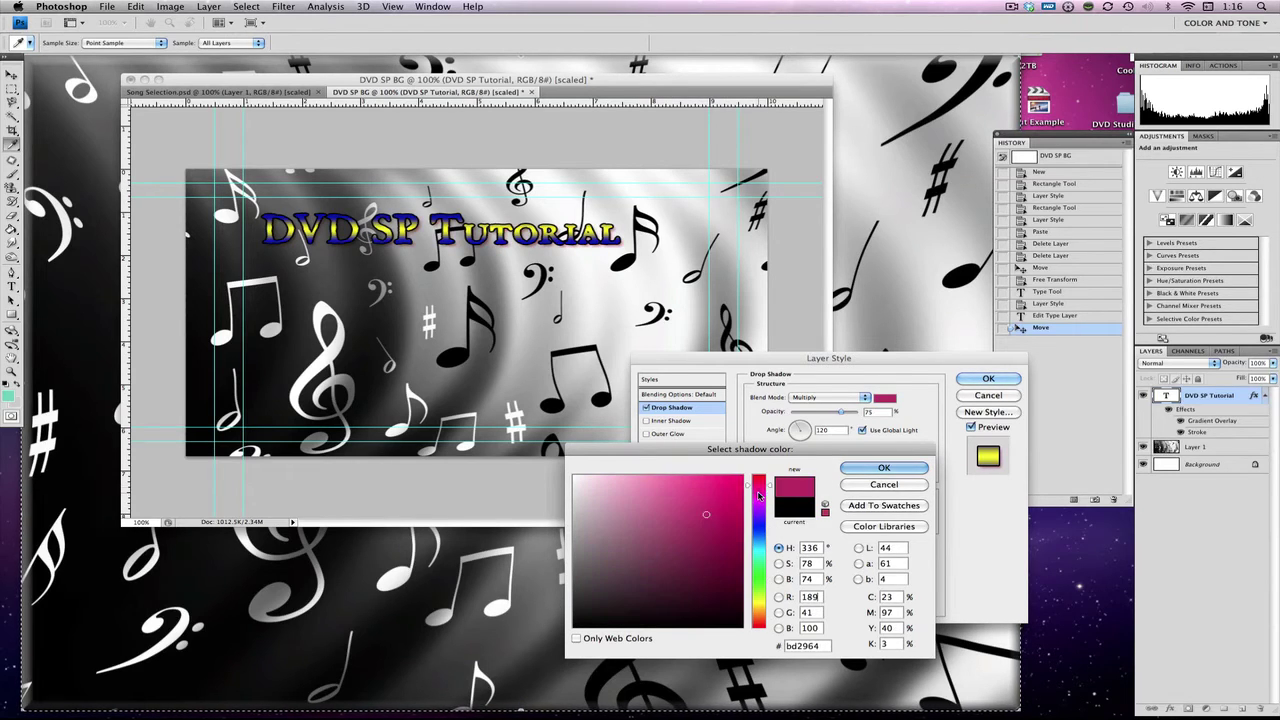
pyautogui.moveTo(759, 494); pyautogui.dragTo(759, 500)
pyautogui.click(884, 468)
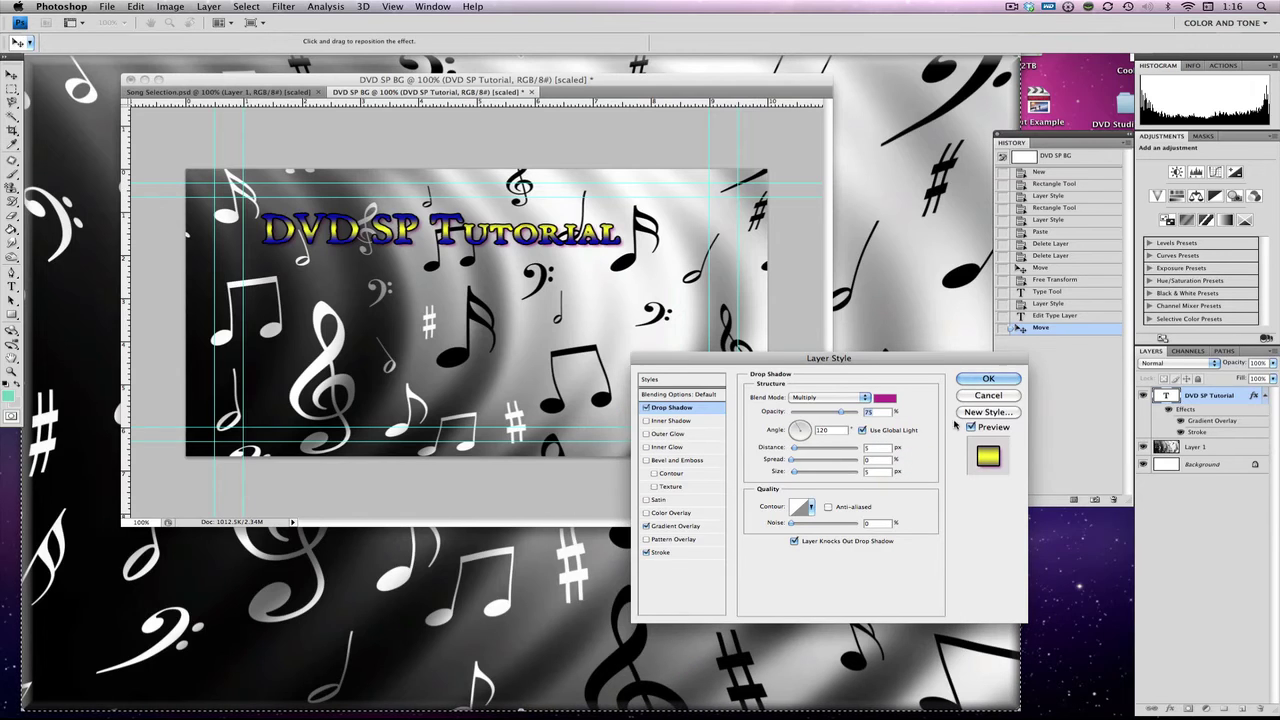
pyautogui.click(988, 378)
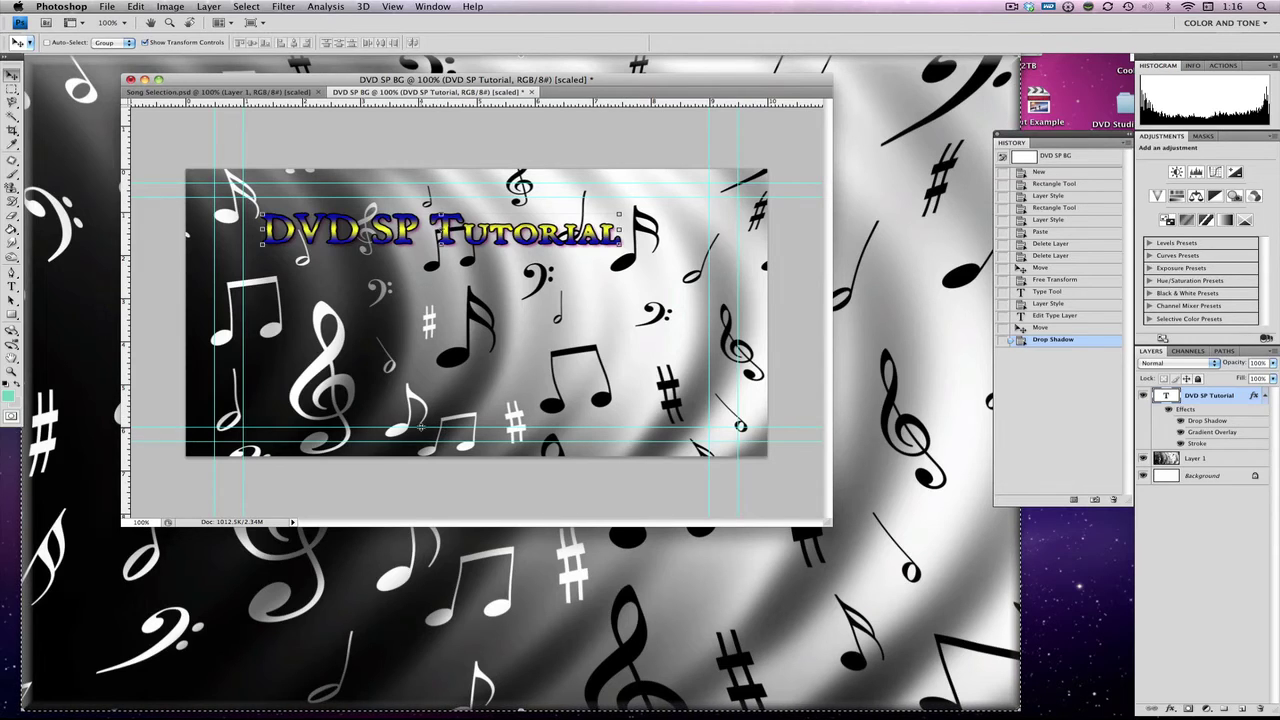
# - Close the layer style settings and nudge the title text slightly left and up
pyautogui.doubleClick(1218, 460)
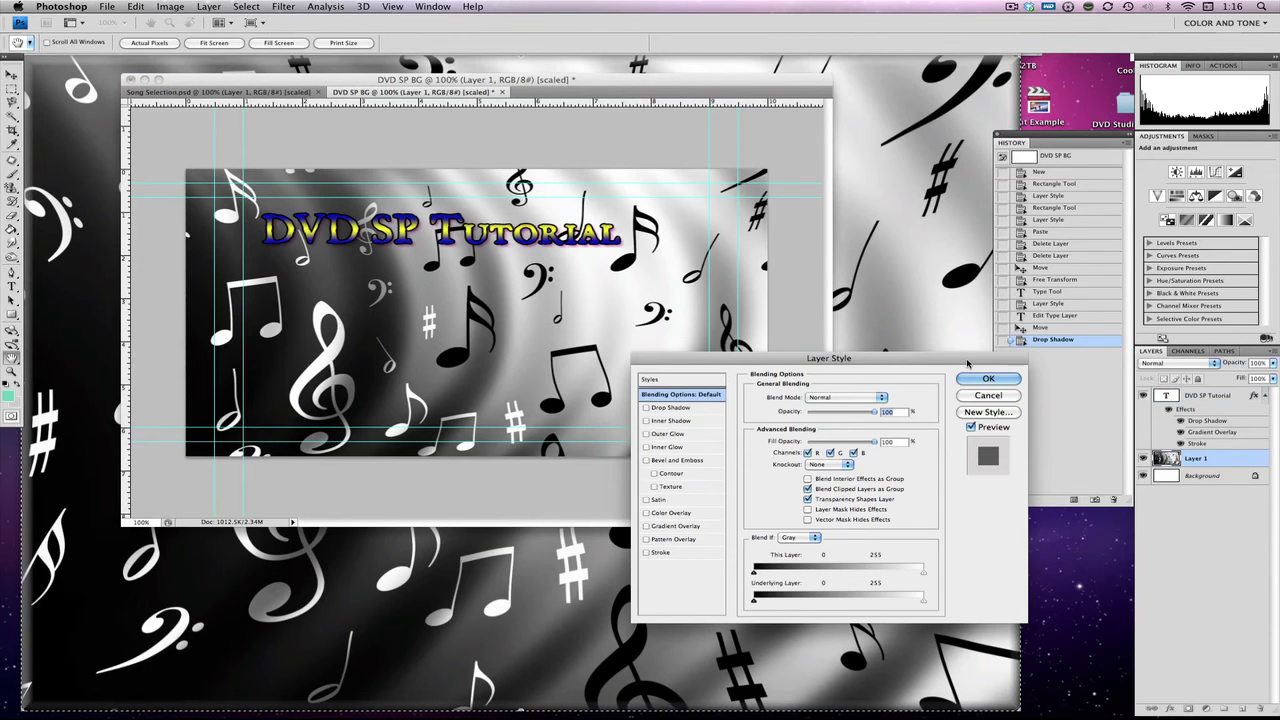
pyautogui.click(988, 378)
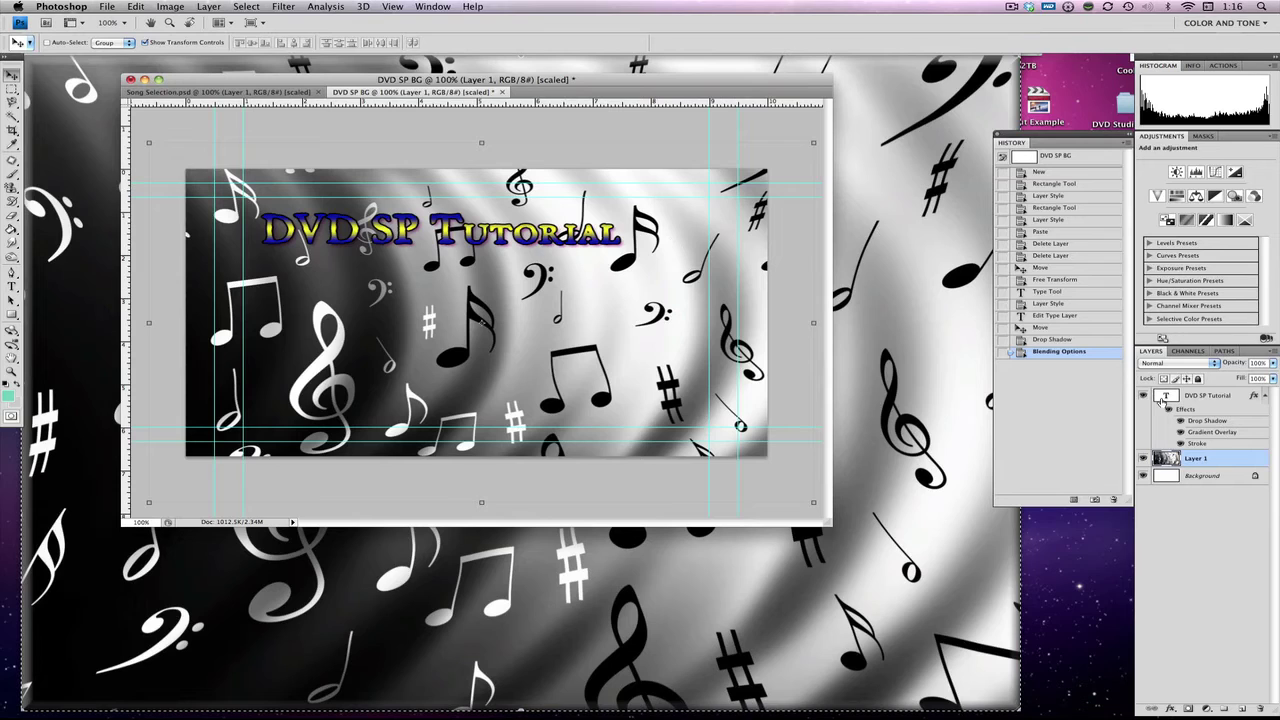
pyautogui.click(1210, 393)
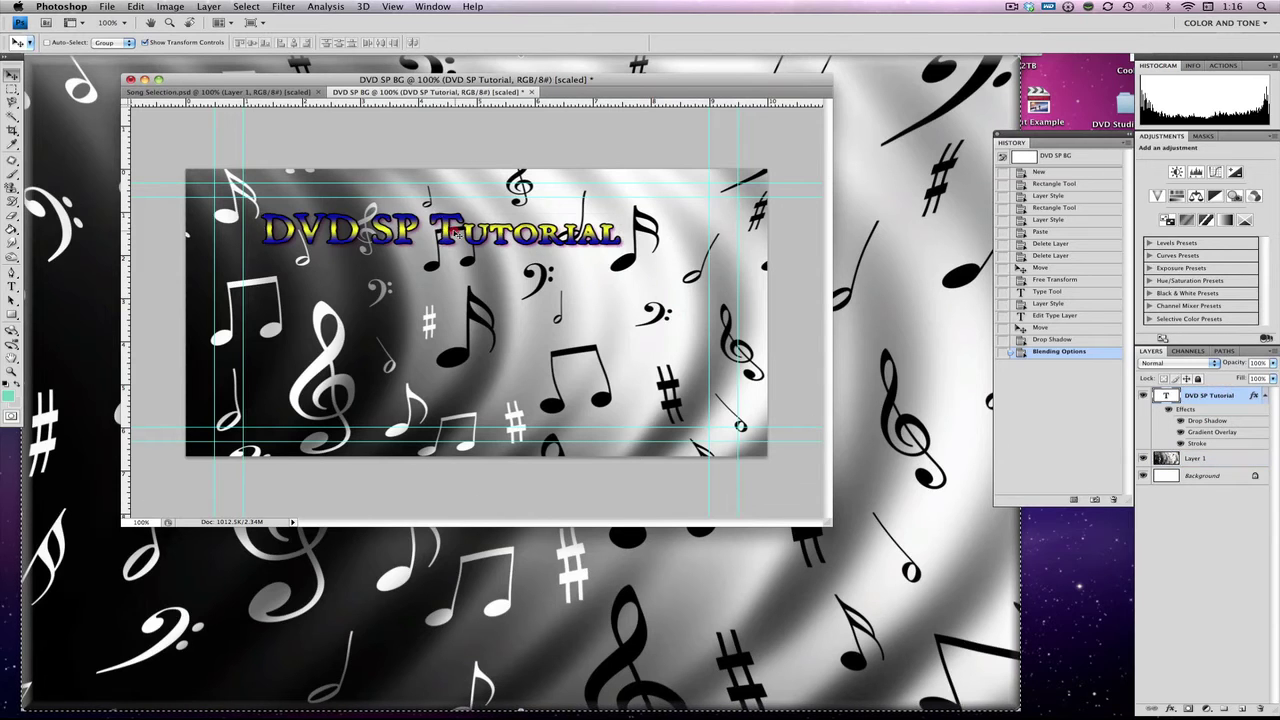
pyautogui.moveTo(452, 230); pyautogui.dragTo(442, 224)
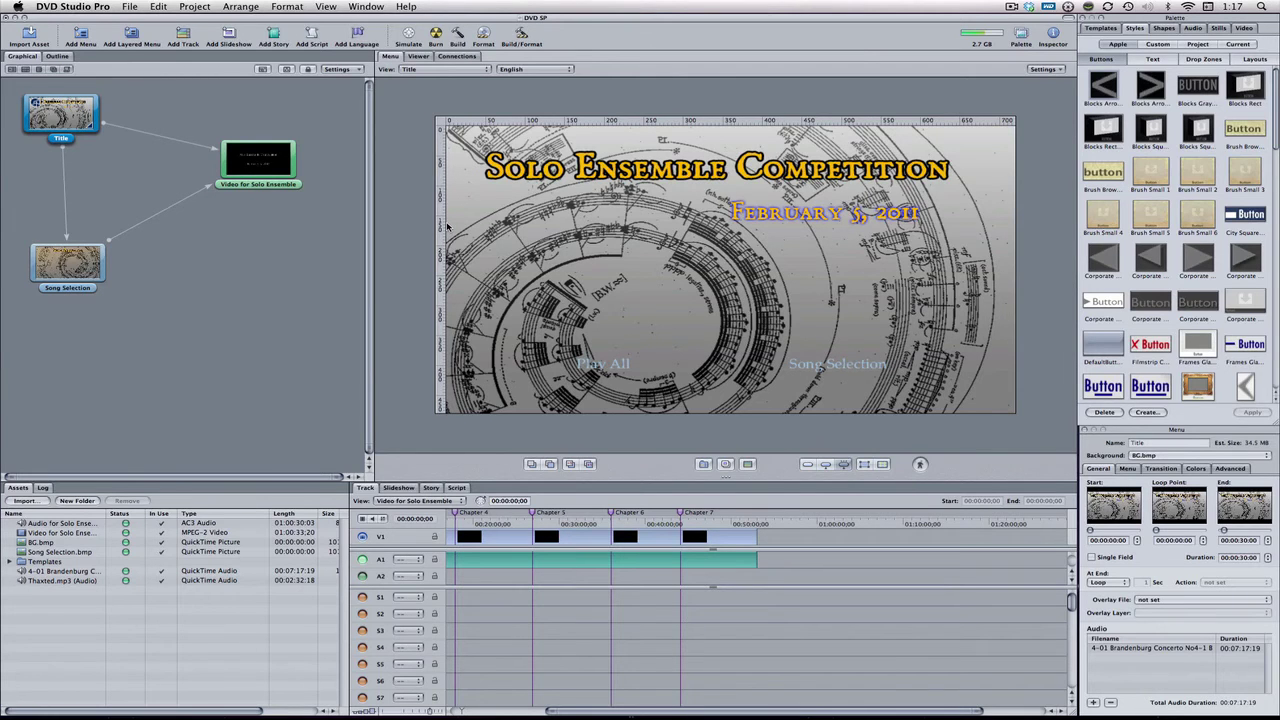
# - Return to Photoshop and review the title's layer style settings without changes
pyautogui.hotkey('ctrl', 'Left')
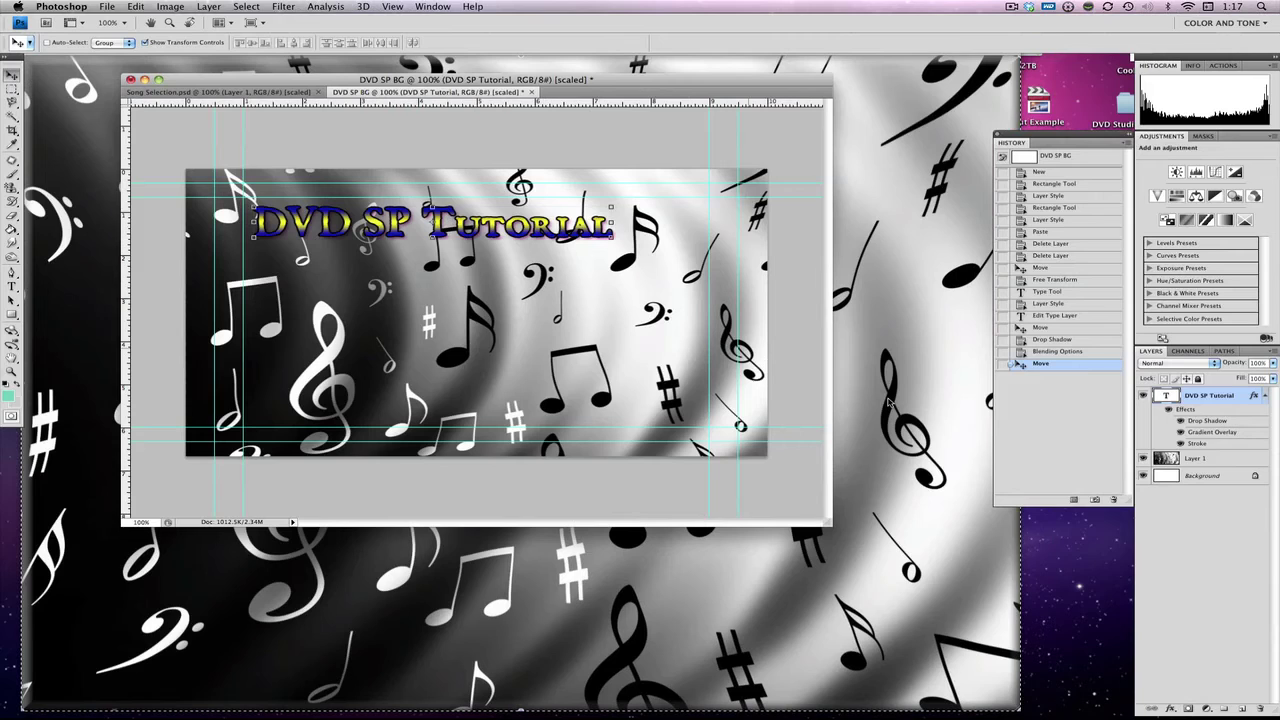
pyautogui.doubleClick(1207, 408)
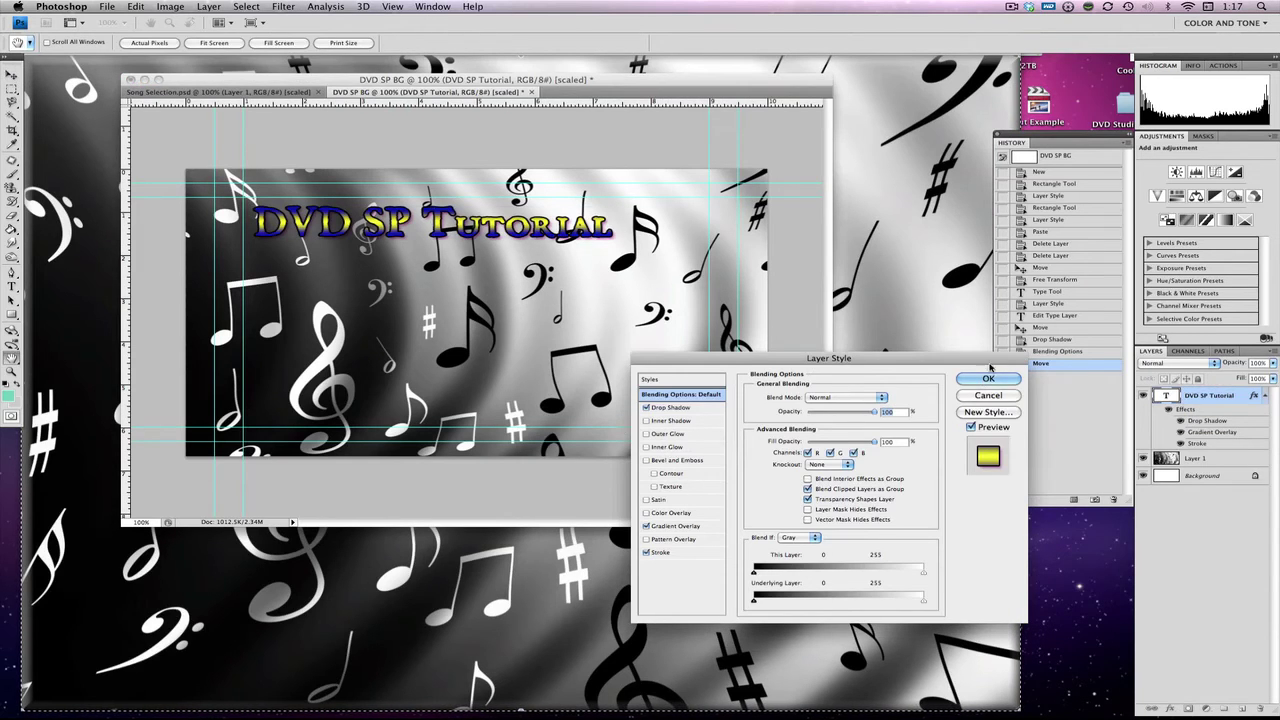
pyautogui.click(990, 378)
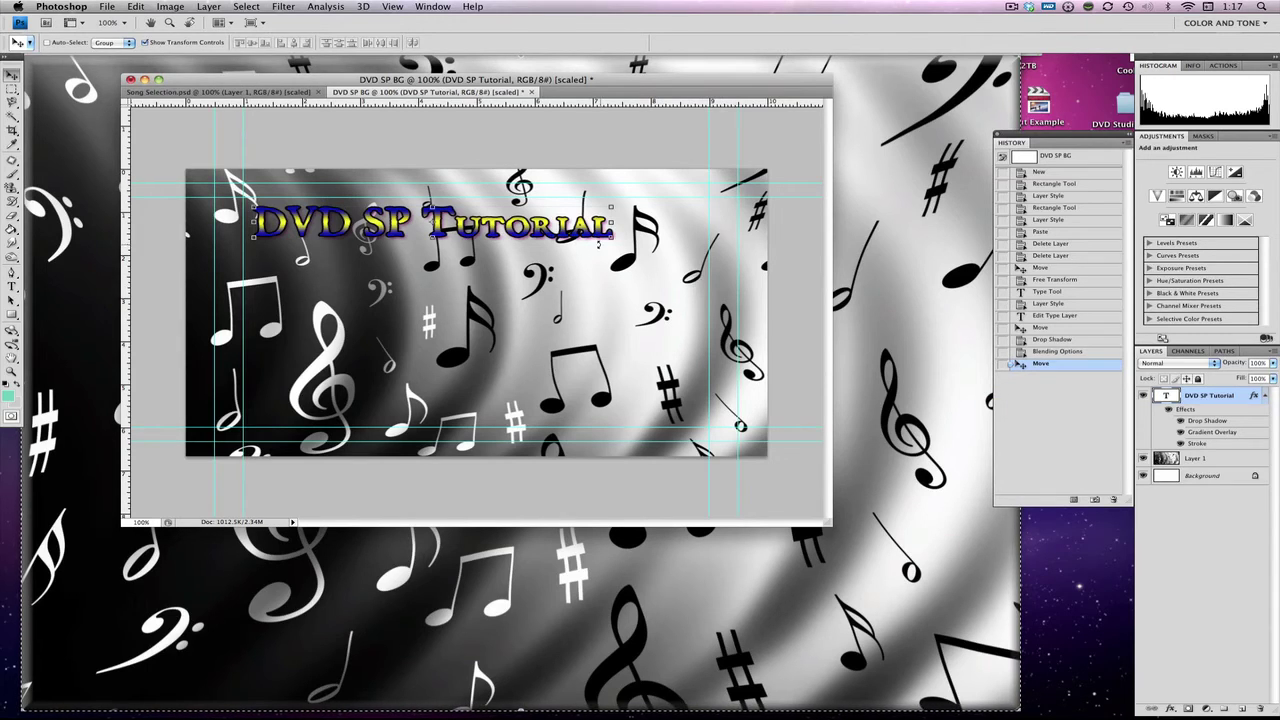
# - Save a BMP copy named 'BG Final' in the LALALAND folder with default BMP options
pyautogui.click(106, 7)
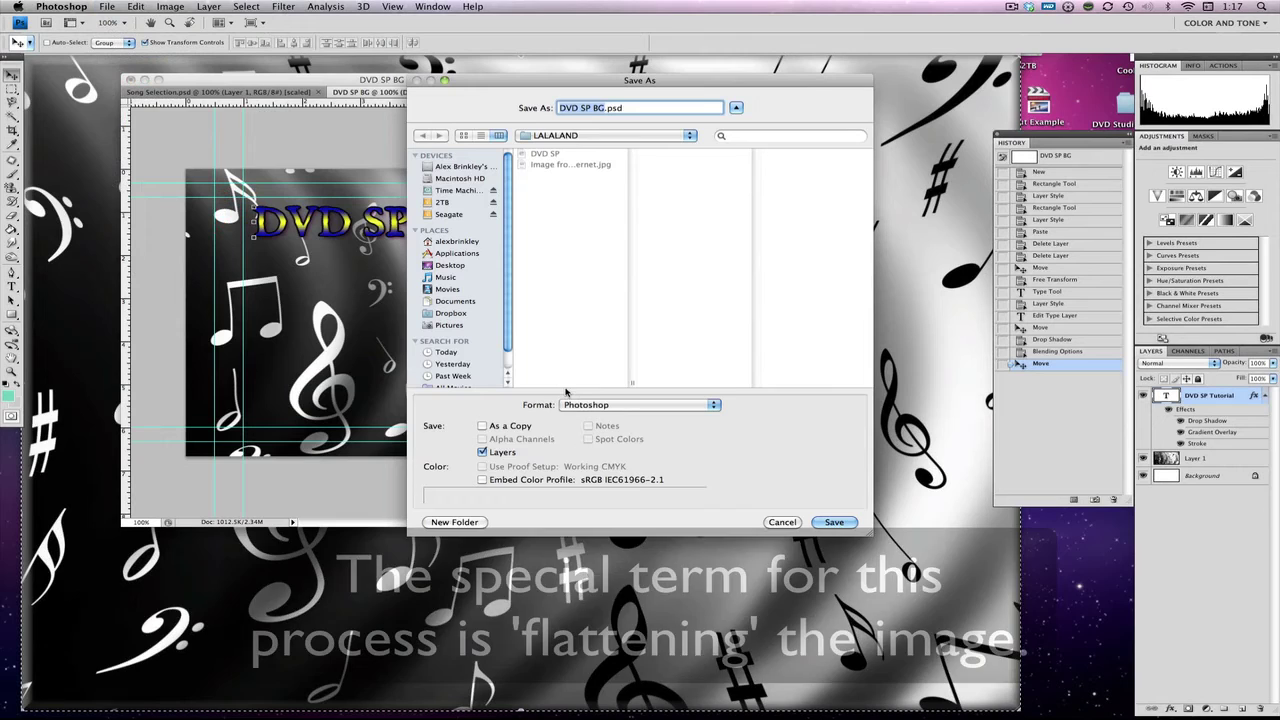
pyautogui.write('B')
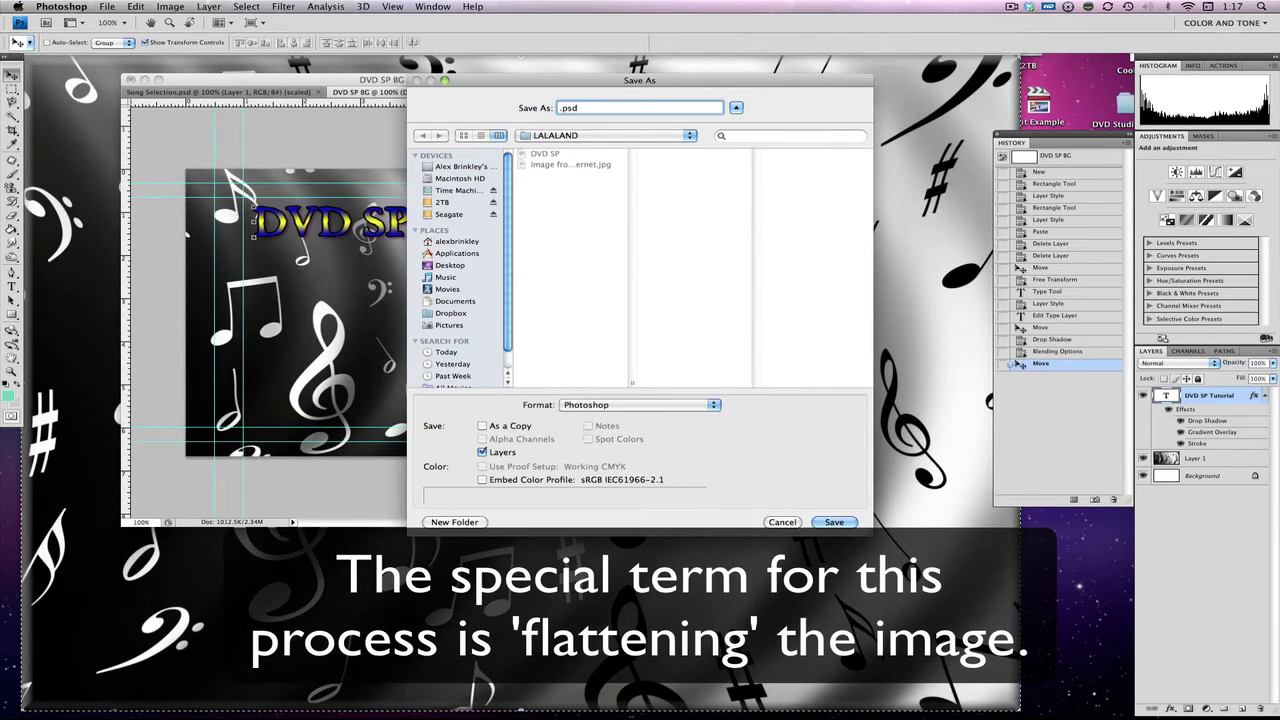
pyautogui.write('G Final')
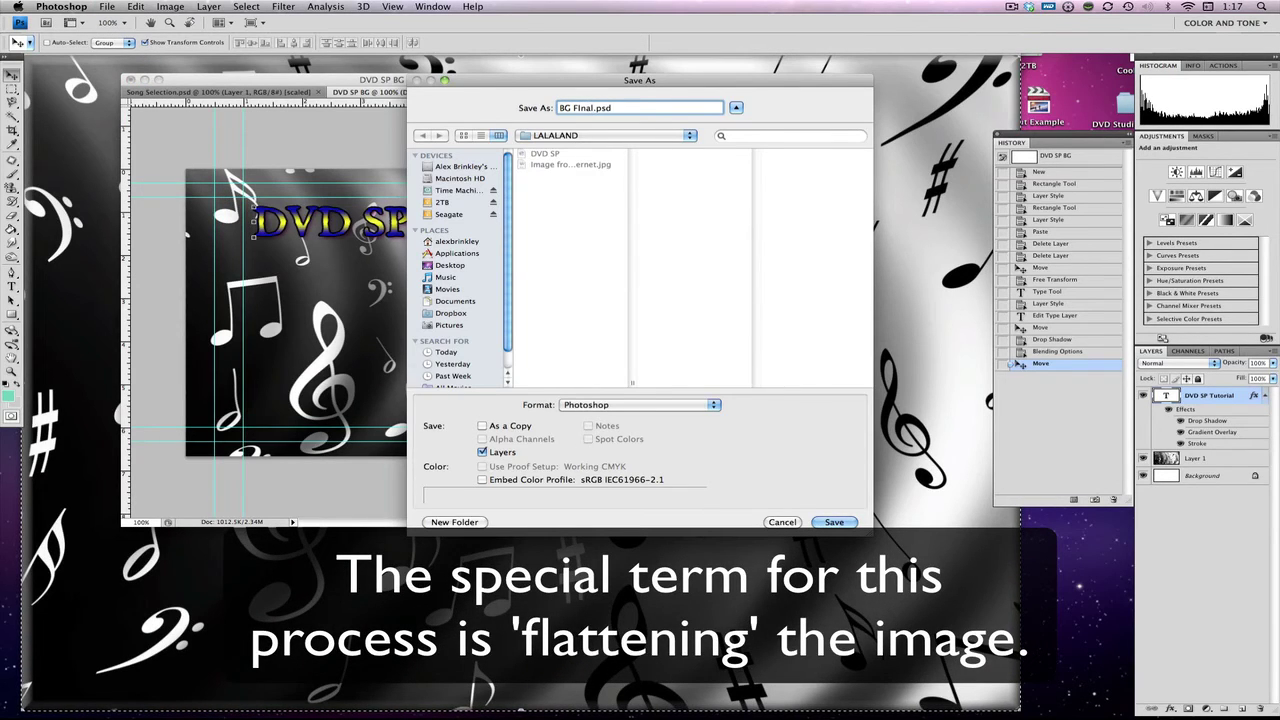
pyautogui.write('nal')
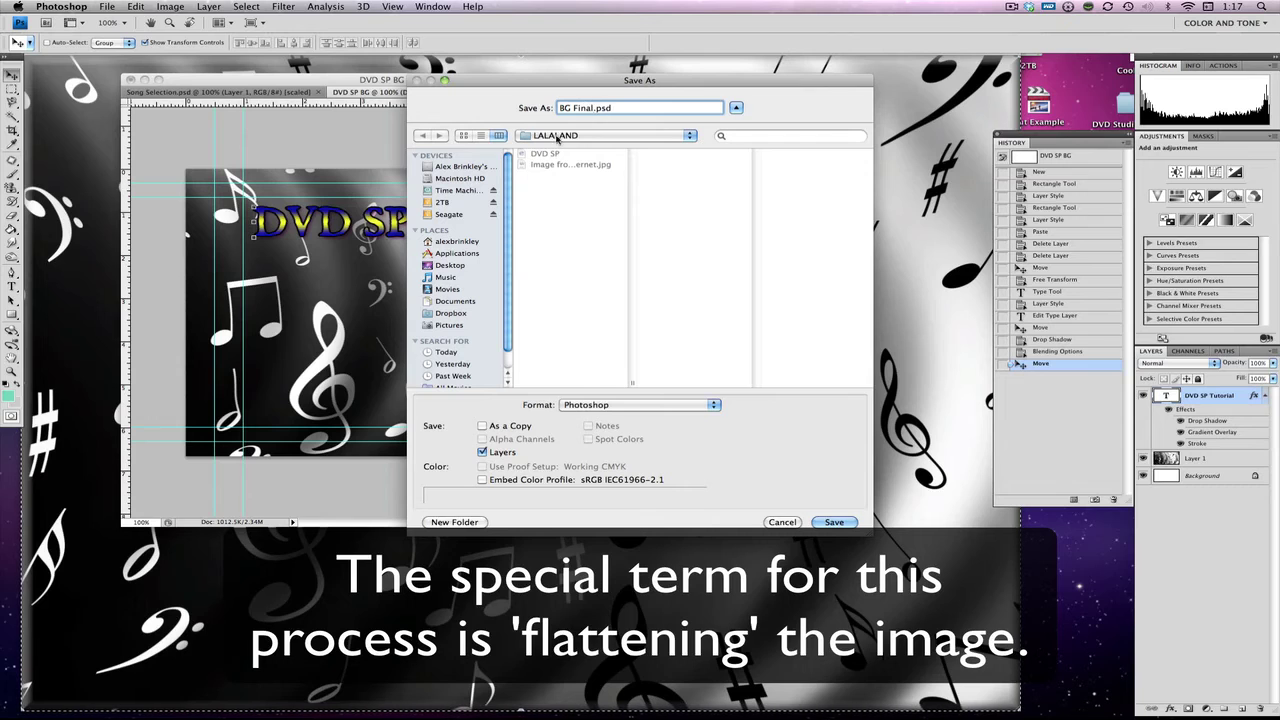
pyautogui.click(588, 405)
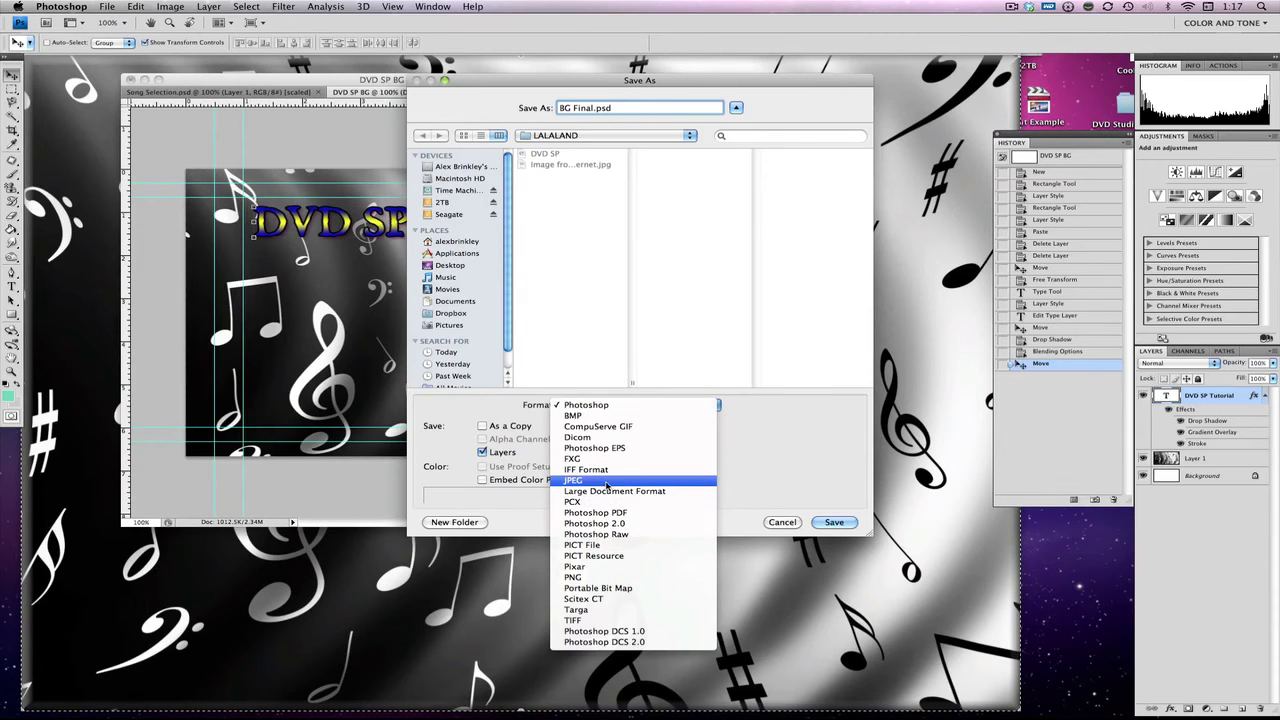
pyautogui.click(627, 416)
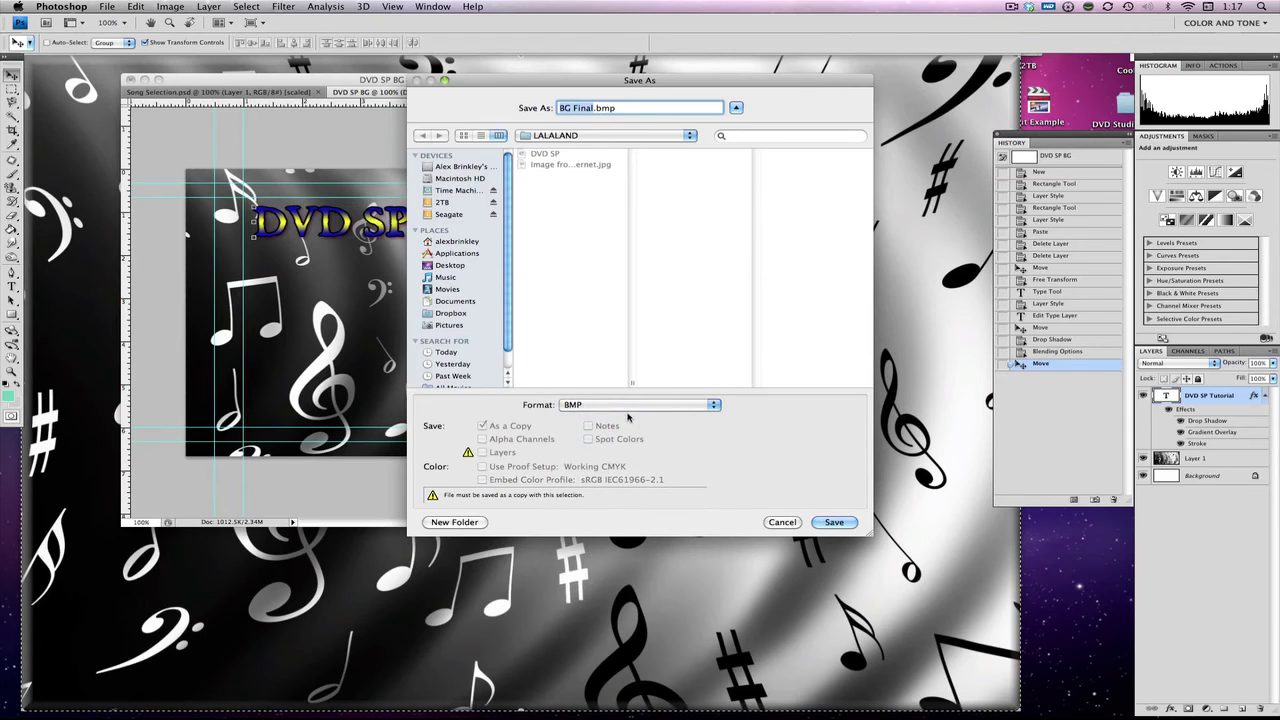
pyautogui.click(848, 524)
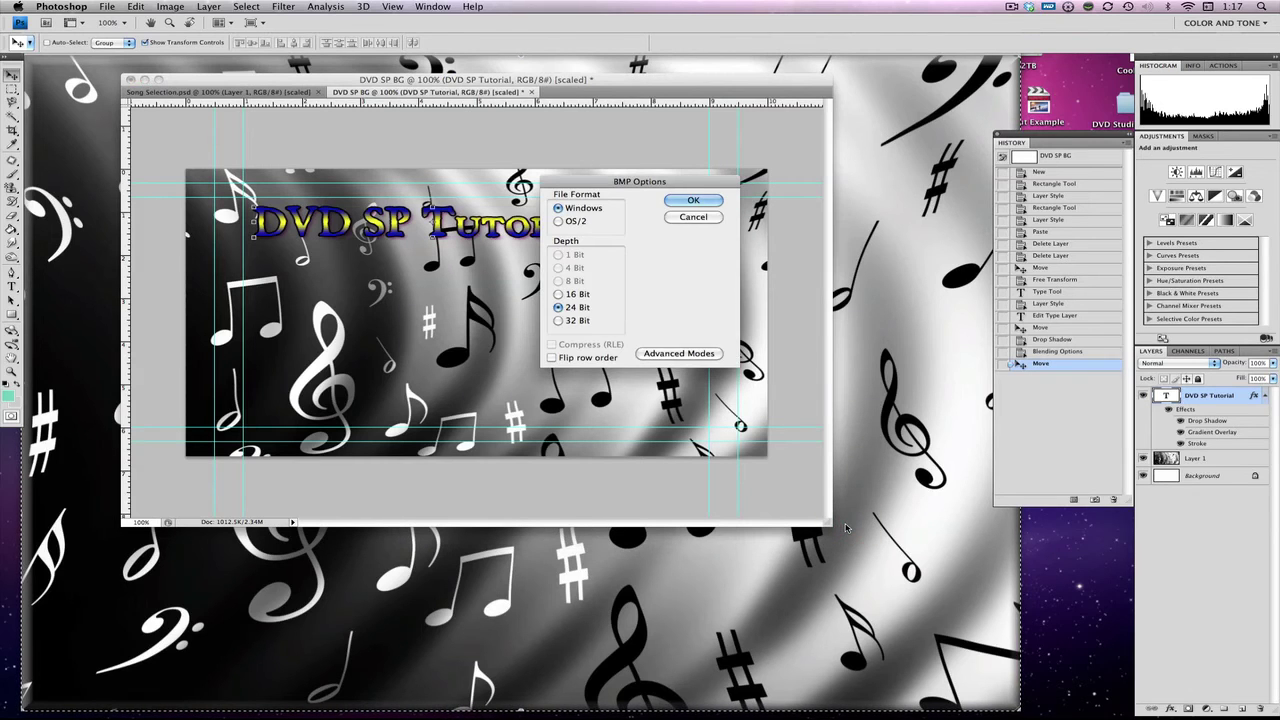
pyautogui.press('Return')
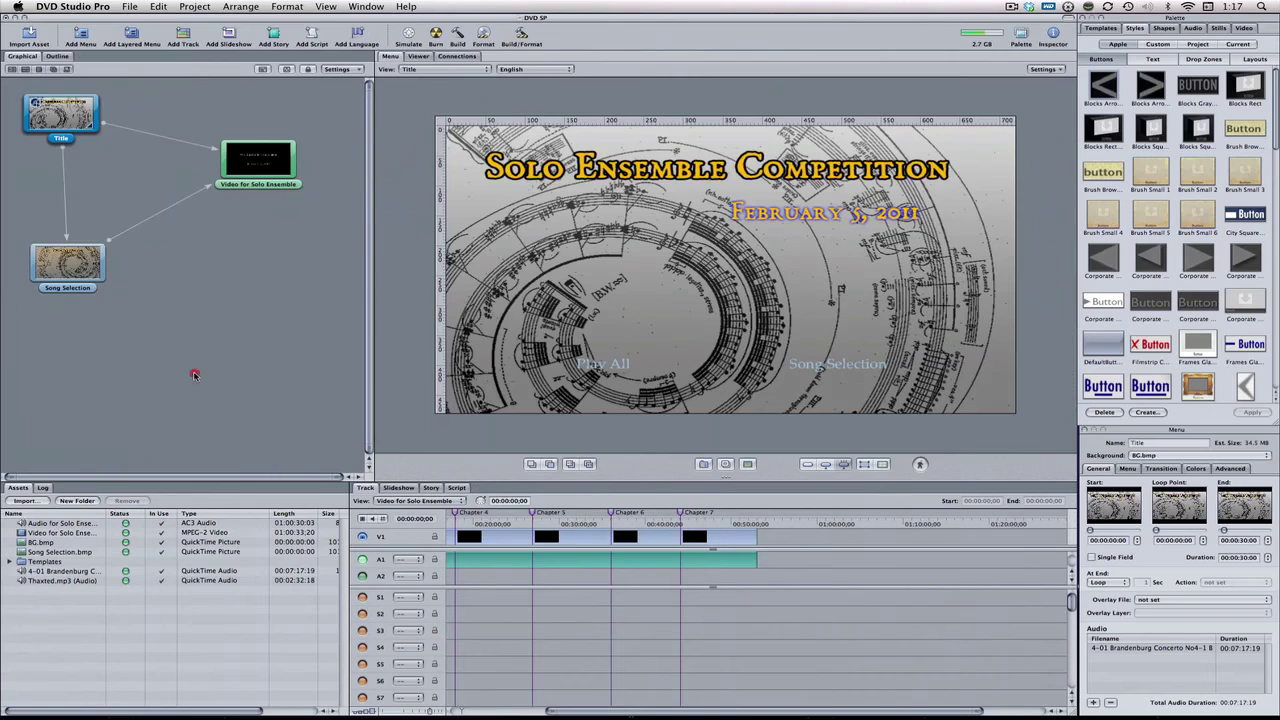
# - Import BG Final.bmp from Desktop > LALALAND into the assets, then reselect the Title menu
pyautogui.click(195, 375)
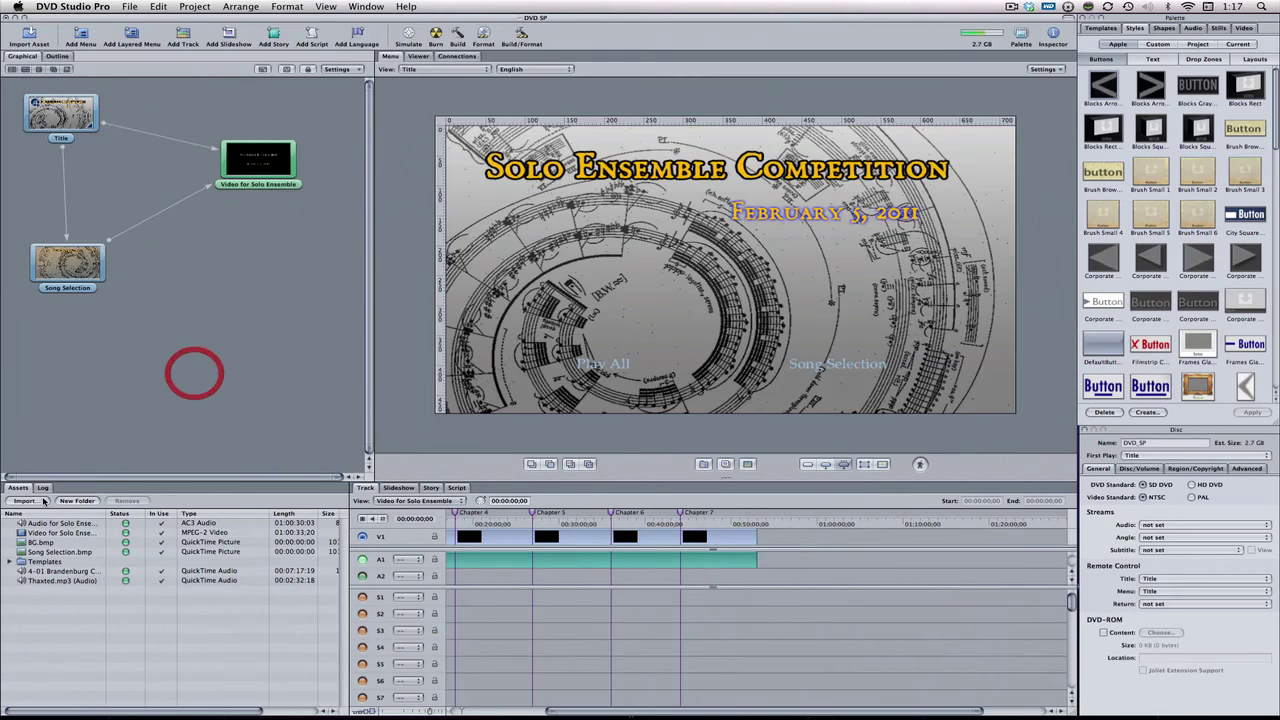
pyautogui.click(25, 500)
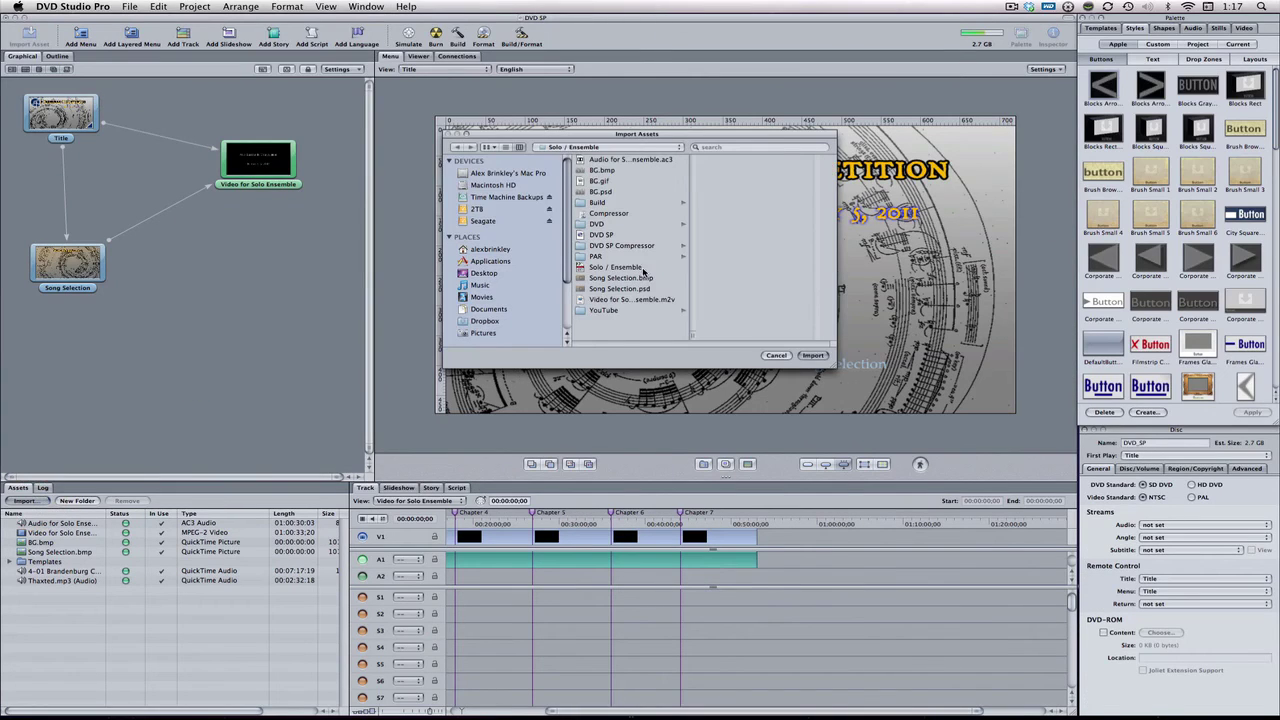
pyautogui.click(512, 273)
pyautogui.scroll(-2, 620, 240)
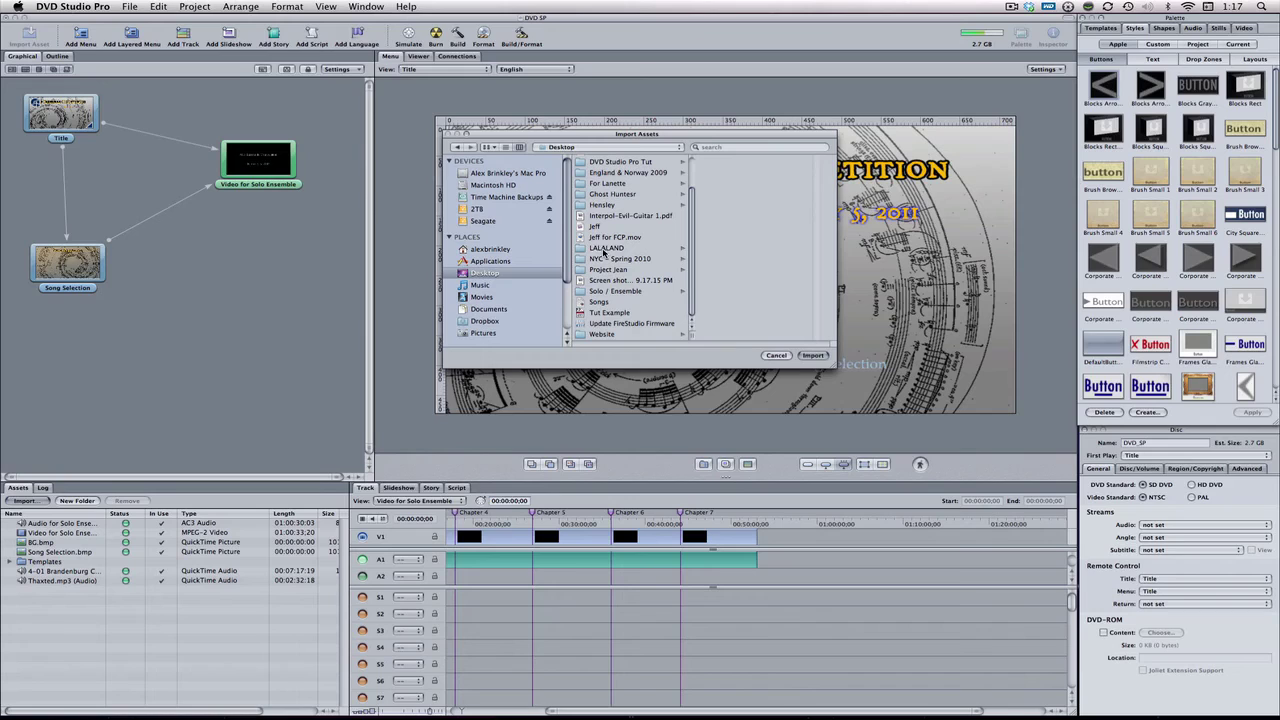
pyautogui.click(606, 248)
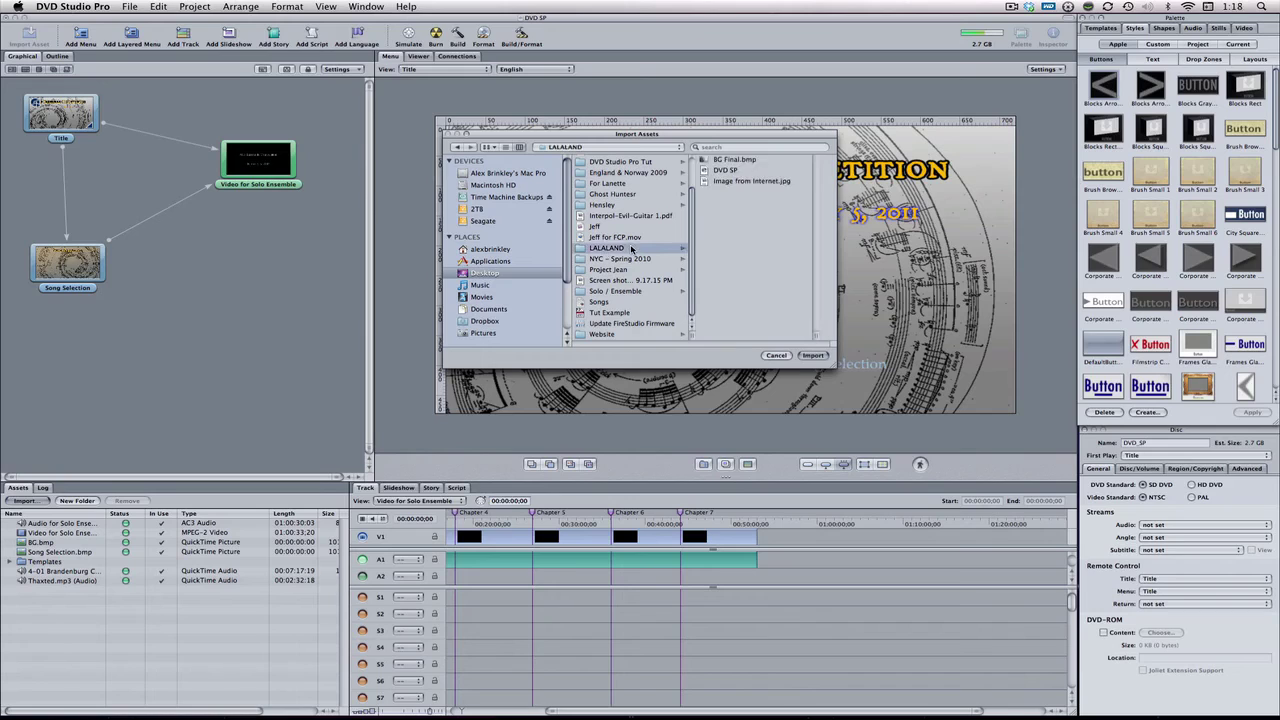
pyautogui.click(740, 160)
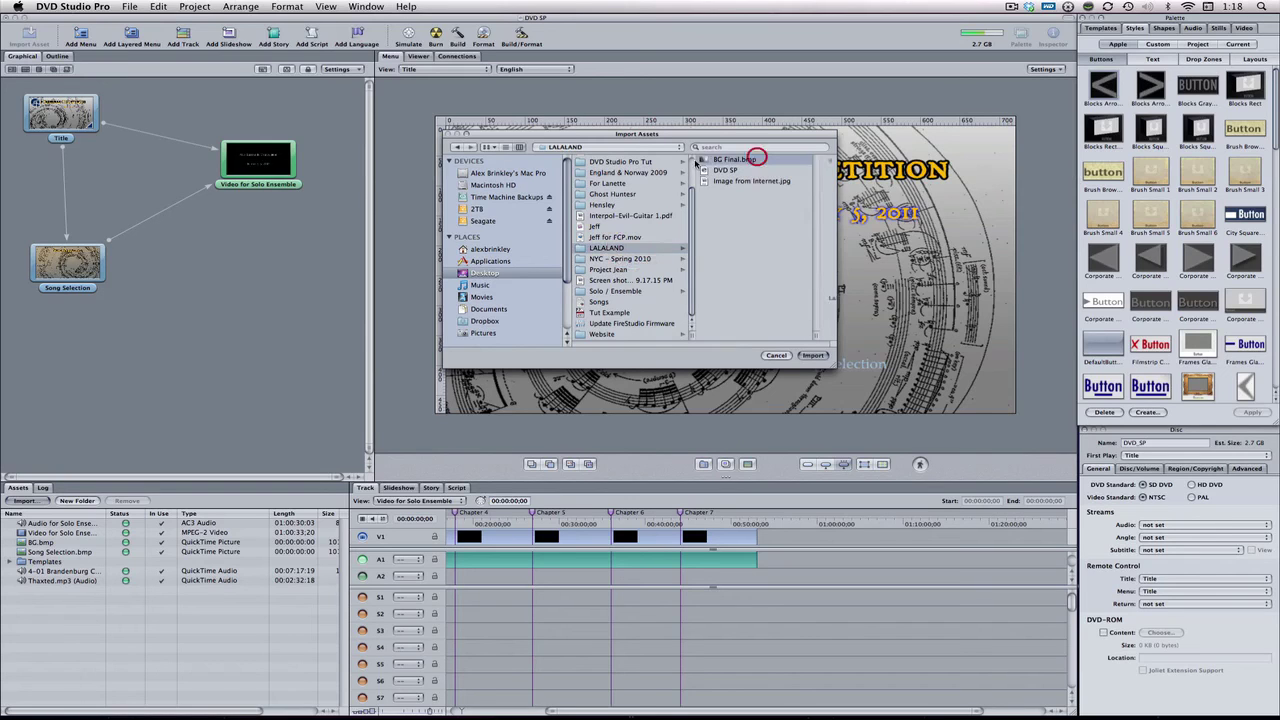
pyautogui.click(815, 355)
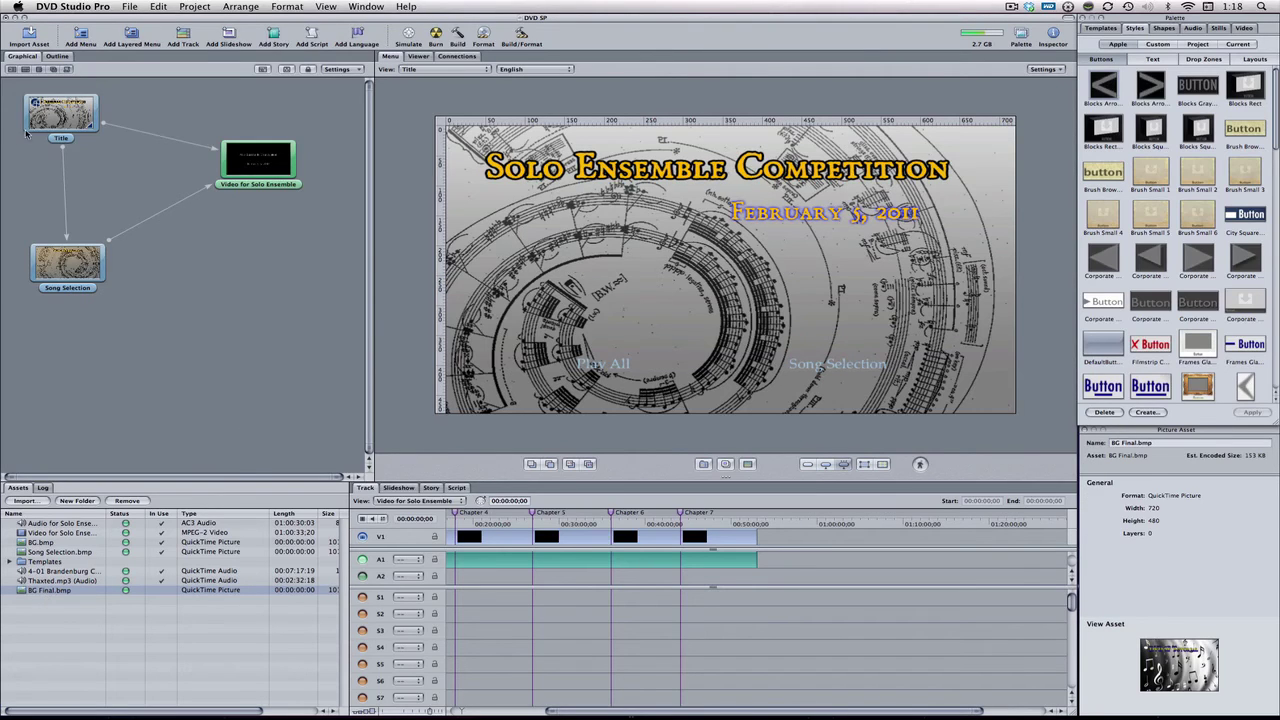
pyautogui.click(75, 122)
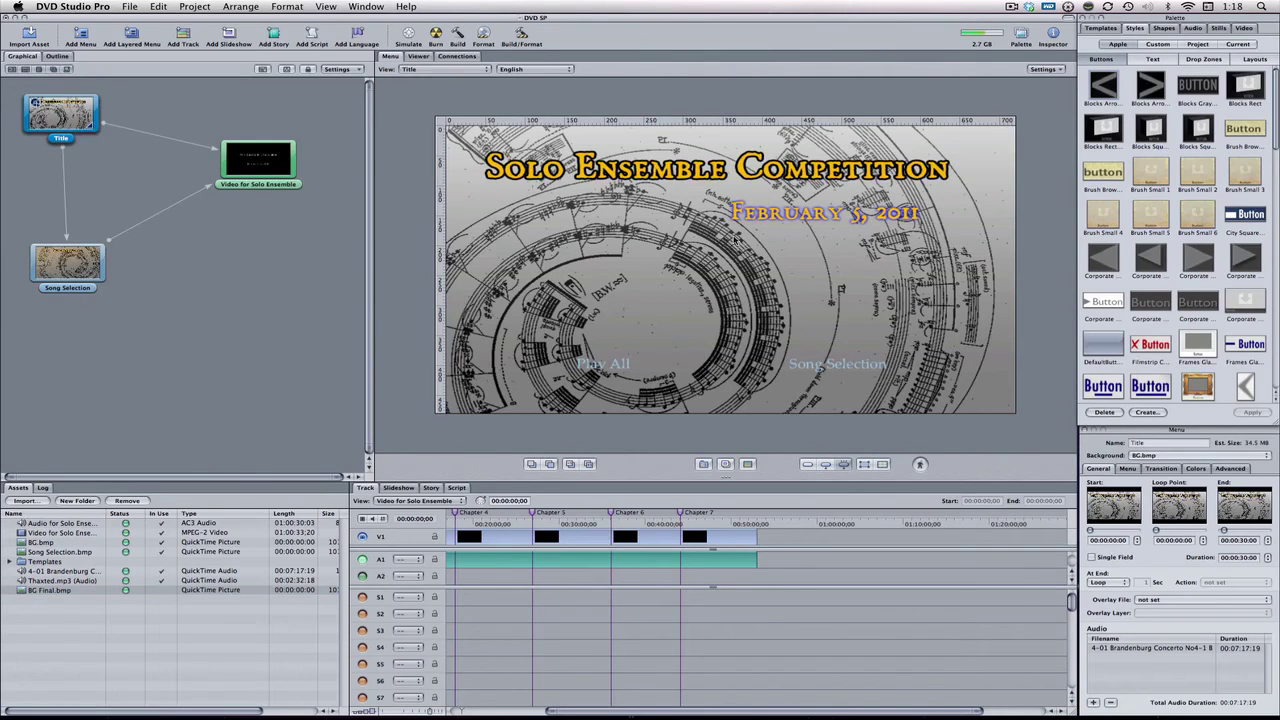
# - Set BG Final.bmp as the Title menu background and place Play All just left of Song Selection
pyautogui.moveTo(55, 594); pyautogui.dragTo(628, 235)
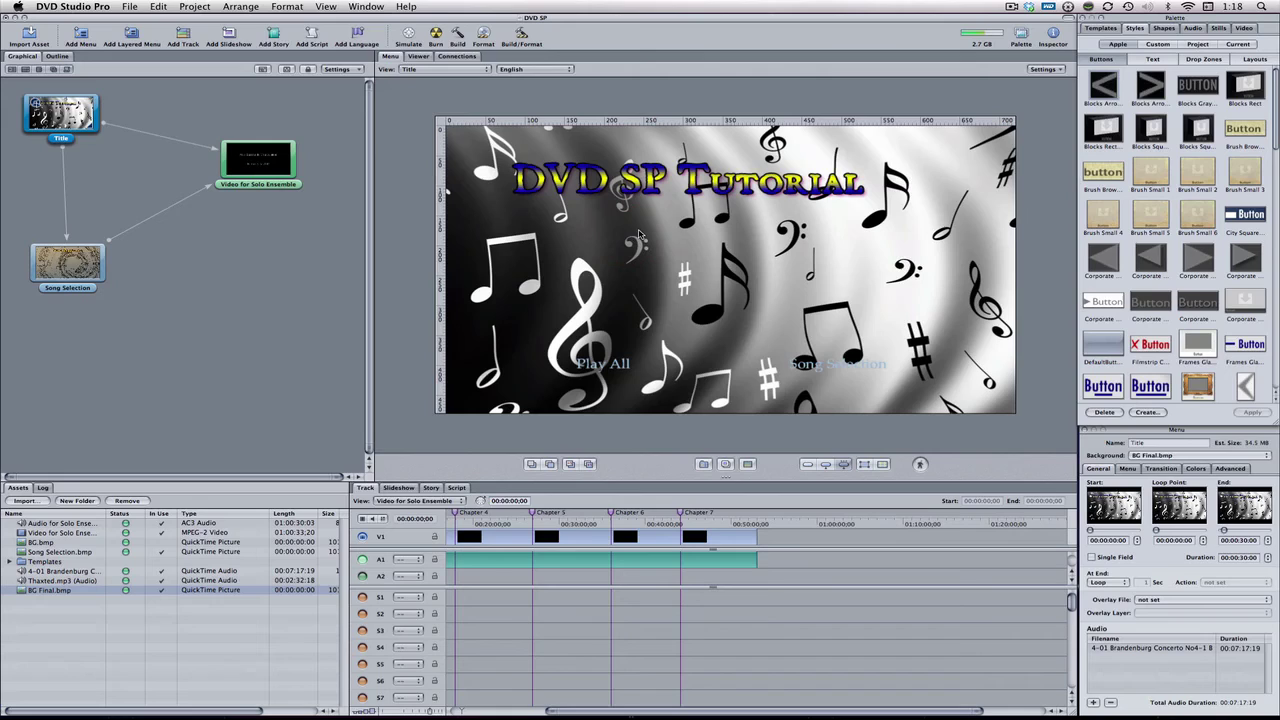
pyautogui.click(845, 367)
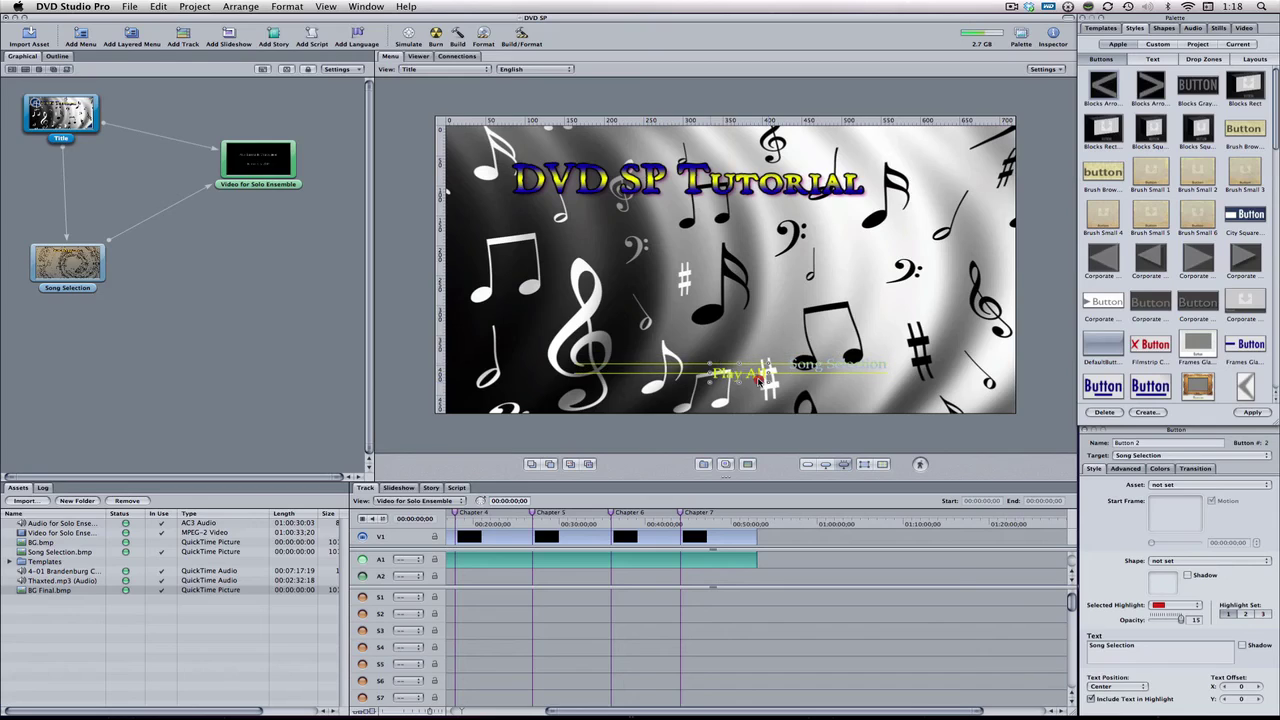
pyautogui.moveTo(622, 368); pyautogui.dragTo(838, 313)
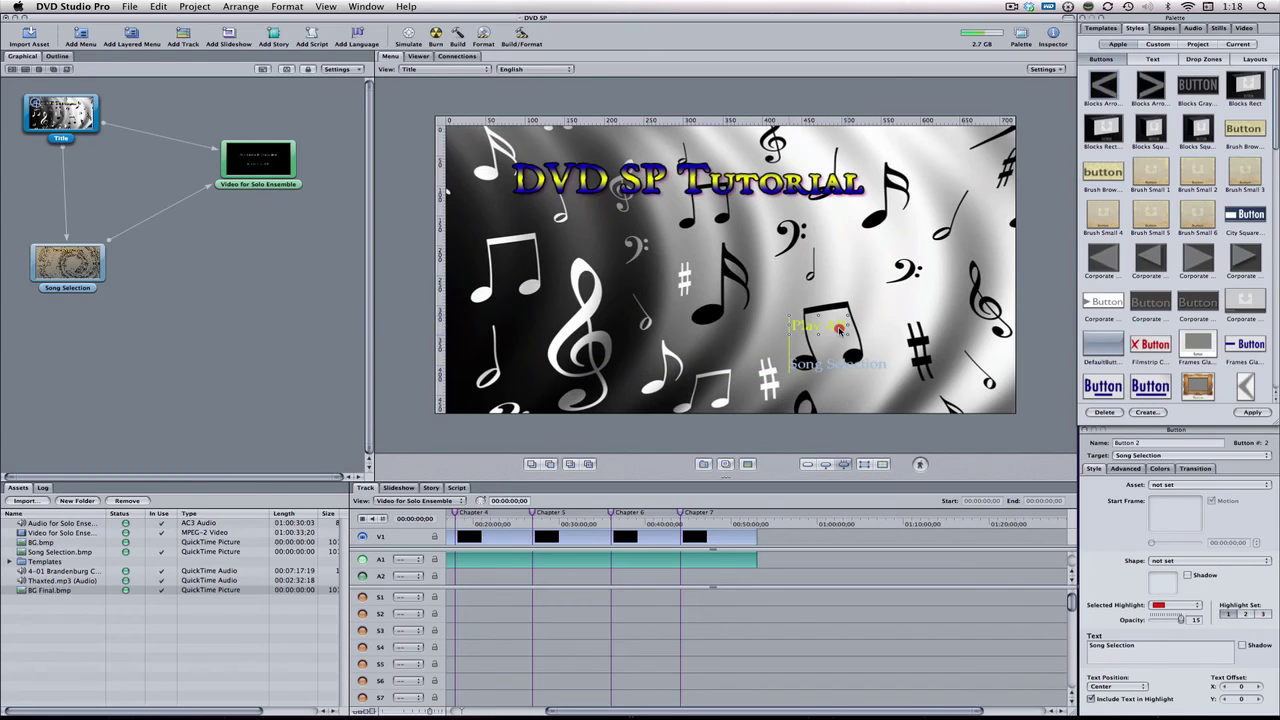
pyautogui.moveTo(839, 327); pyautogui.dragTo(739, 365)
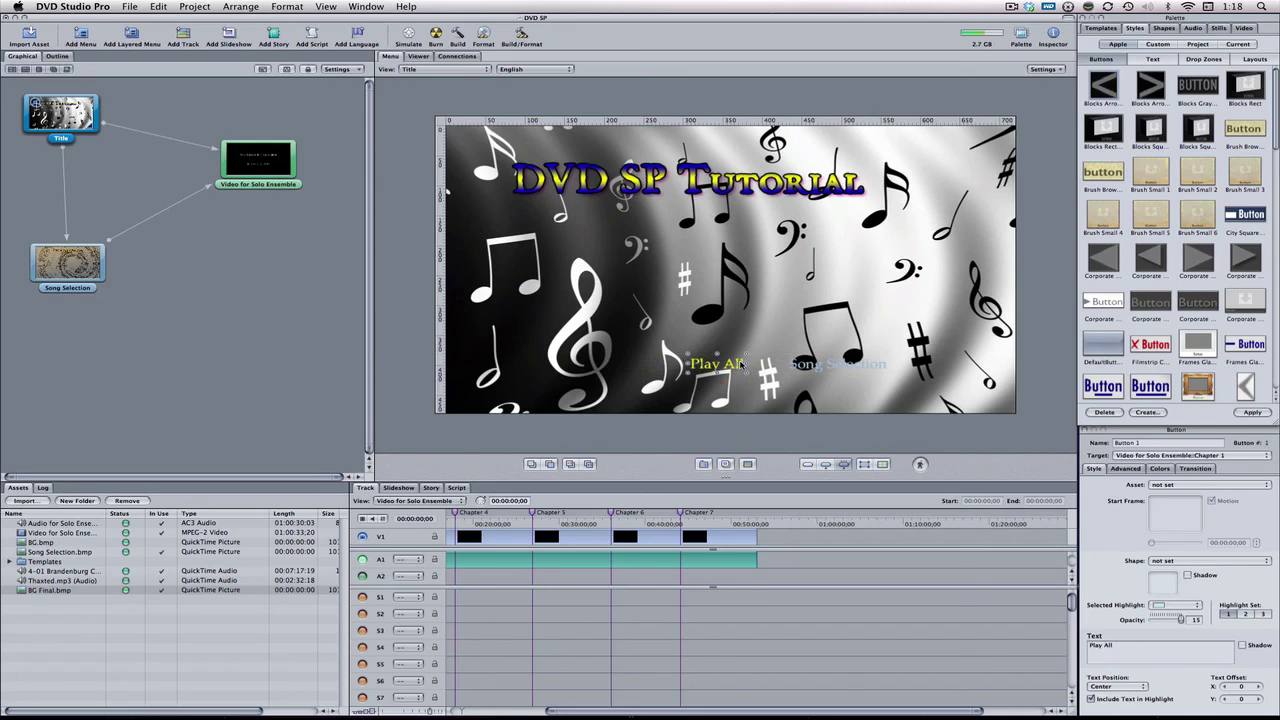